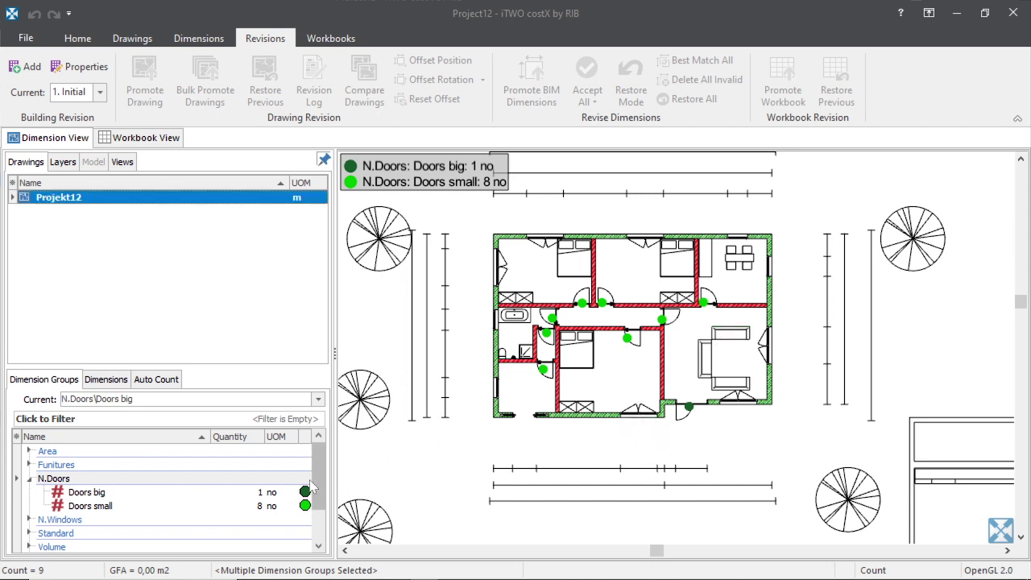
- Expand the Area and Funitures folders in the dimension groups list and look through their items and quantities
scroll(314, 491, "down", 1)
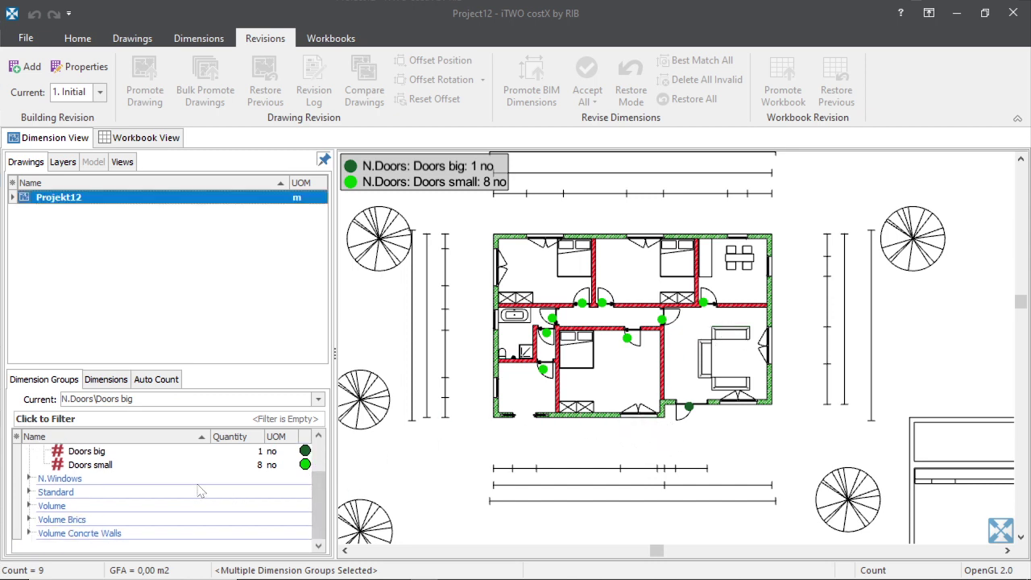
scroll(109, 530, "up", 1)
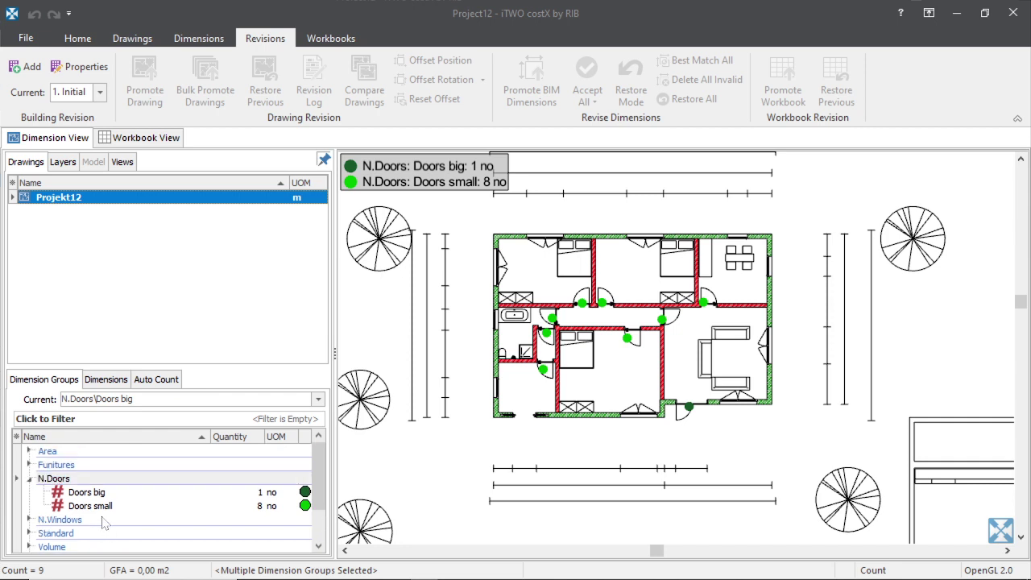
left_click(29, 451)
scroll(63, 487, "down", 2)
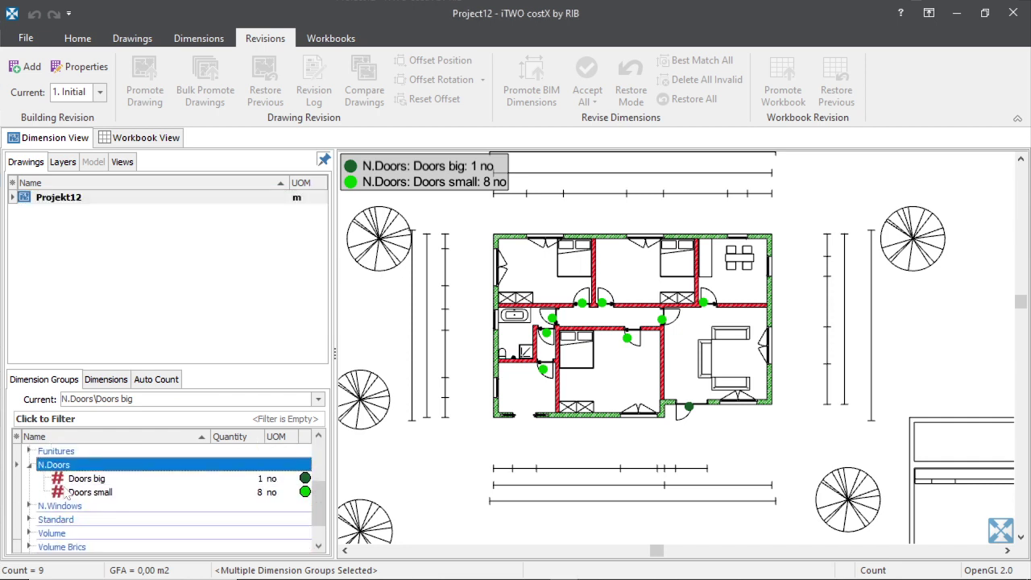
scroll(64, 497, "up", 2)
scroll(62, 493, "down", 2)
scroll(52, 478, "up", 1)
left_click(29, 492)
scroll(72, 493, "down", 4)
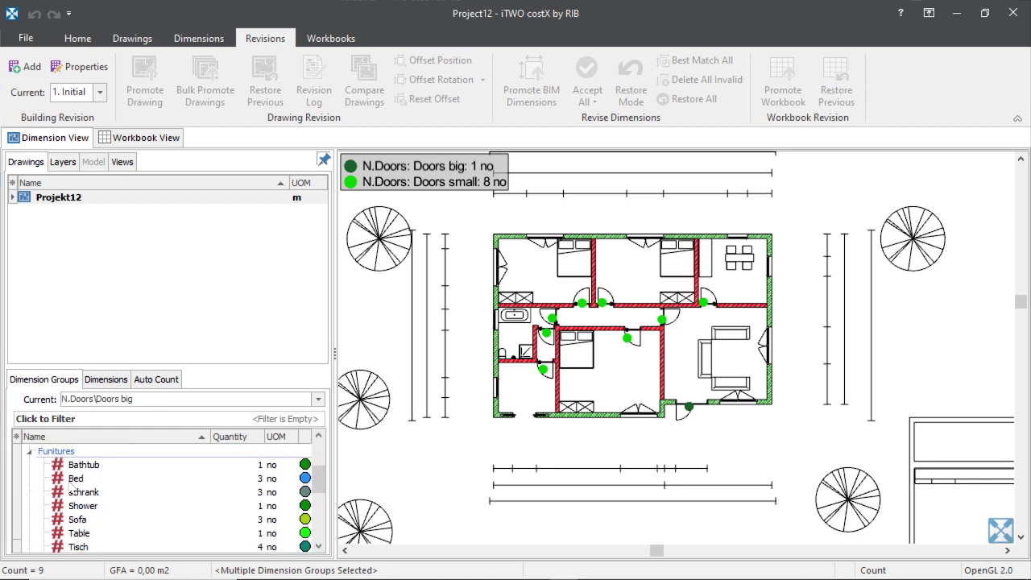
scroll(72, 498, "down", 1)
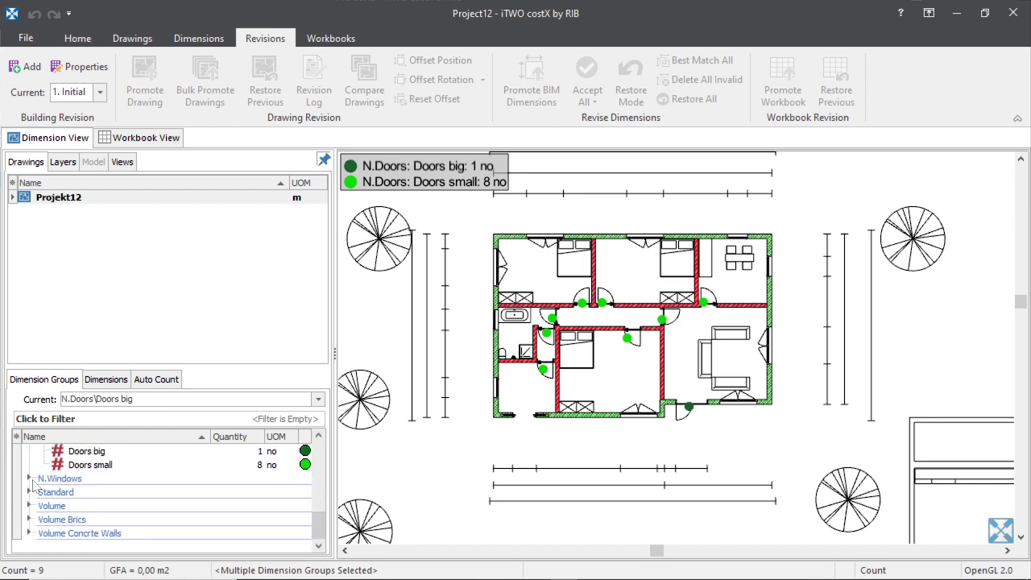
- Expand the N.Windows, Standard and Volume folders and review the measured quantities throughout the dimension groups list
left_click(29, 478)
scroll(51, 497, "down", 1)
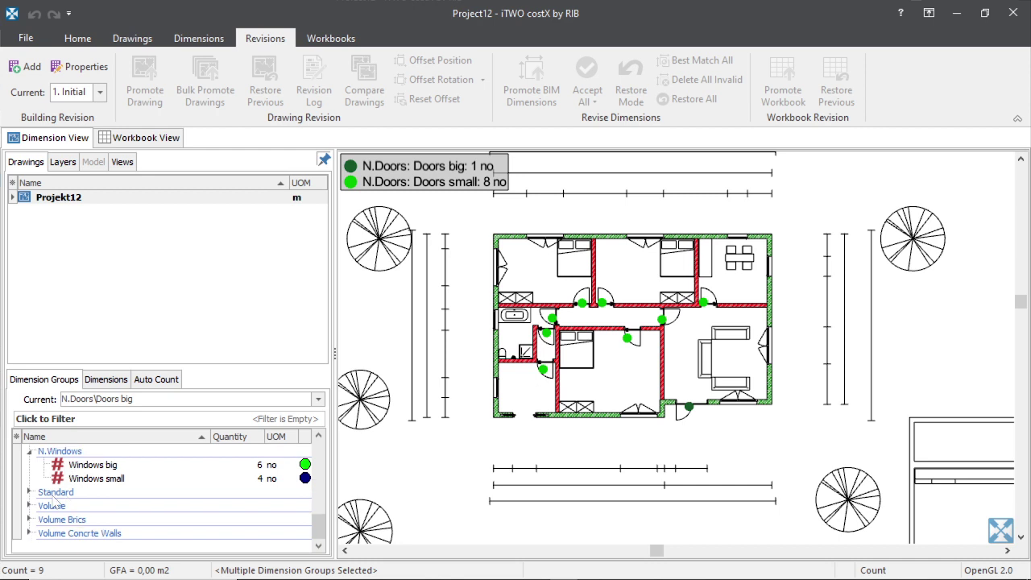
left_click(29, 492)
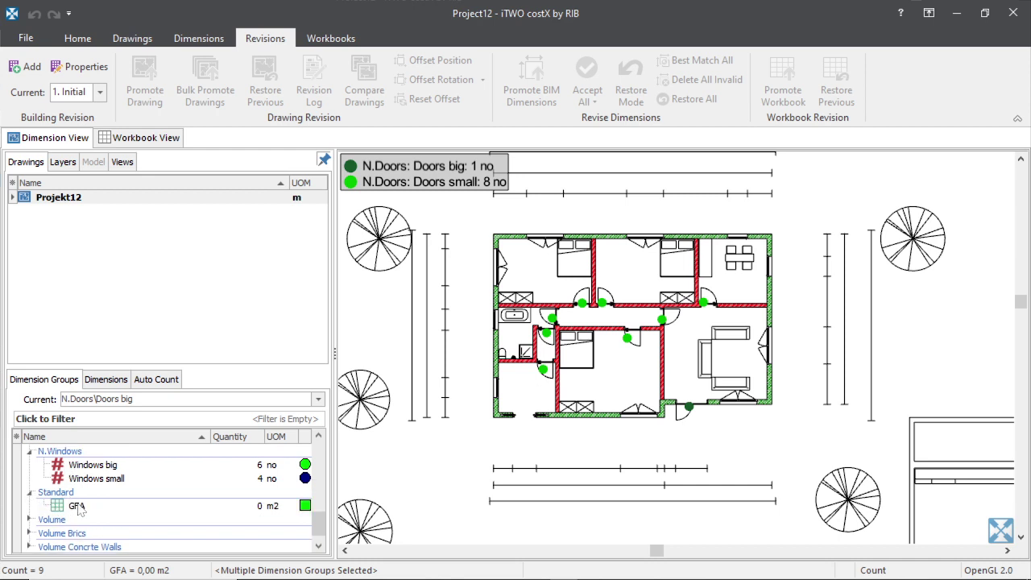
scroll(91, 503, "down", 1)
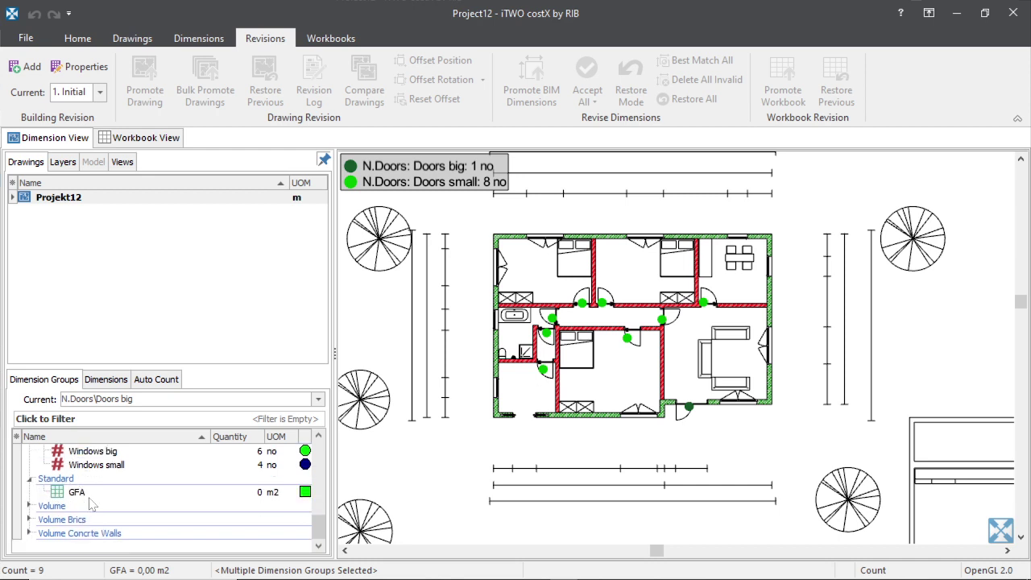
left_click(29, 505)
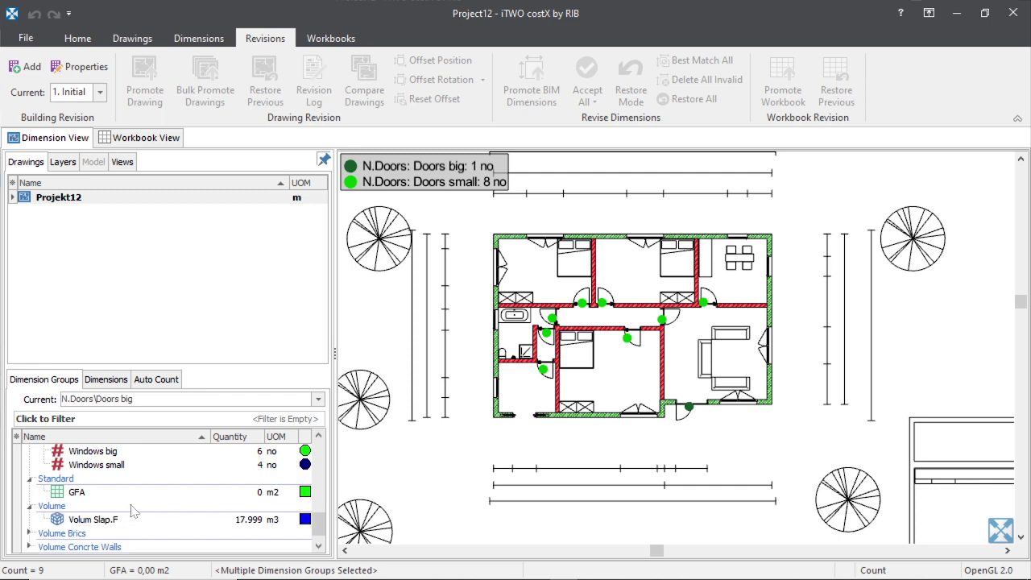
scroll(133, 509, "down", 1)
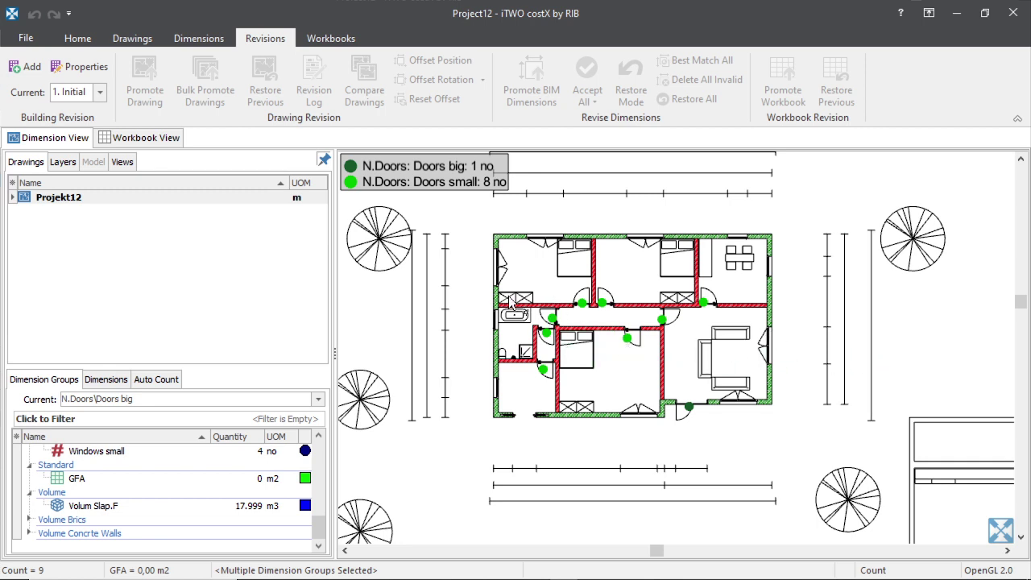
scroll(109, 518, "up", 6)
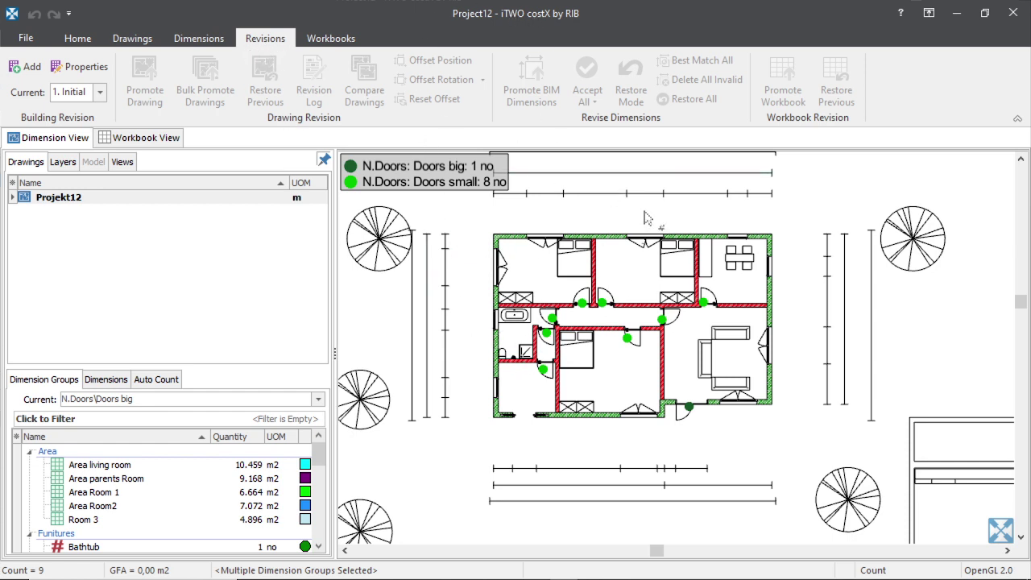
- Add a new building revision named Revision A
left_click(19, 71)
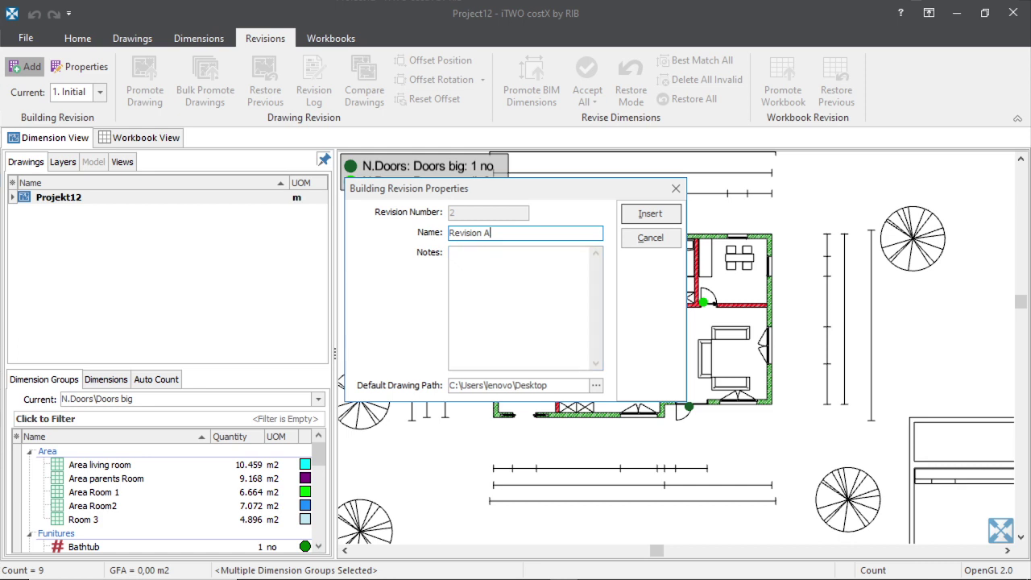
left_click(650, 216)
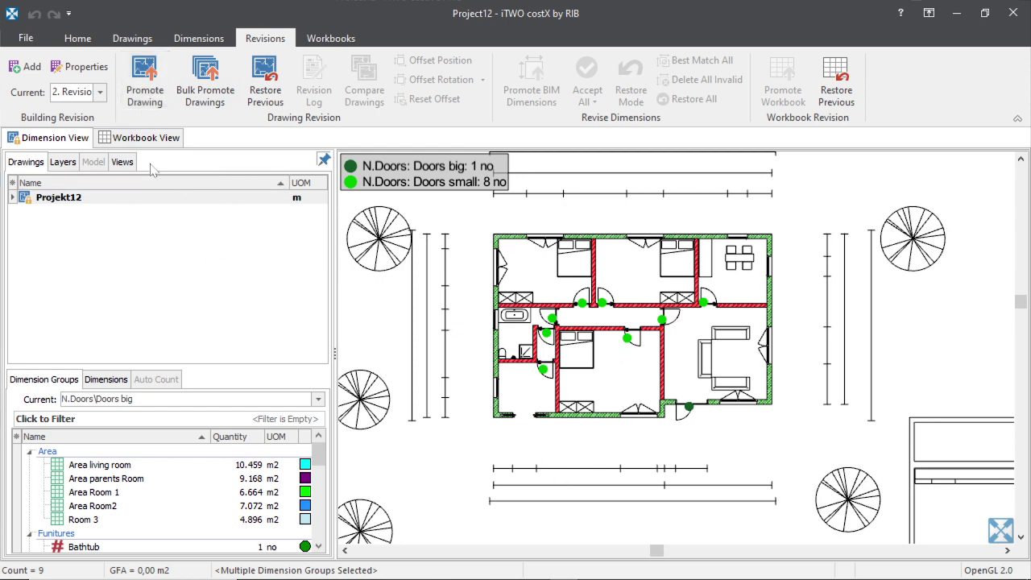
- Promote the Projekt12 drawing to the new revision by choosing the Projekt12 PDF from the Desktop, keeping the offered drawing properties
left_click(148, 93)
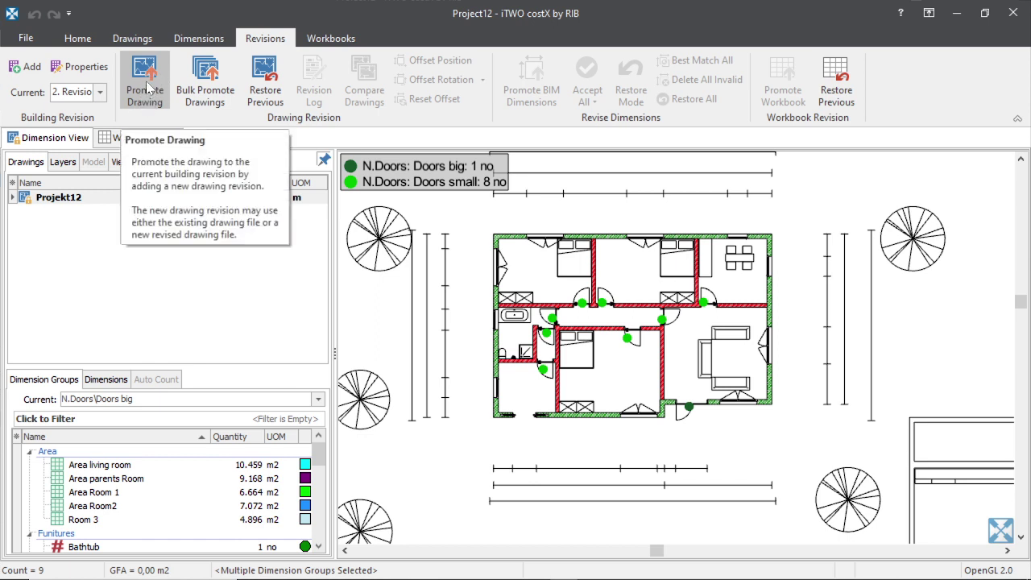
left_click(148, 87)
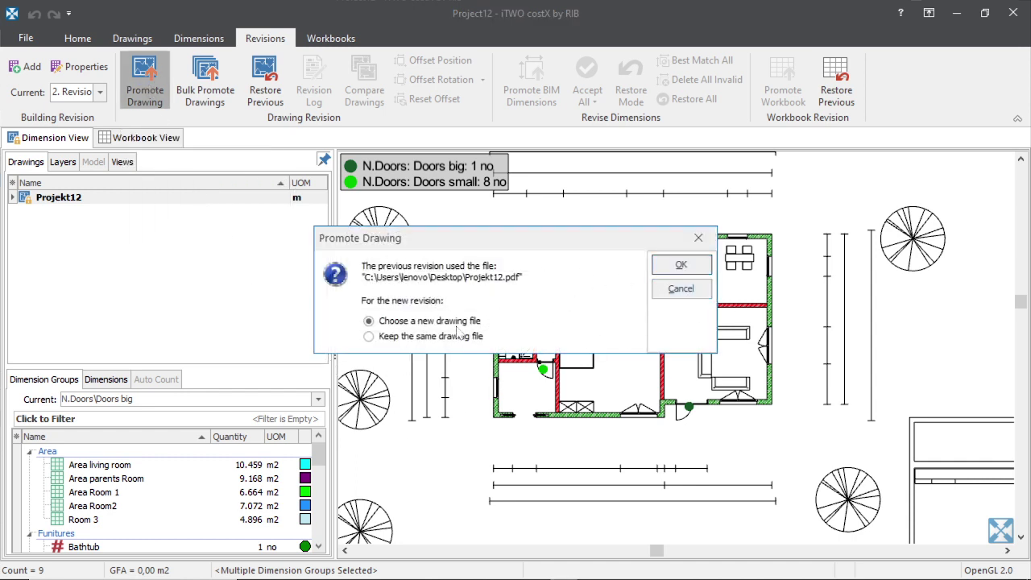
left_click(681, 265)
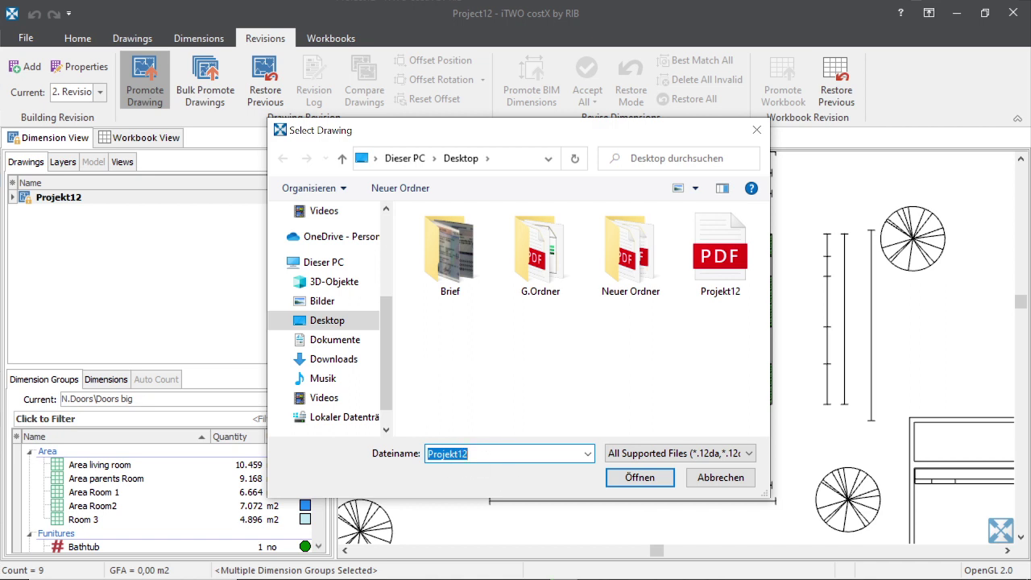
left_click(468, 454)
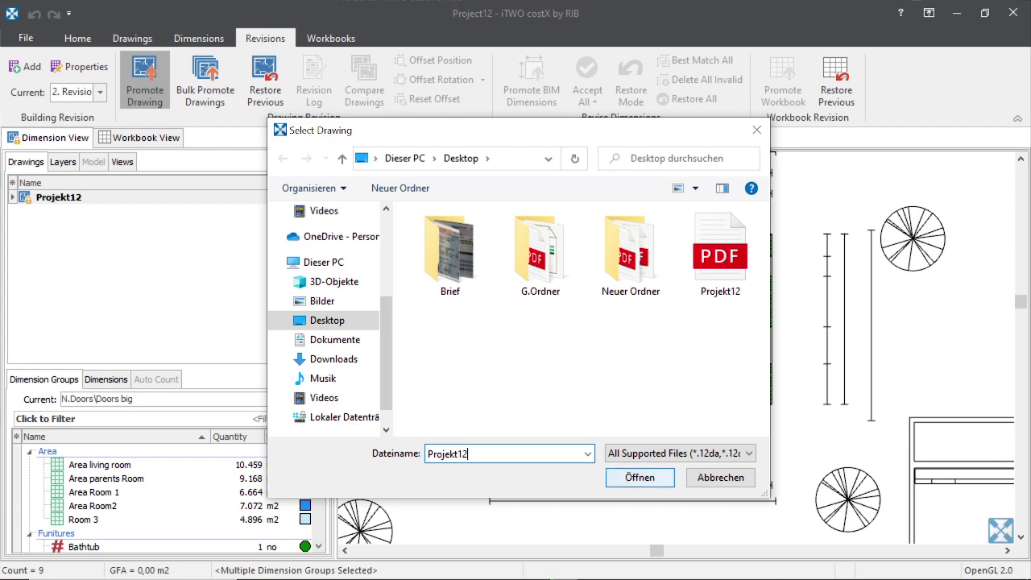
left_click(628, 482)
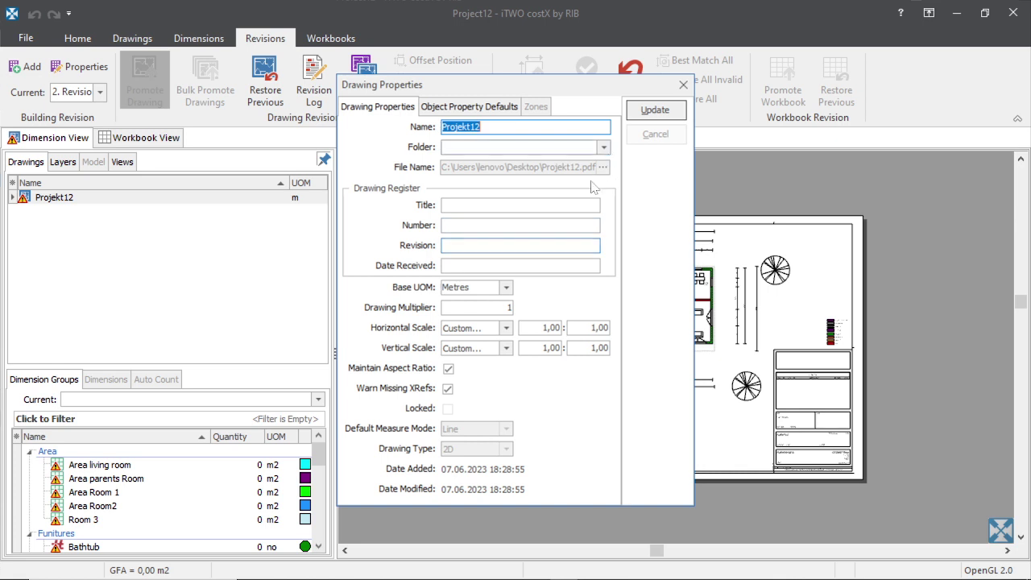
left_click(656, 110)
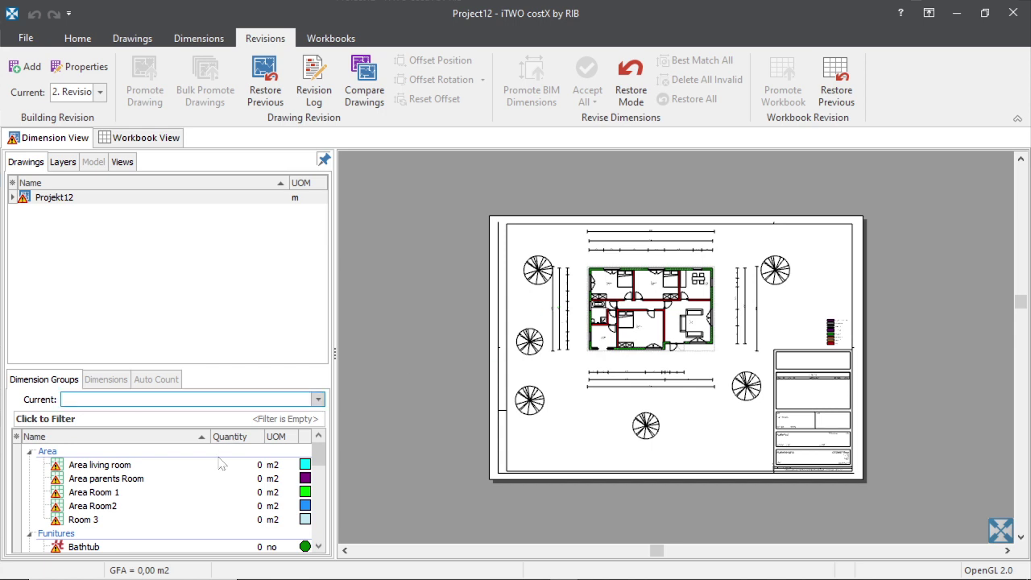
- Examine the dimension groups and the promoted floor plan for dimensions that need to be revised
scroll(224, 479, "down", 2)
scroll(193, 506, "up", 2)
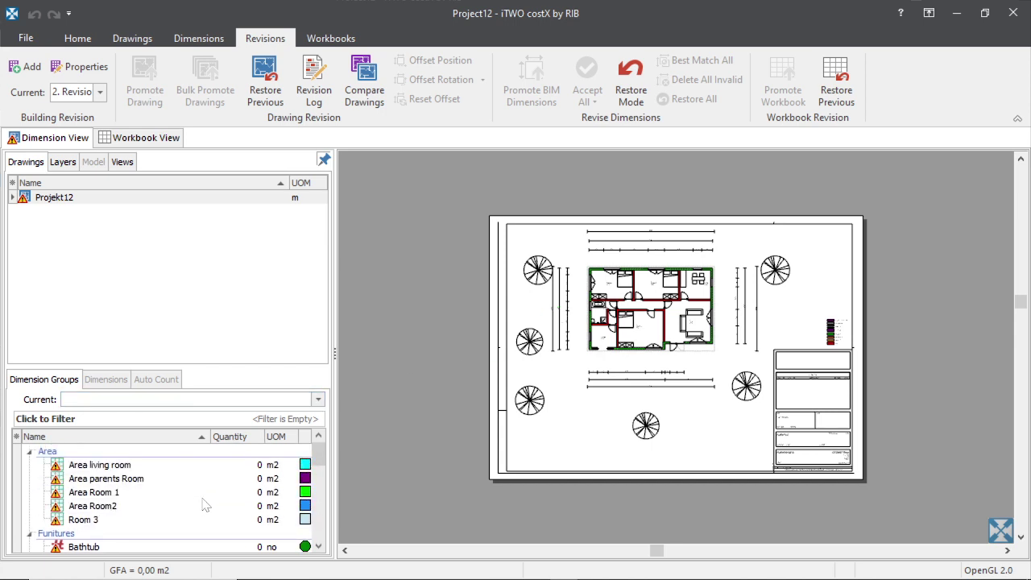
scroll(236, 504, "down", 4)
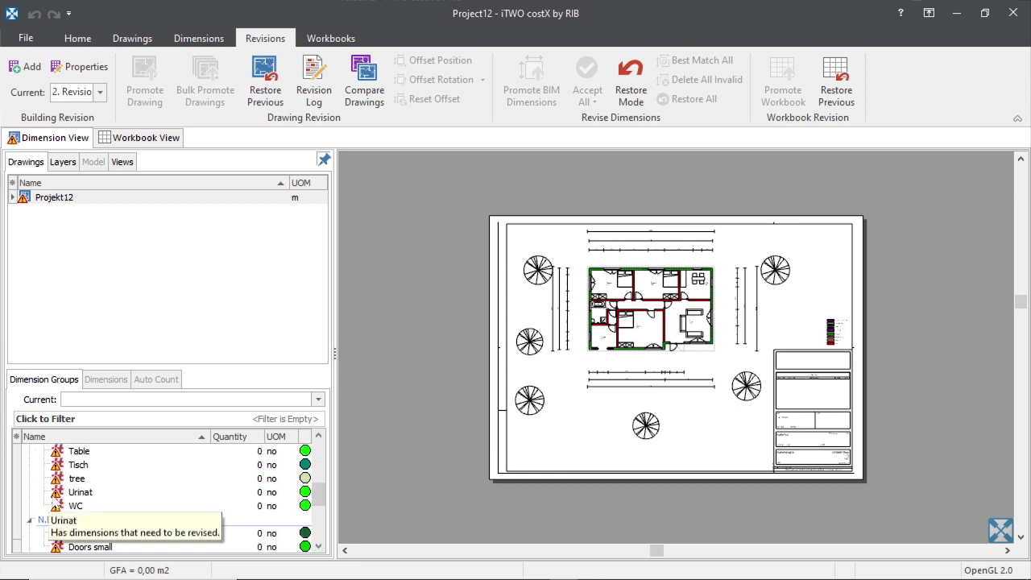
mouse_move(62, 504)
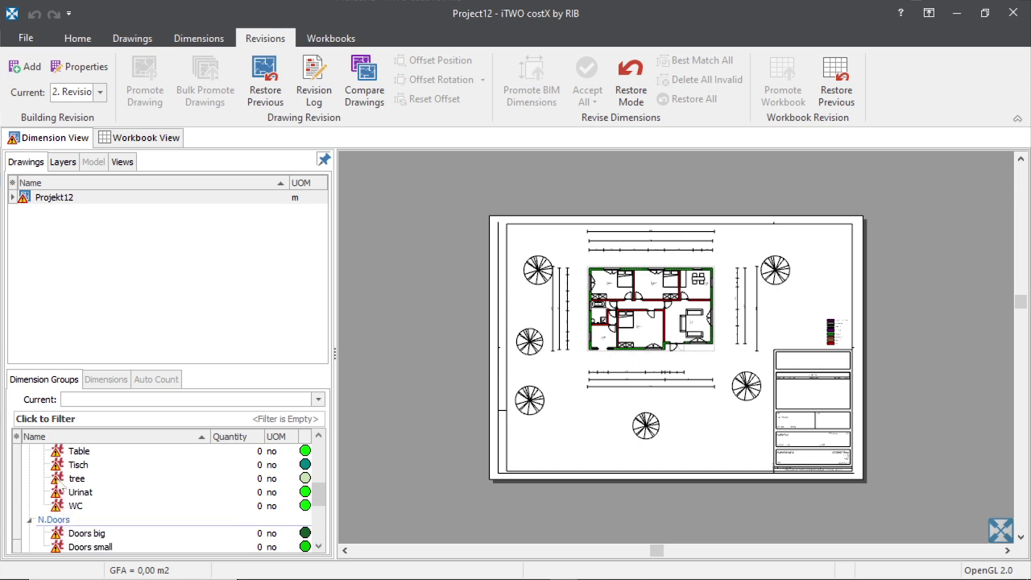
scroll(619, 359, "up", 3)
scroll(132, 482, "up", 1)
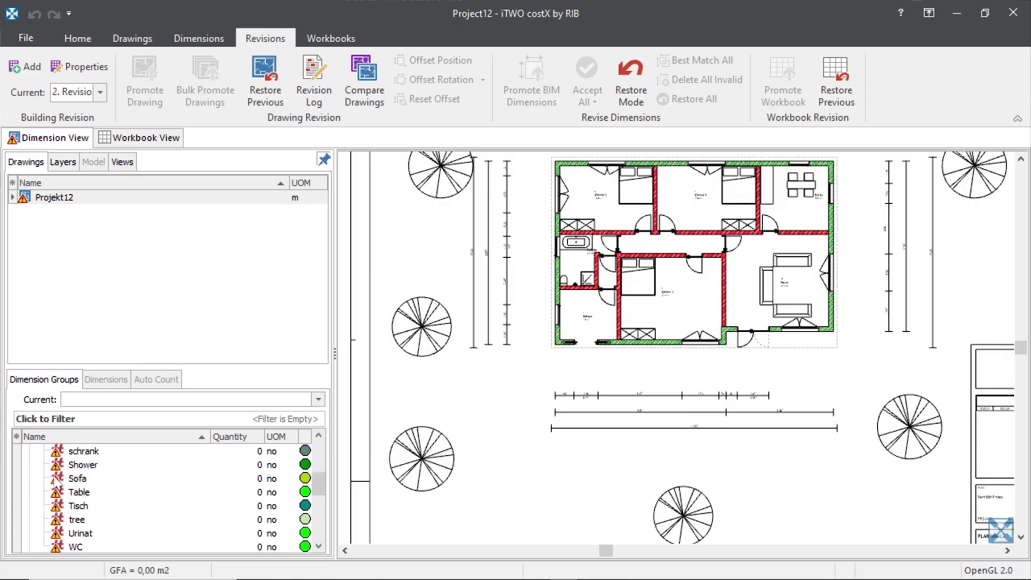
scroll(67, 479, "up", 1)
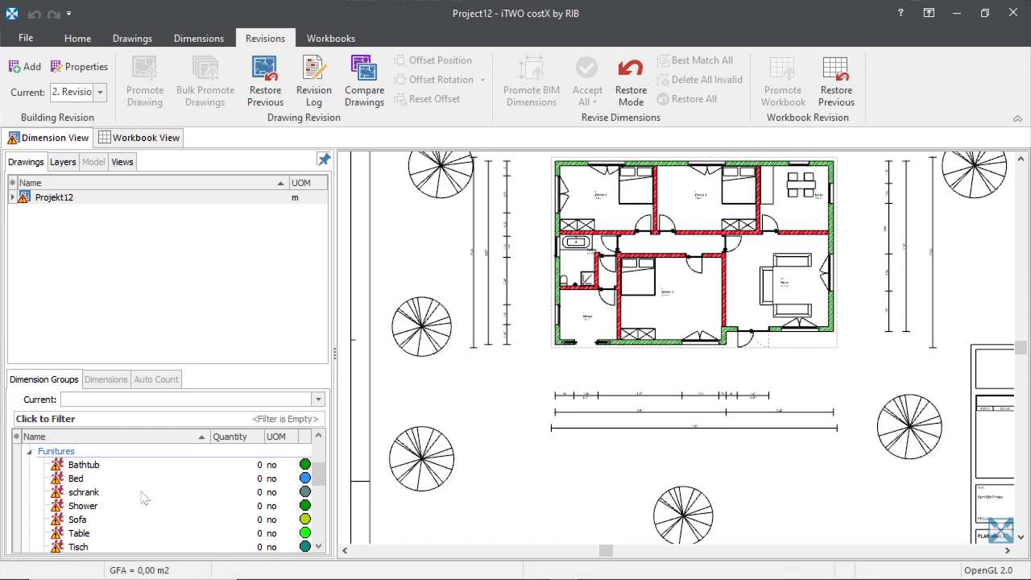
- Move the Bathtub group's count point to the lower edge of the tub's inner basin and accept all its dimensions
left_click(59, 469)
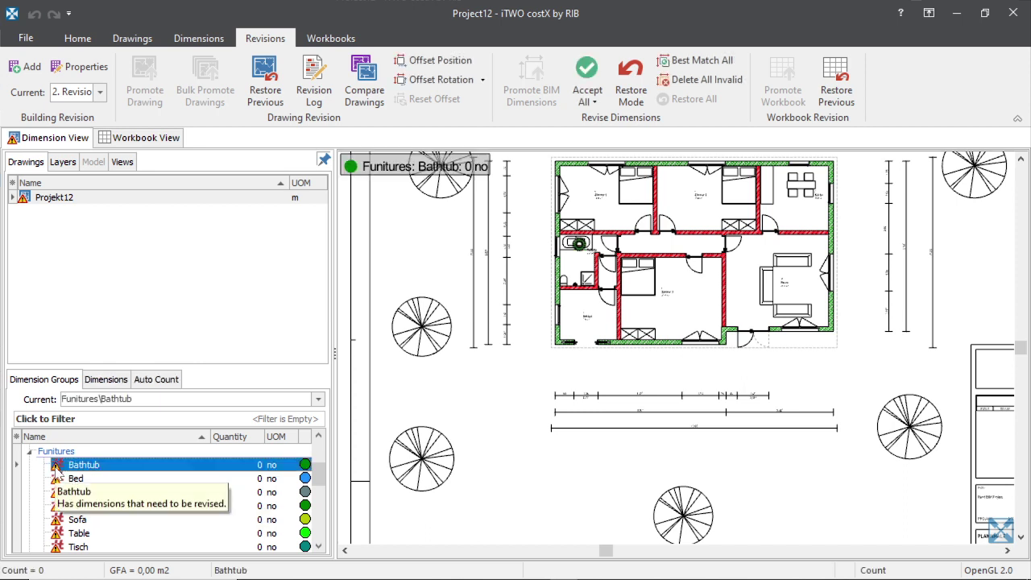
scroll(574, 241, "up", 4)
scroll(572, 241, "up", 5)
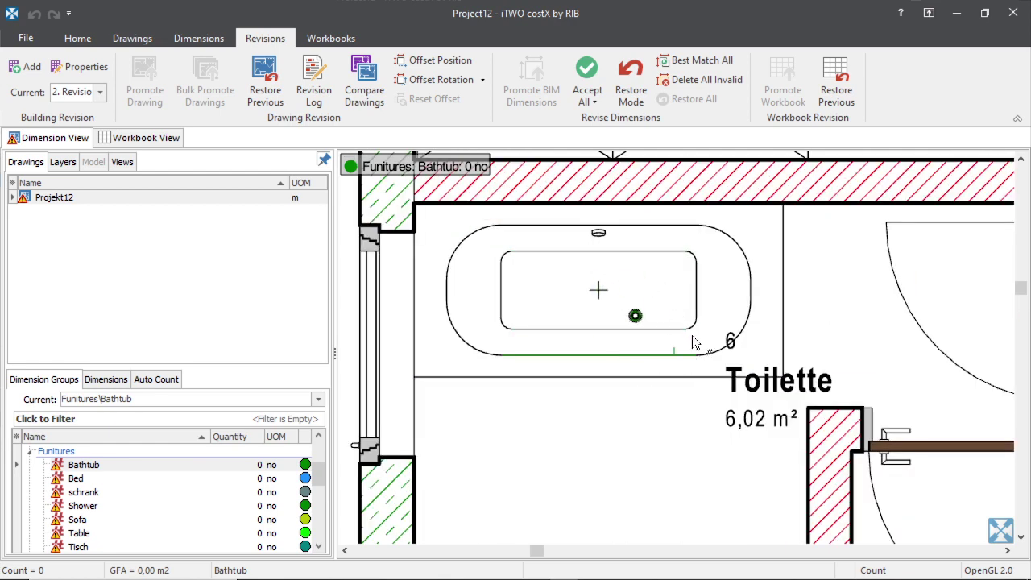
scroll(599, 310, "down", 4)
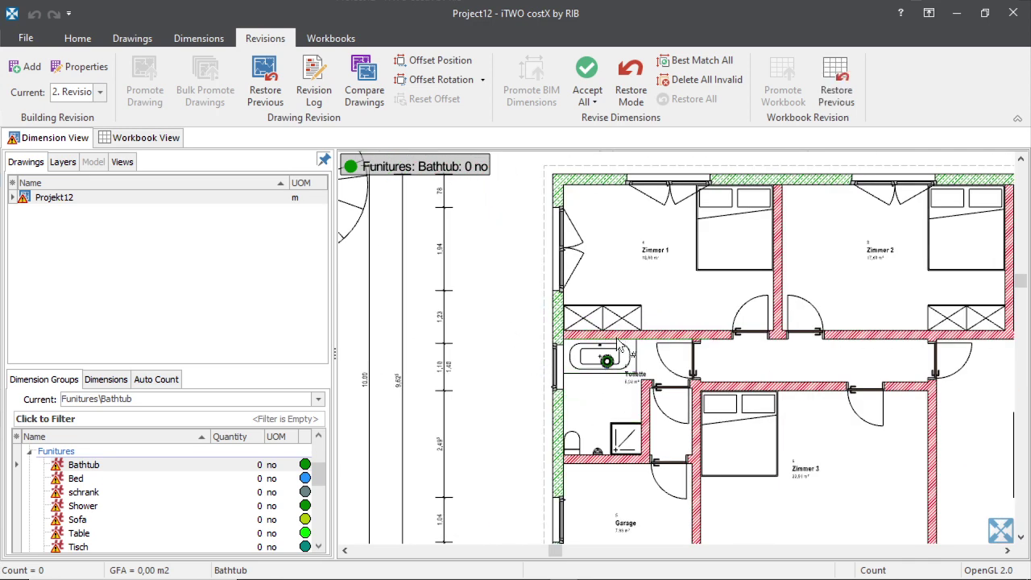
scroll(605, 341, "up", 1)
scroll(606, 345, "up", 3)
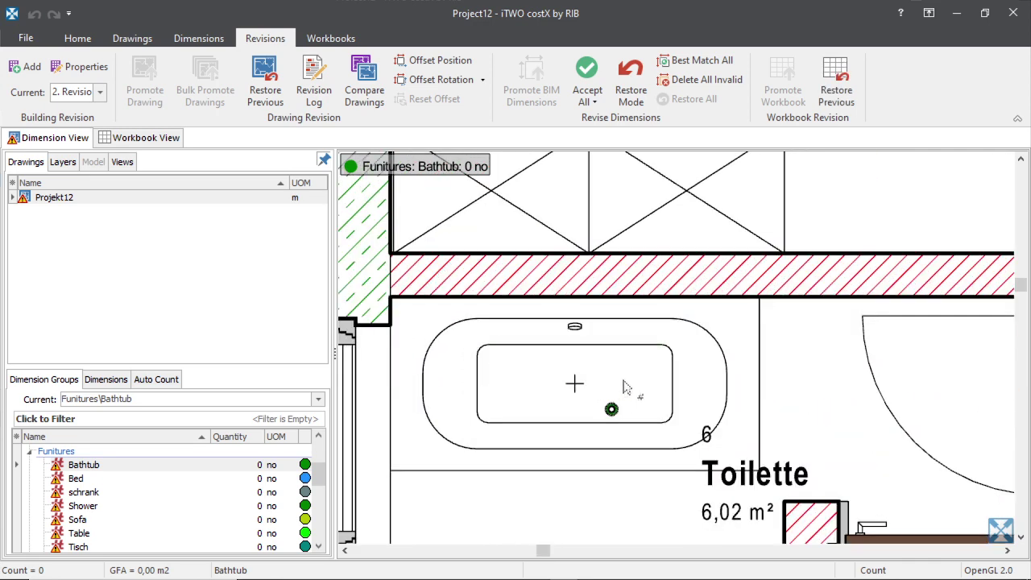
left_click(83, 465)
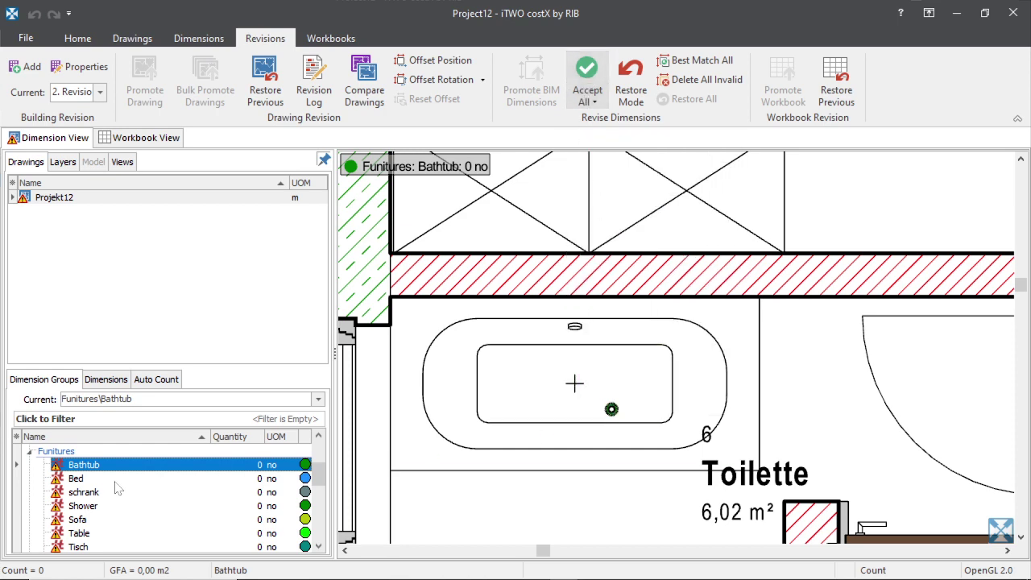
scroll(228, 528, "down", 3)
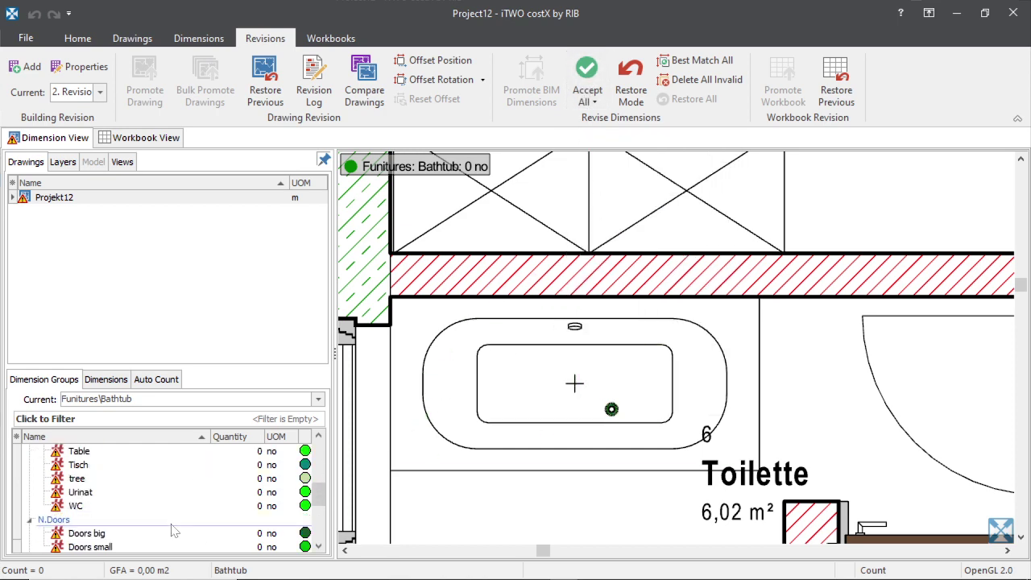
scroll(228, 531, "up", 1)
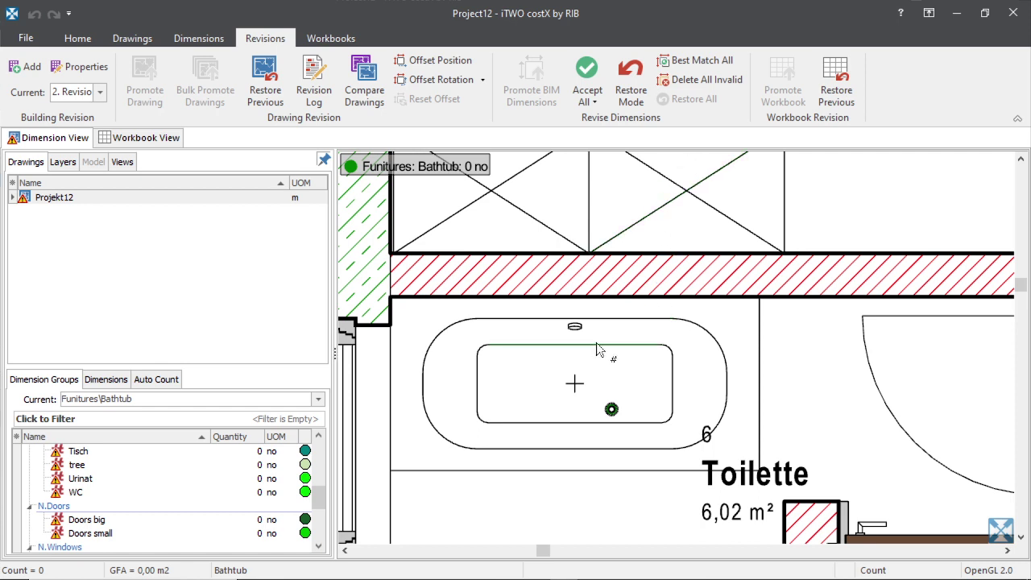
mouse_move(611, 410)
mouse_move(611, 410)
left_mouse_down()
mouse_move(671, 373)
mouse_move(566, 384)
mouse_move(545, 422)
left_mouse_up()
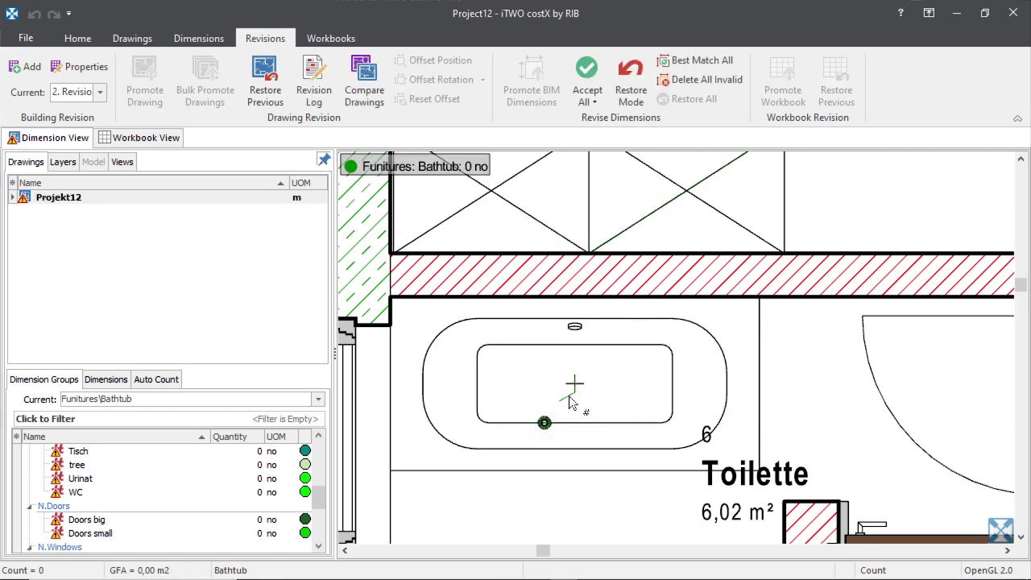
left_click(587, 71)
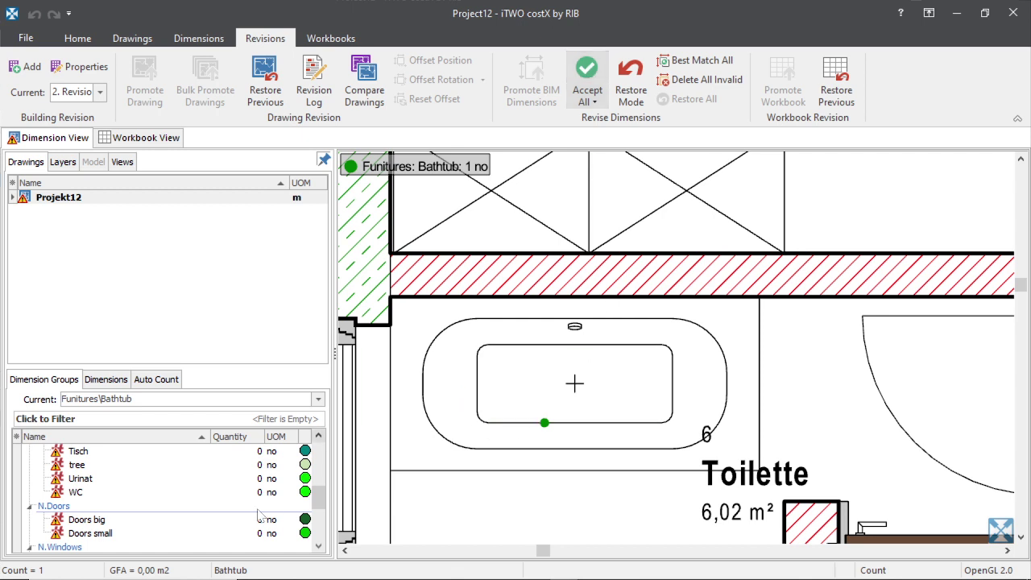
- Examine the list of dimension groups, including the collapsed Volume Brics category, for groups that still need revising
scroll(260, 516, "down", 3)
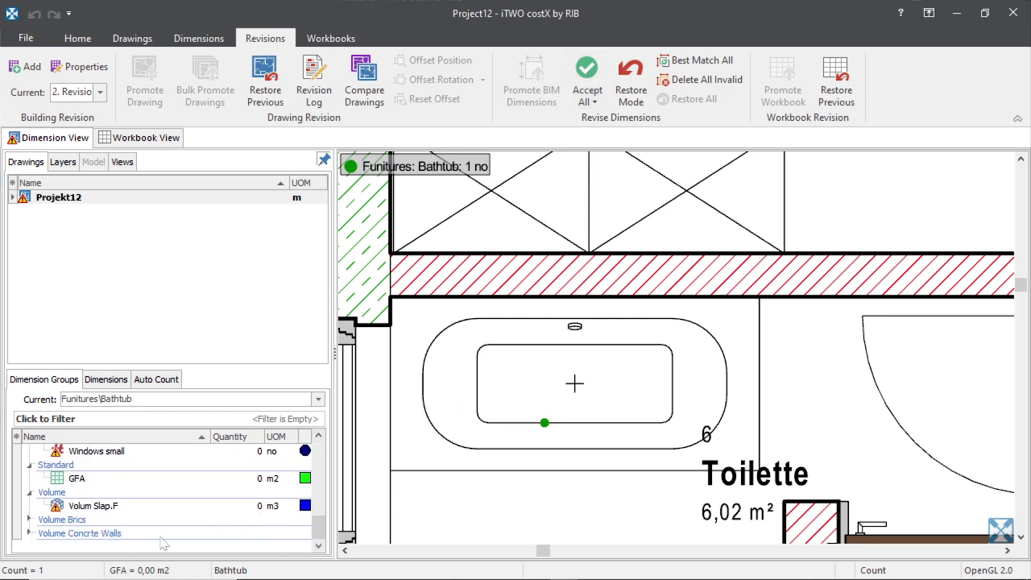
scroll(266, 478, "up", 8)
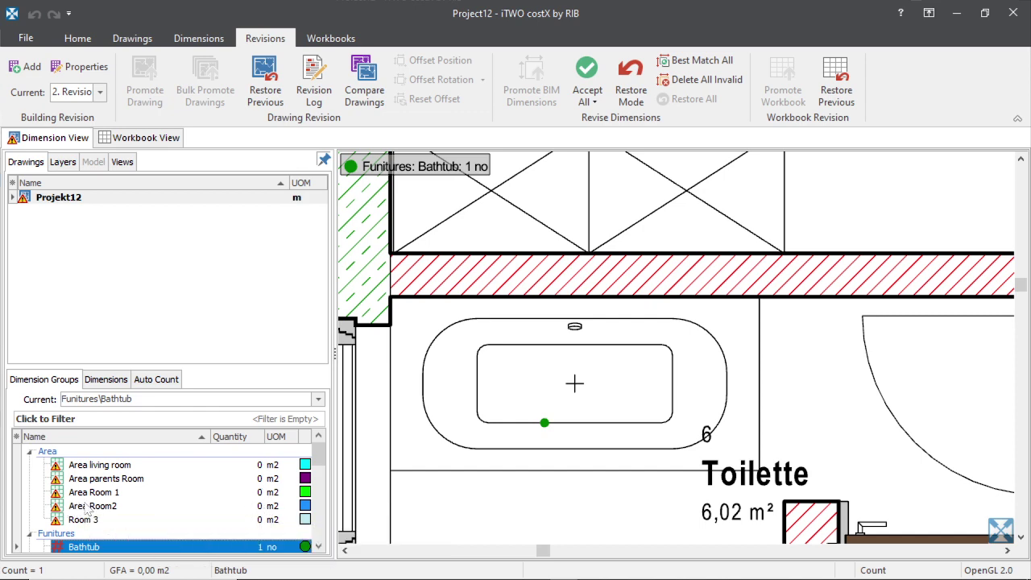
scroll(178, 512, "down", 8)
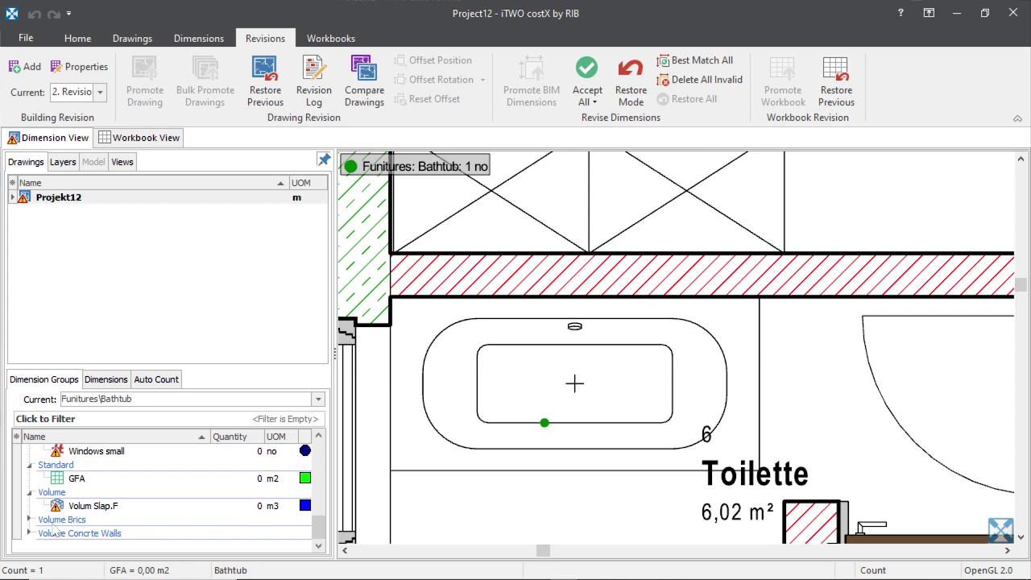
left_click(30, 465)
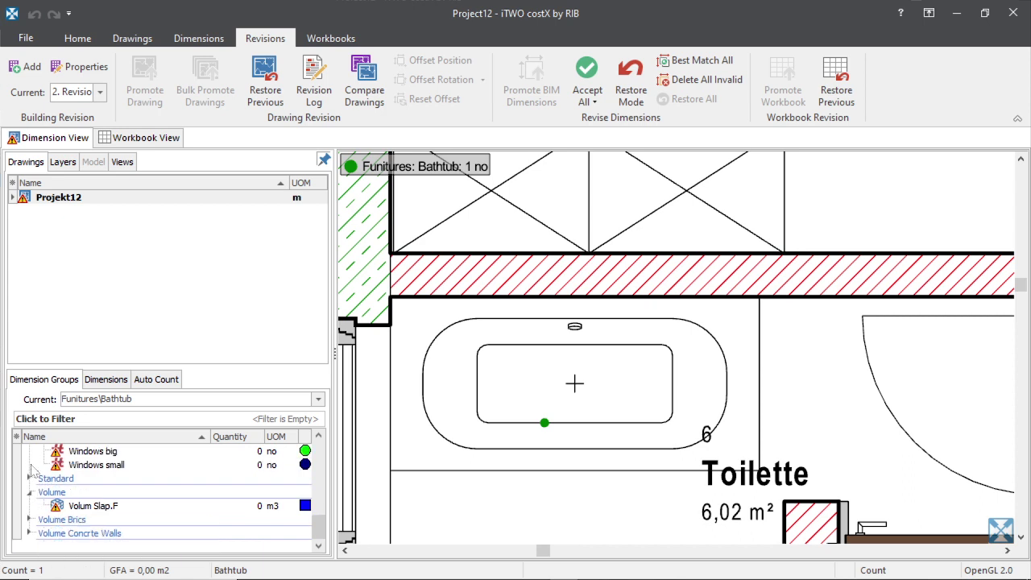
left_click(30, 478)
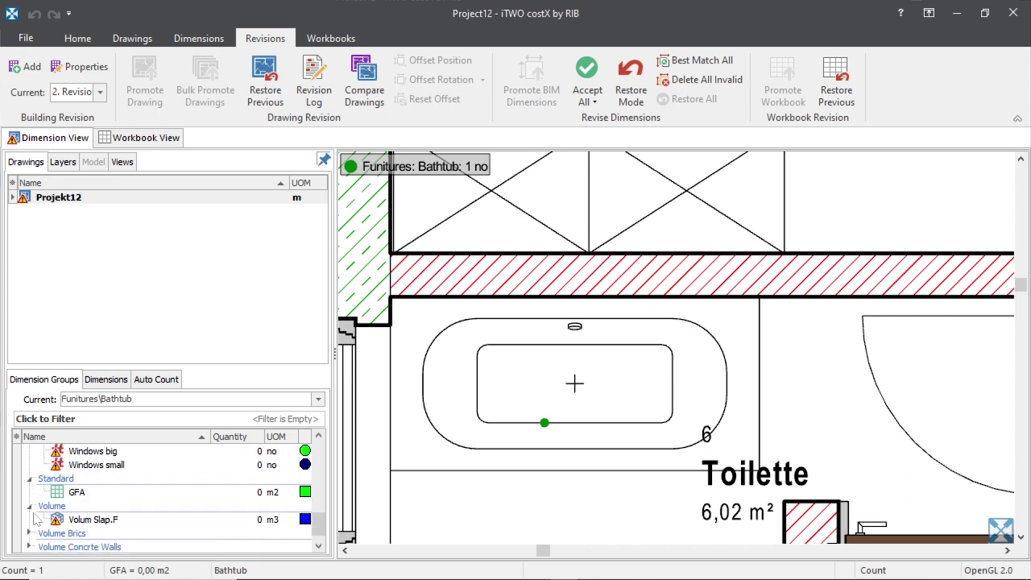
left_click(30, 506)
left_click(30, 505)
scroll(97, 519, "down", 1)
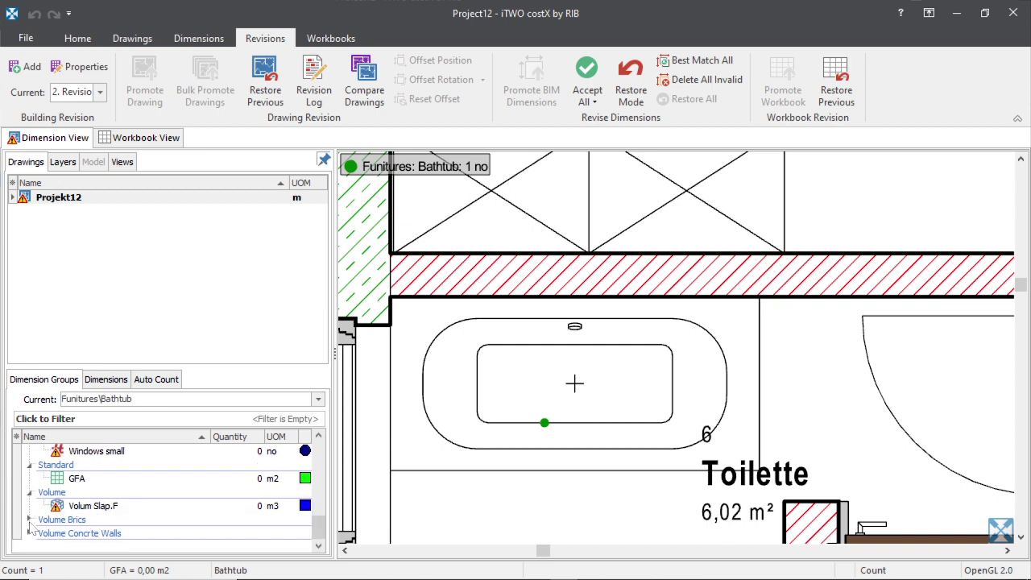
left_click(29, 519)
scroll(40, 527, "down", 3)
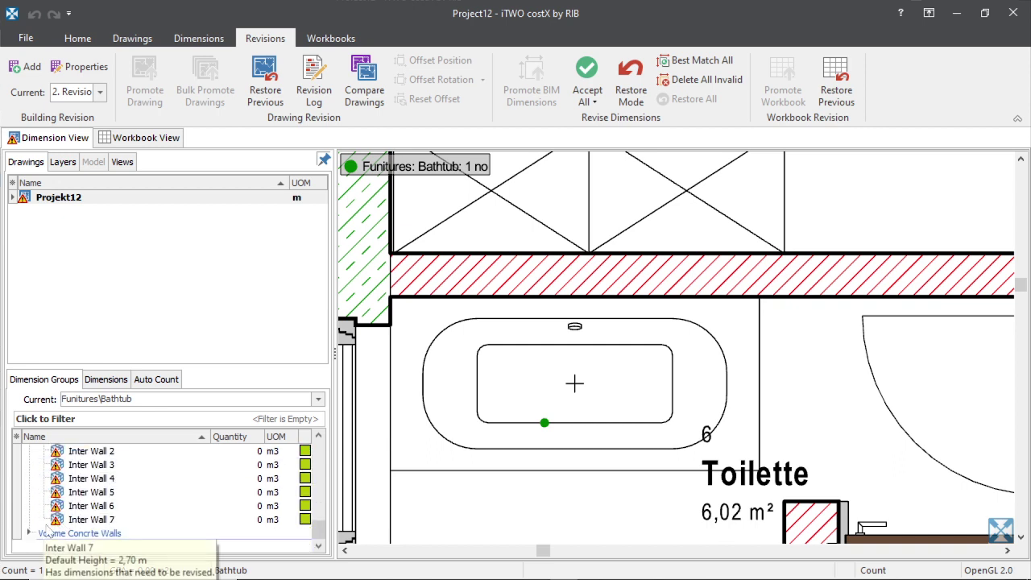
scroll(584, 360, "up", 3)
scroll(600, 370, "down", 2)
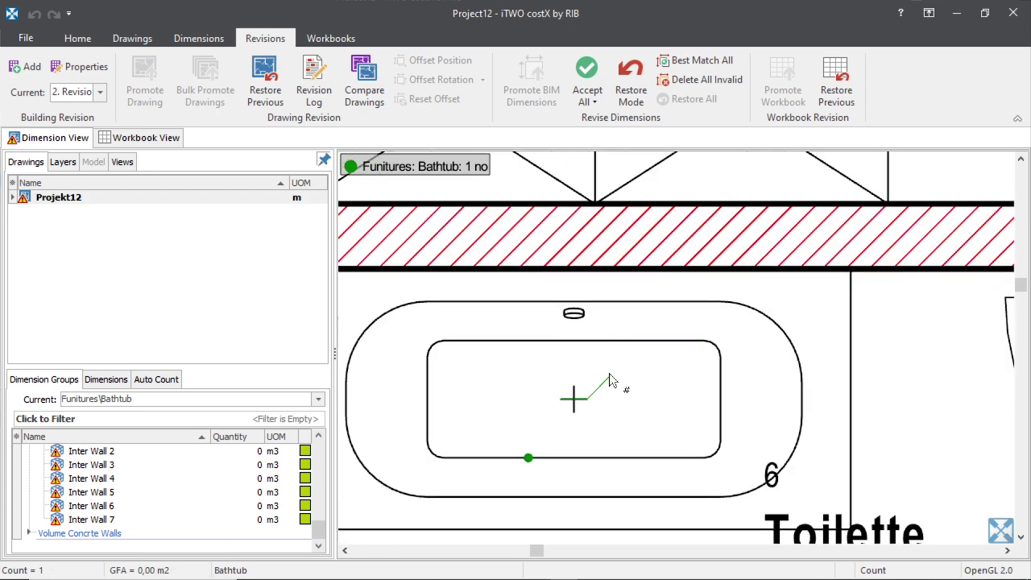
scroll(609, 378, "down", 4)
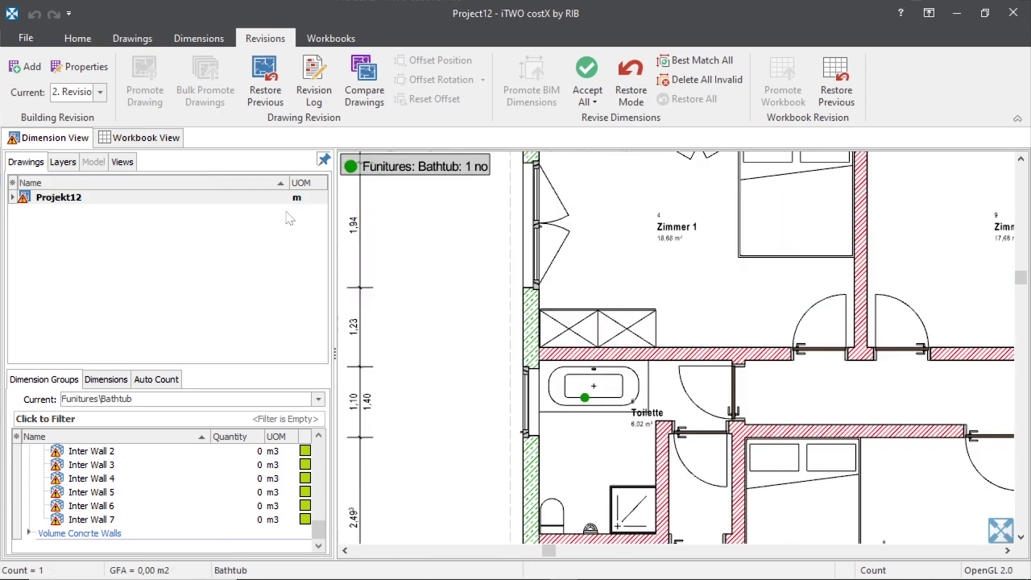
- Try to restore the previous revision of the Projekt12 drawing
left_click(98, 202)
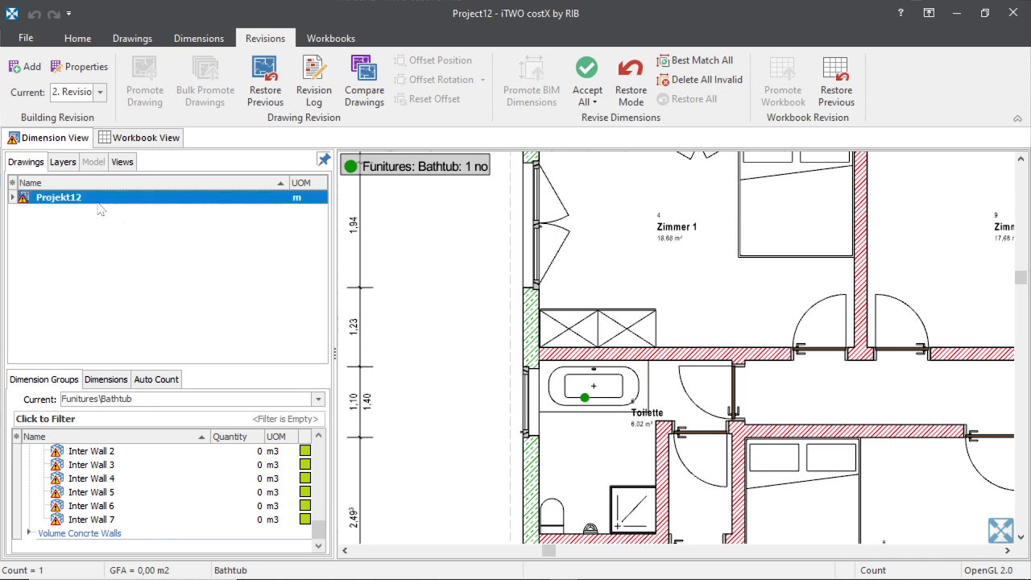
left_click(326, 158)
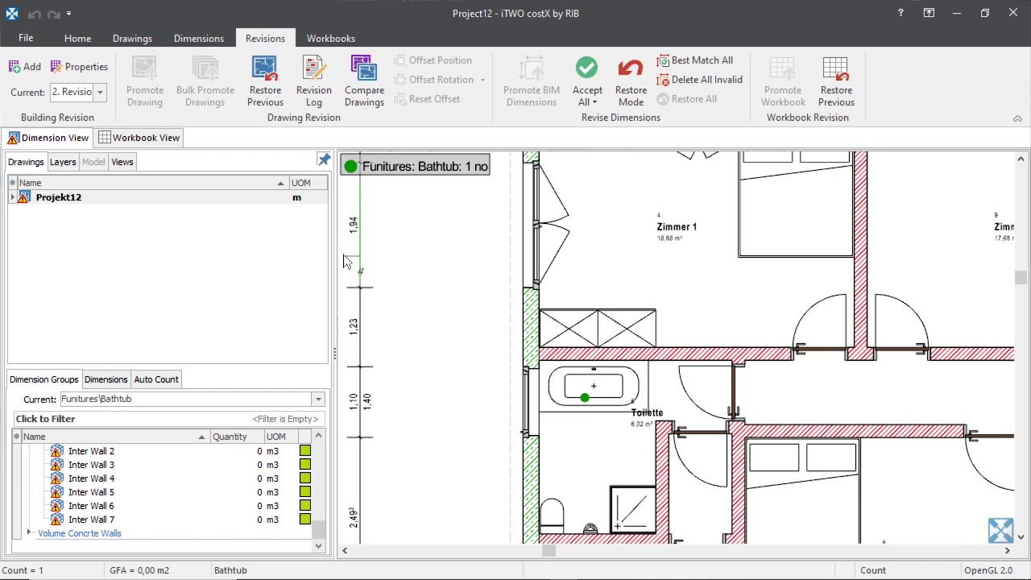
left_click(265, 80)
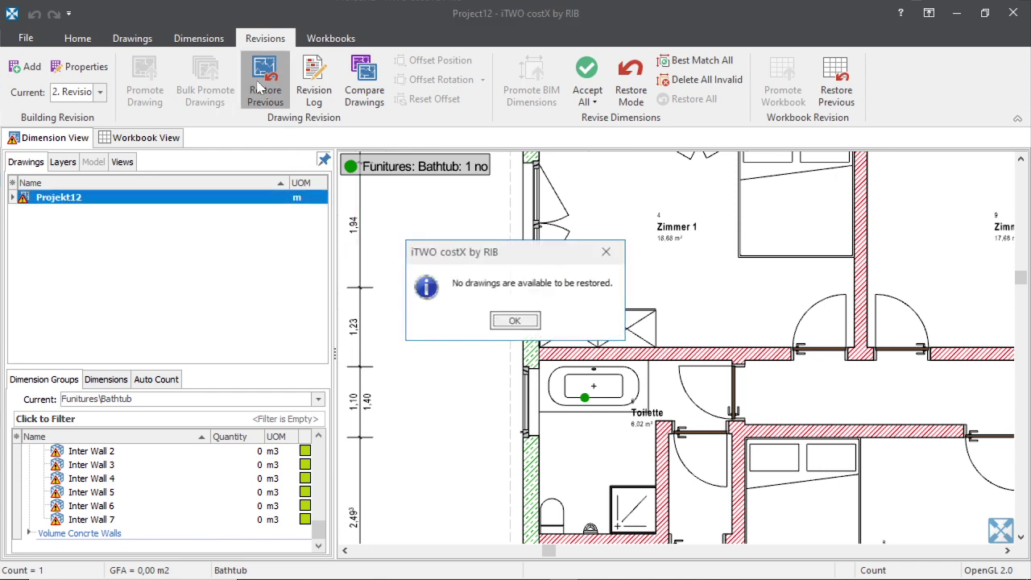
left_click(520, 326)
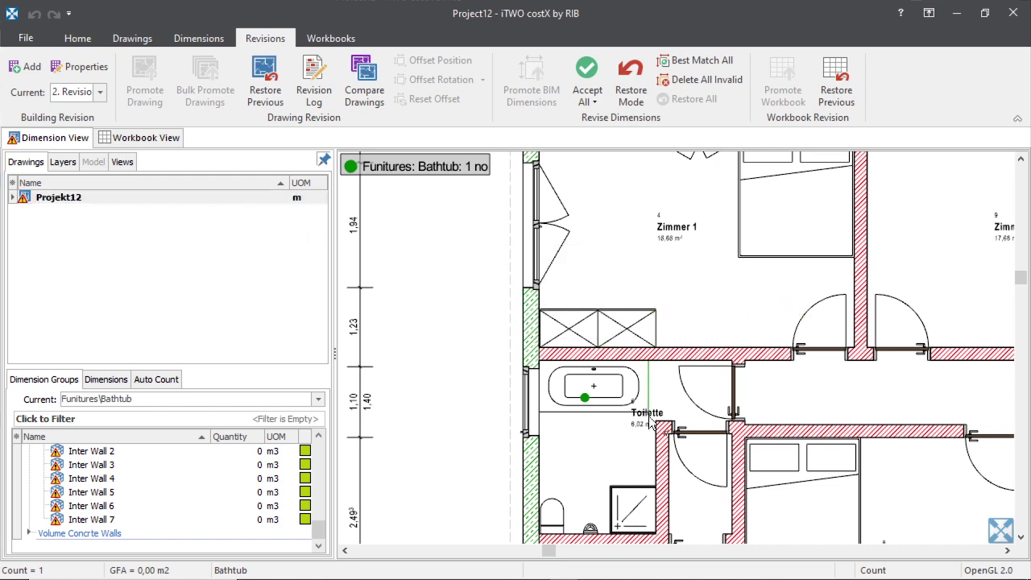
- Accept all dimensions of the Bed group in the Funitures category
scroll(507, 362, "down", 3)
scroll(507, 361, "down", 2)
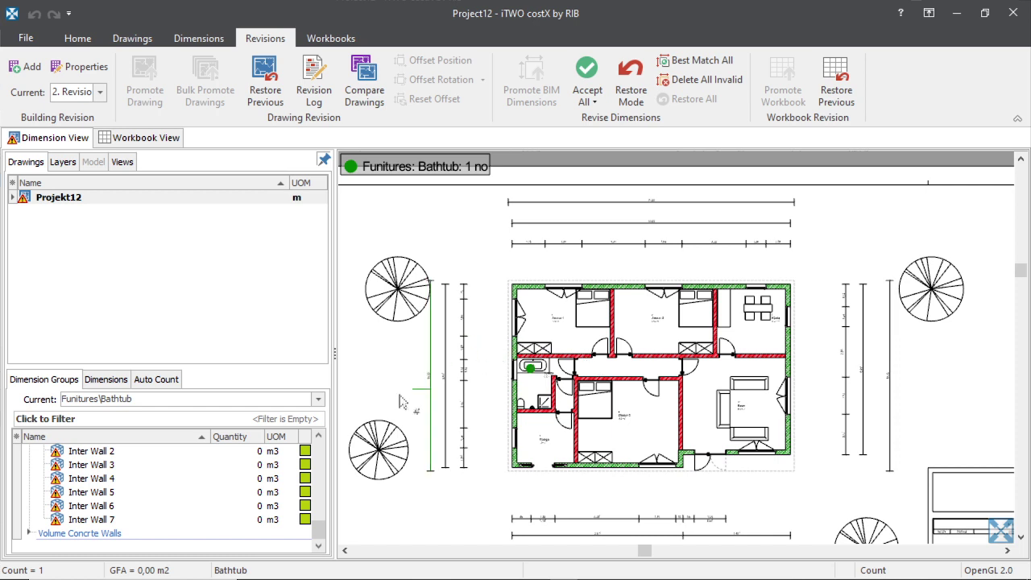
scroll(145, 491, "up", 10)
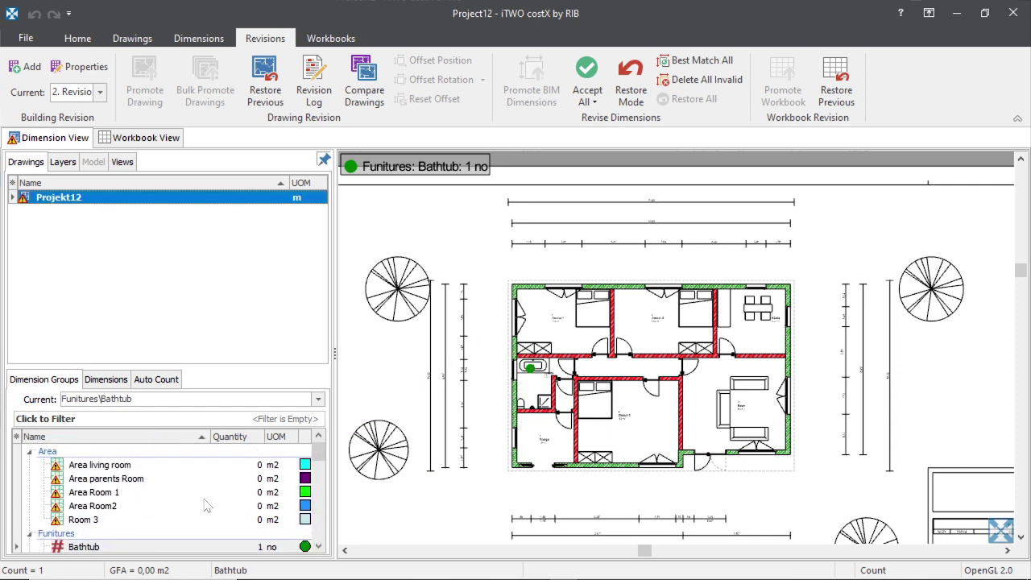
scroll(205, 505, "down", 2)
scroll(203, 506, "up", 1)
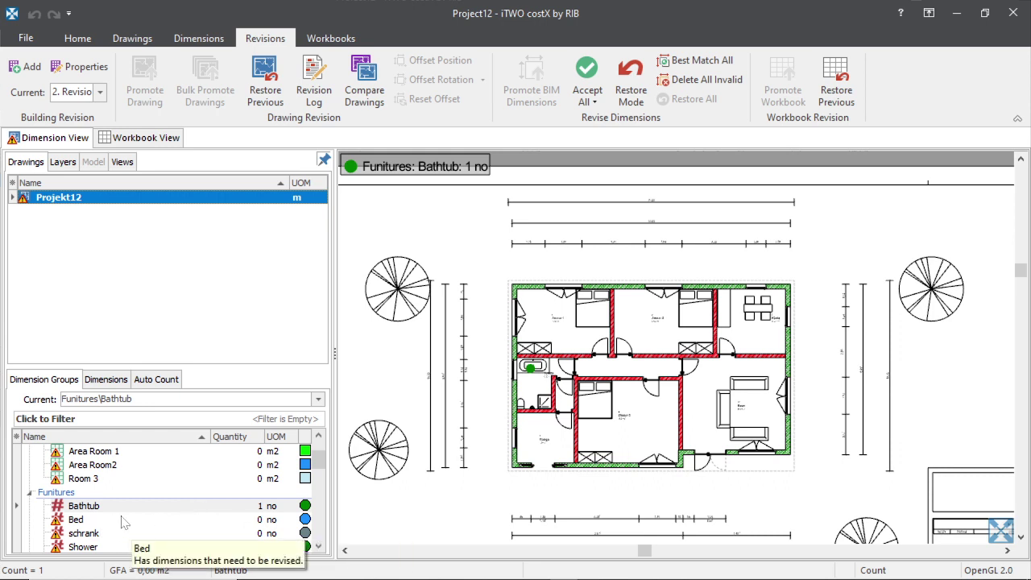
left_click(153, 519)
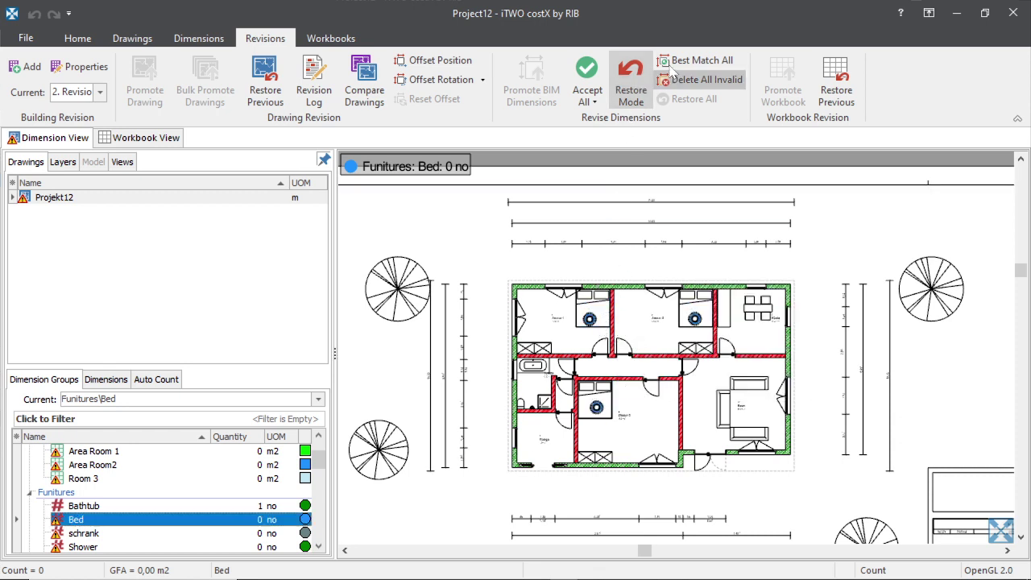
left_click(628, 92)
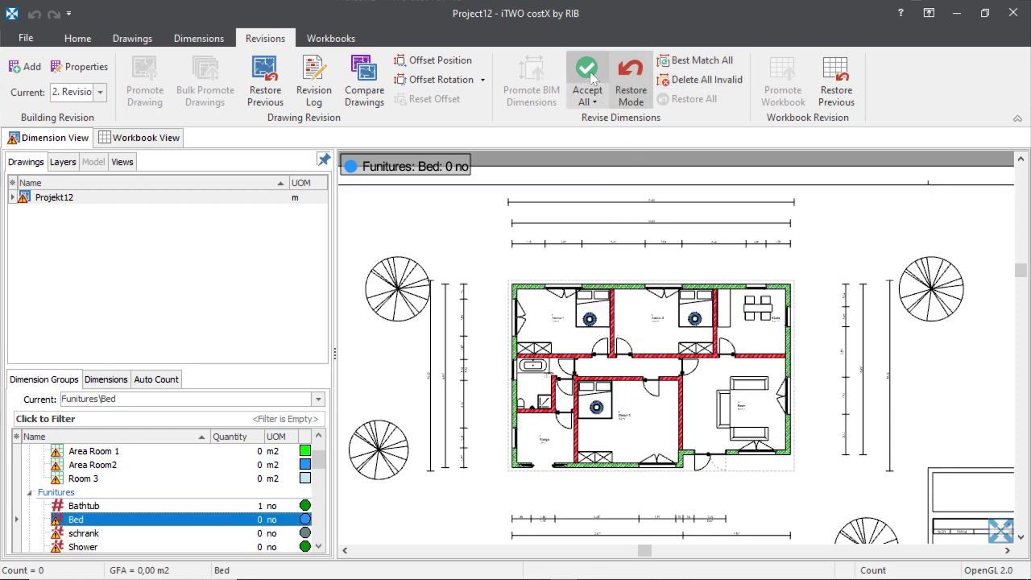
left_click(588, 78)
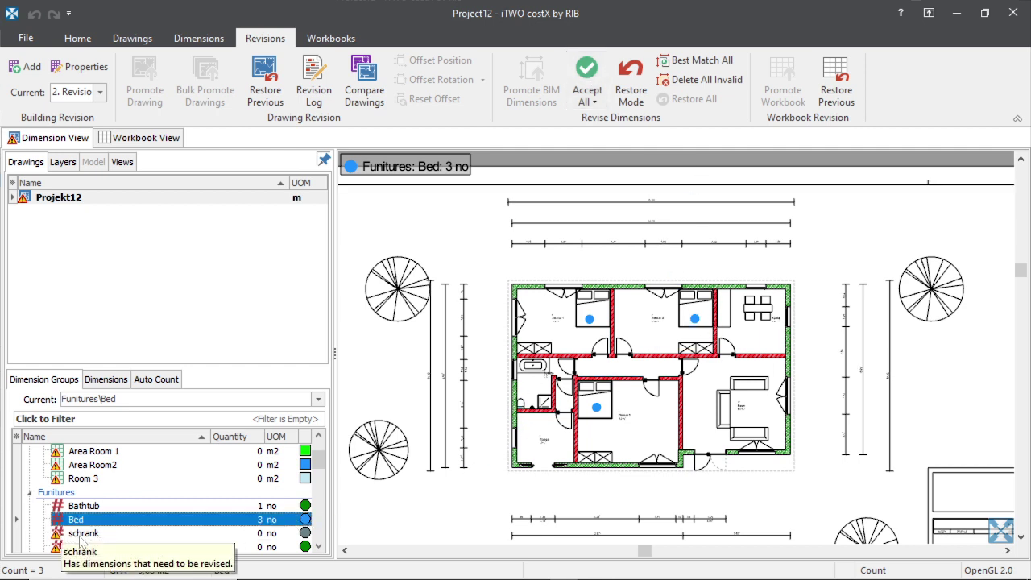
- Accept all dimensions of the schrank group in the Funitures category
scroll(89, 539, "down", 1)
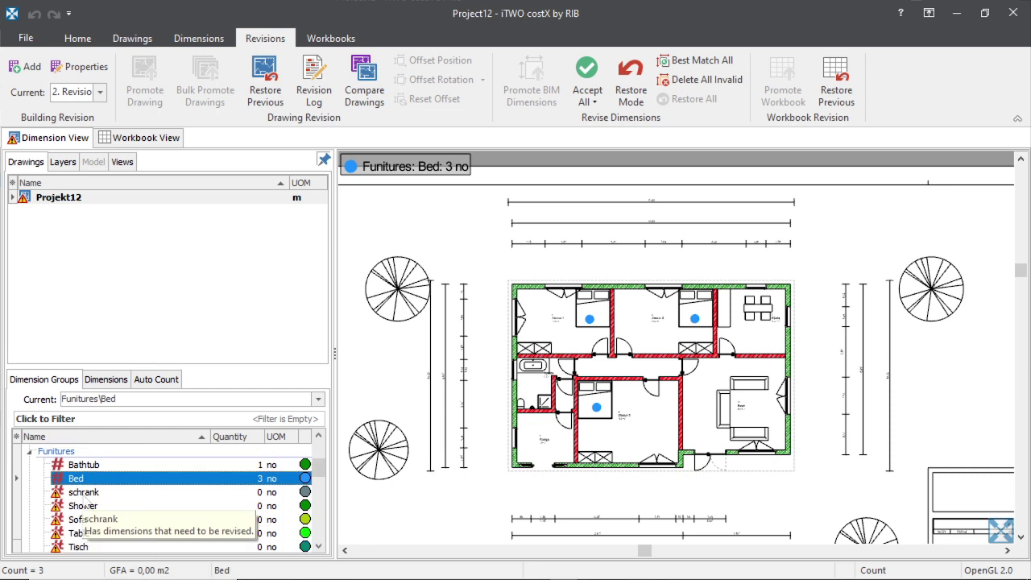
left_click(177, 478)
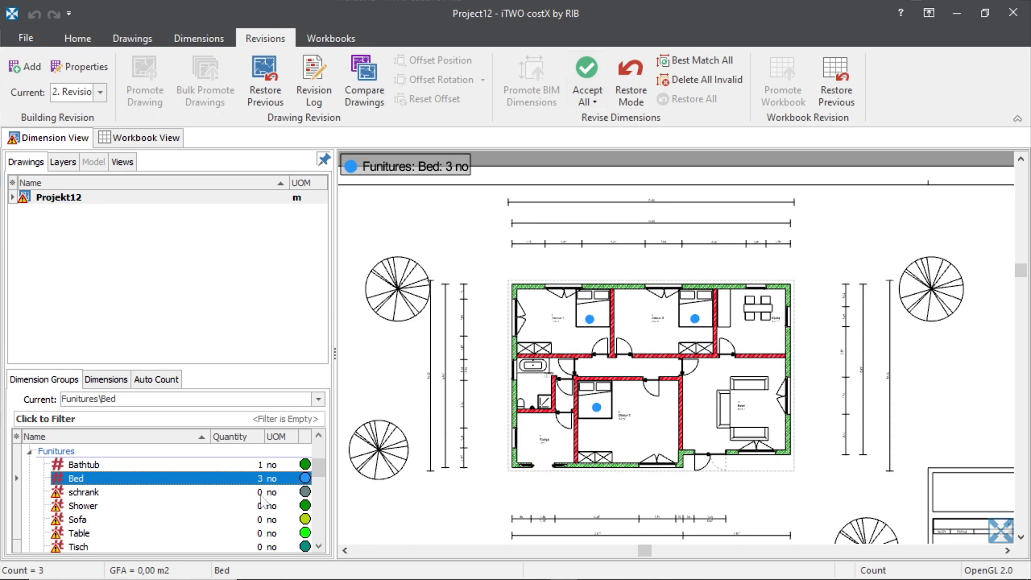
left_click(81, 493)
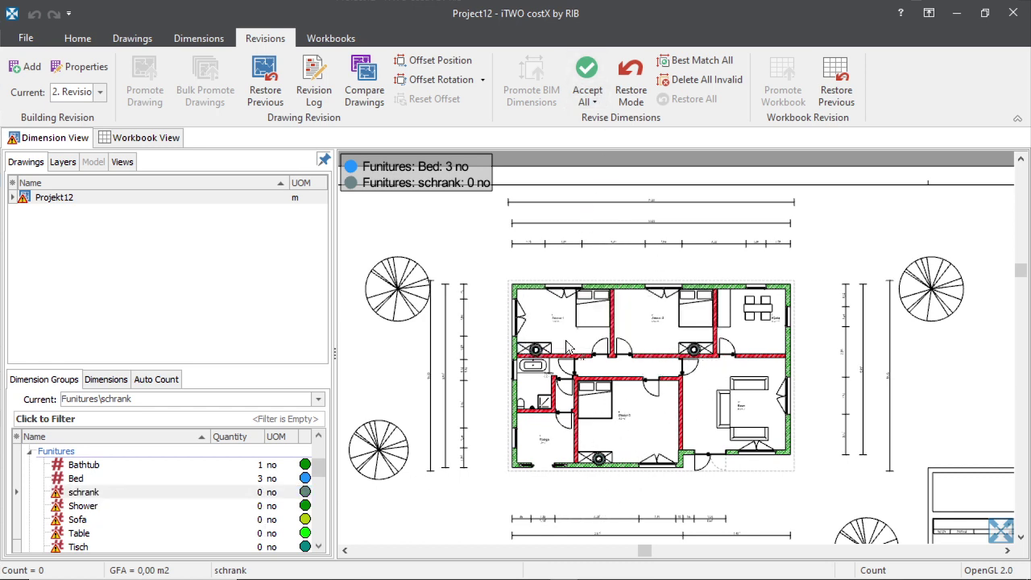
left_click(592, 77)
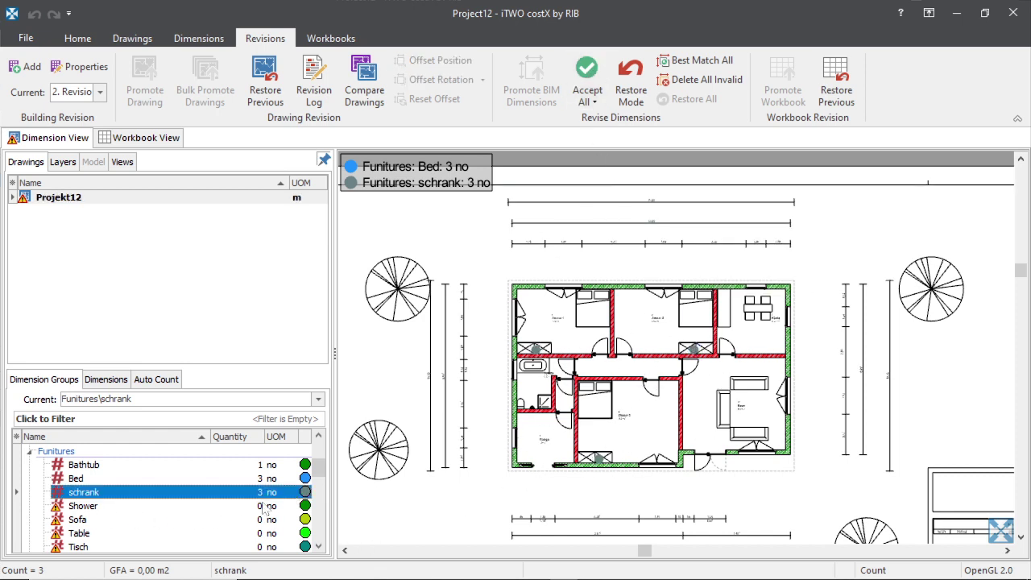
- Accept all dimensions of the Shower group and of the Sofa group
left_click(76, 505)
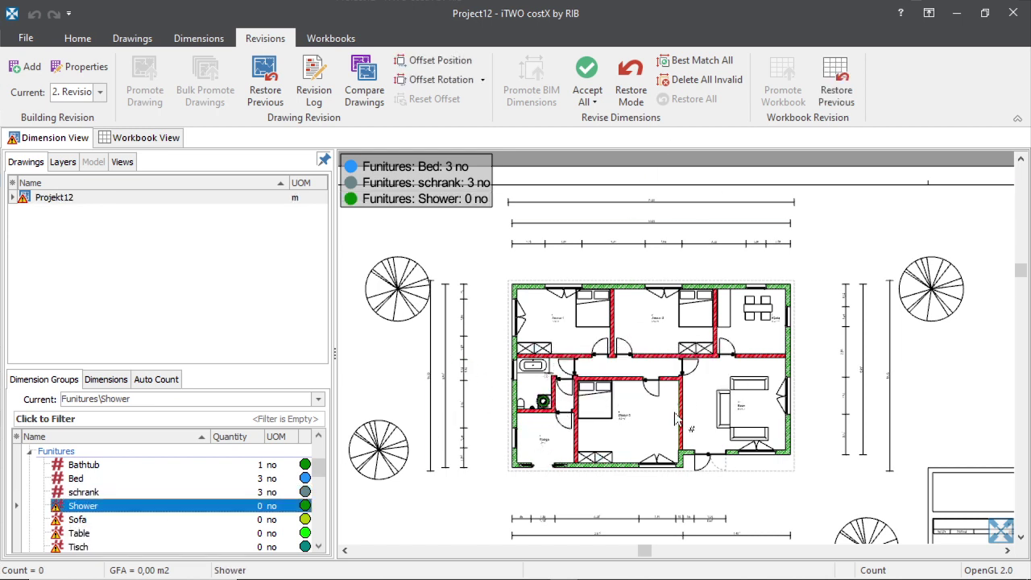
left_click(596, 81)
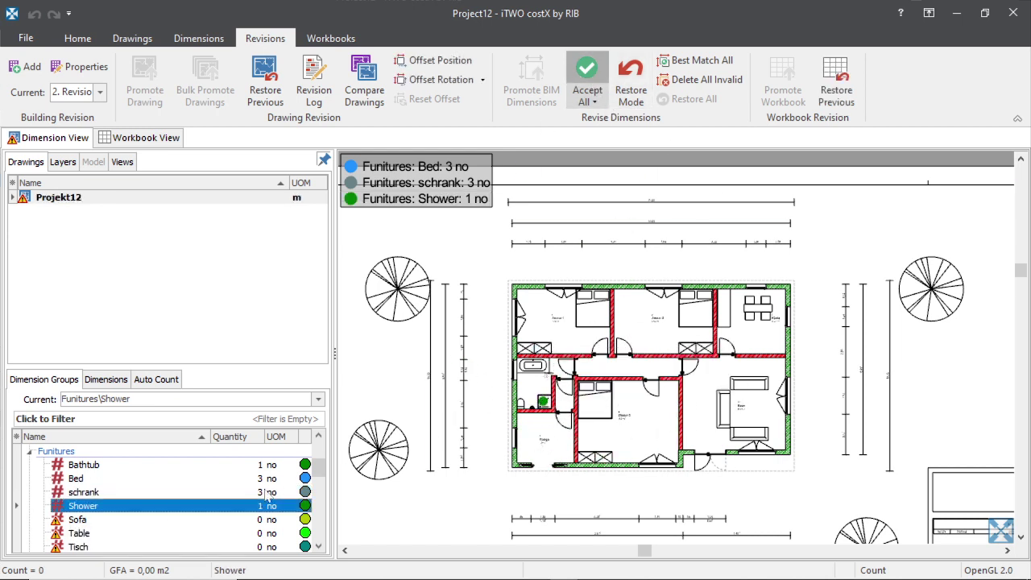
left_click(77, 520)
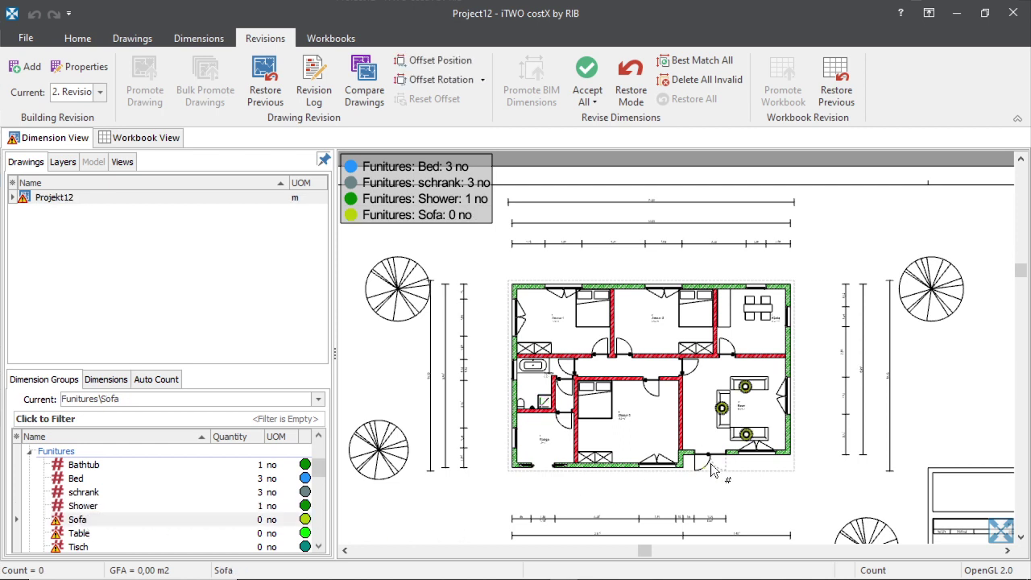
left_click(587, 81)
- Accept all dimensions of the Table group in the Funitures category
scroll(145, 483, "down", 1)
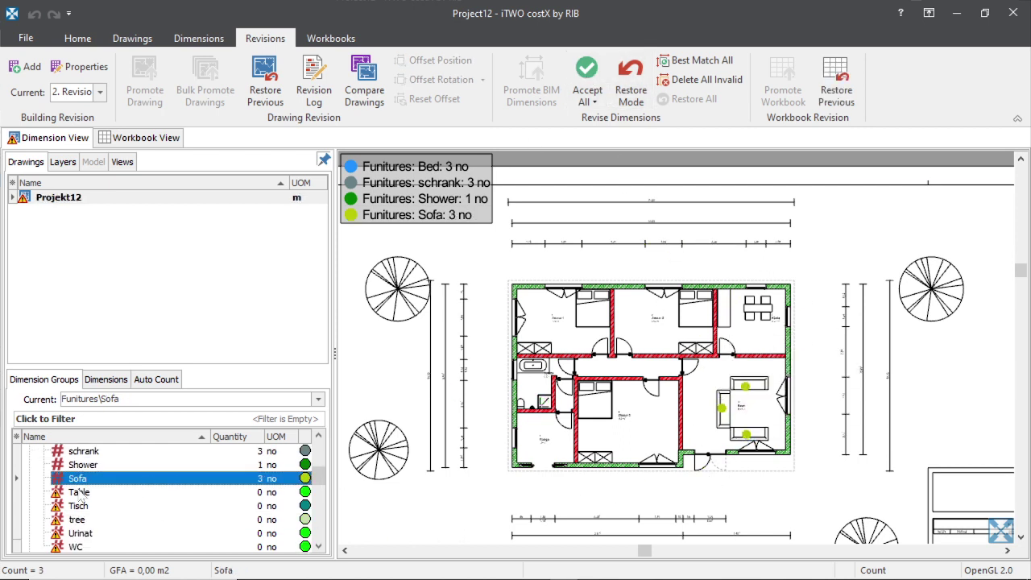
left_click(79, 492)
left_click(630, 90)
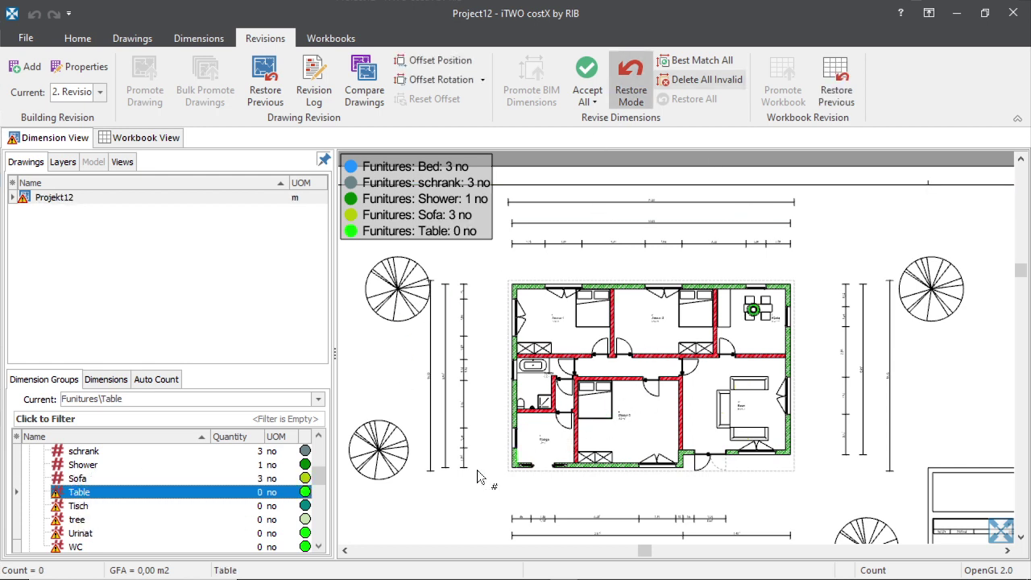
key("Escape")
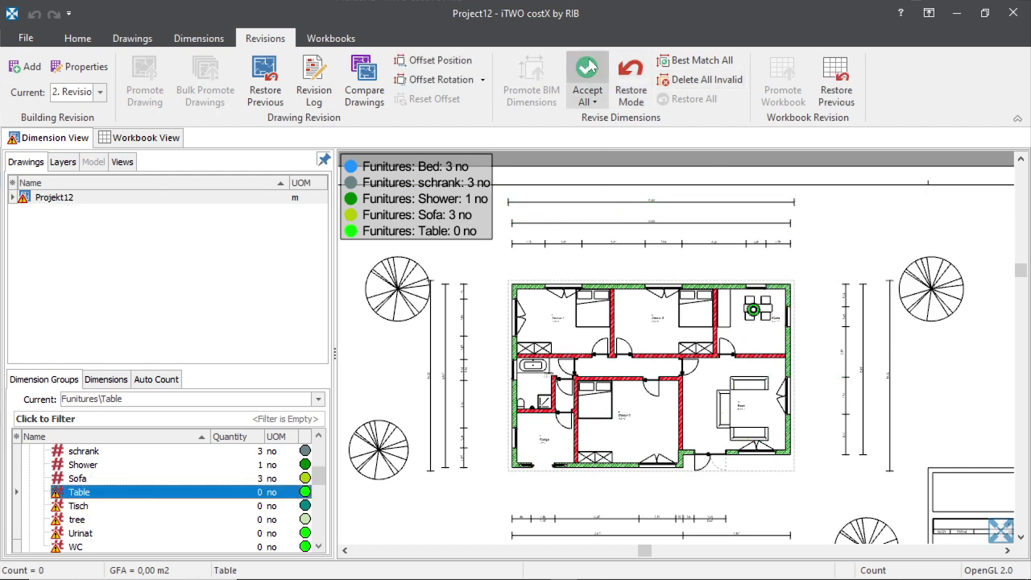
left_click(587, 72)
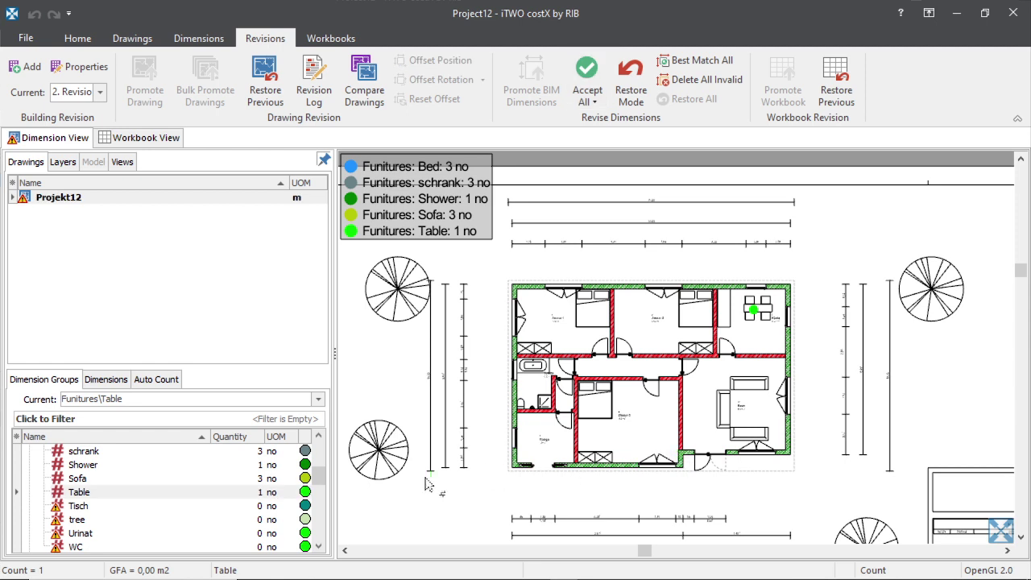
- Accept all dimensions of the Tisch group in the Funitures category
left_click(75, 506)
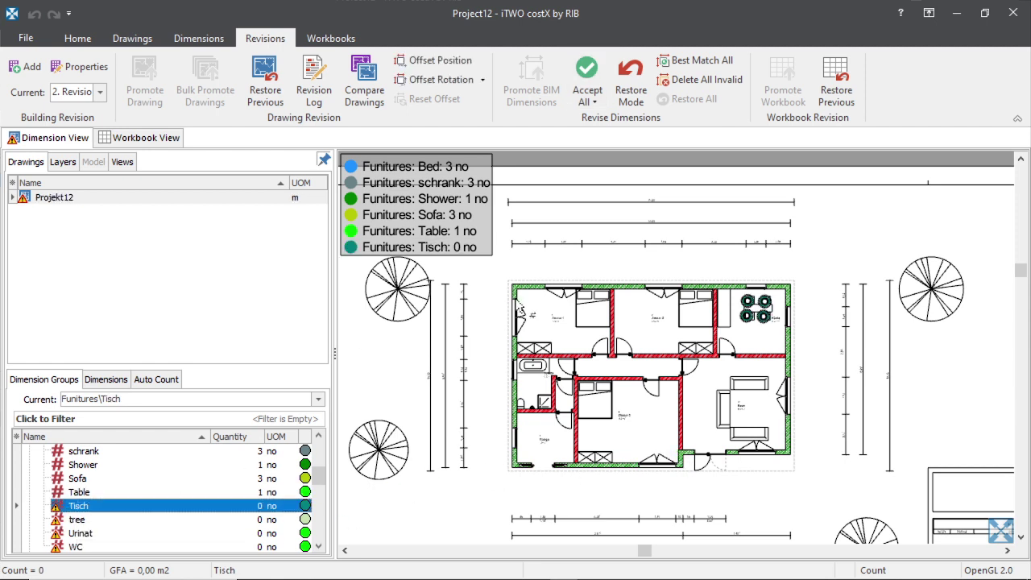
left_click(586, 81)
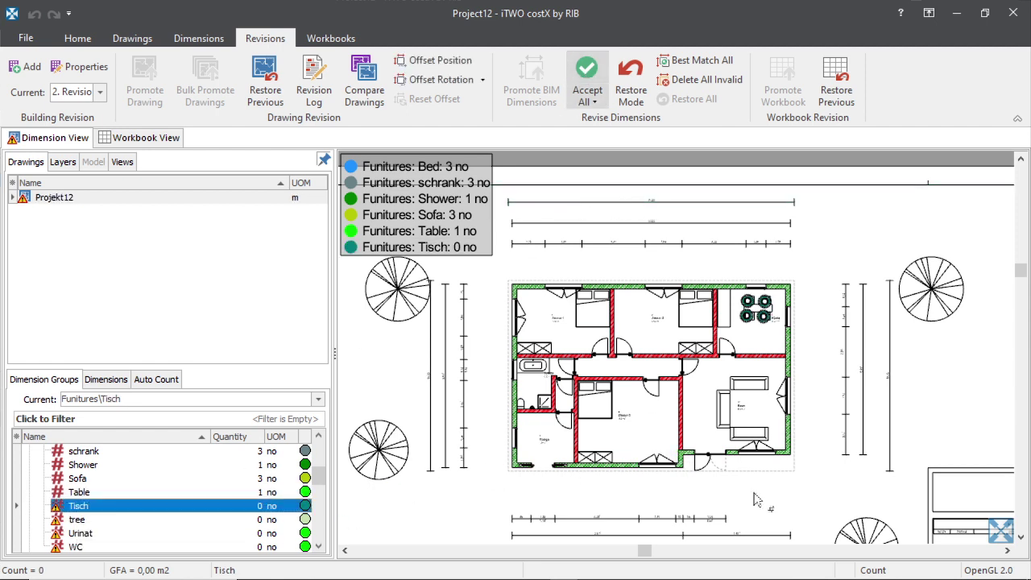
left_click(587, 81)
- Accept all dimensions of the tree group and check its count points around the house on the plan
left_click(76, 520)
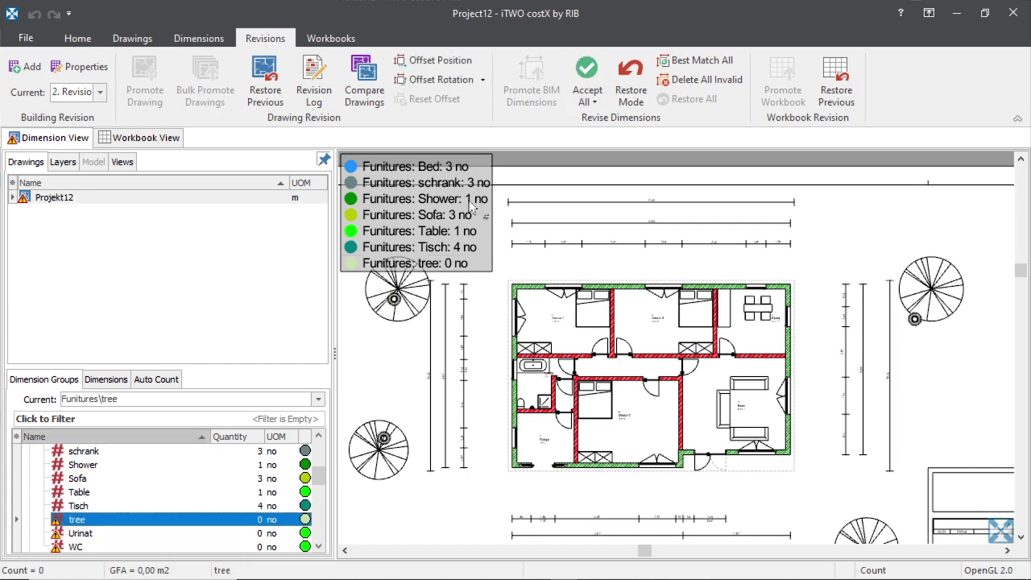
left_click(587, 76)
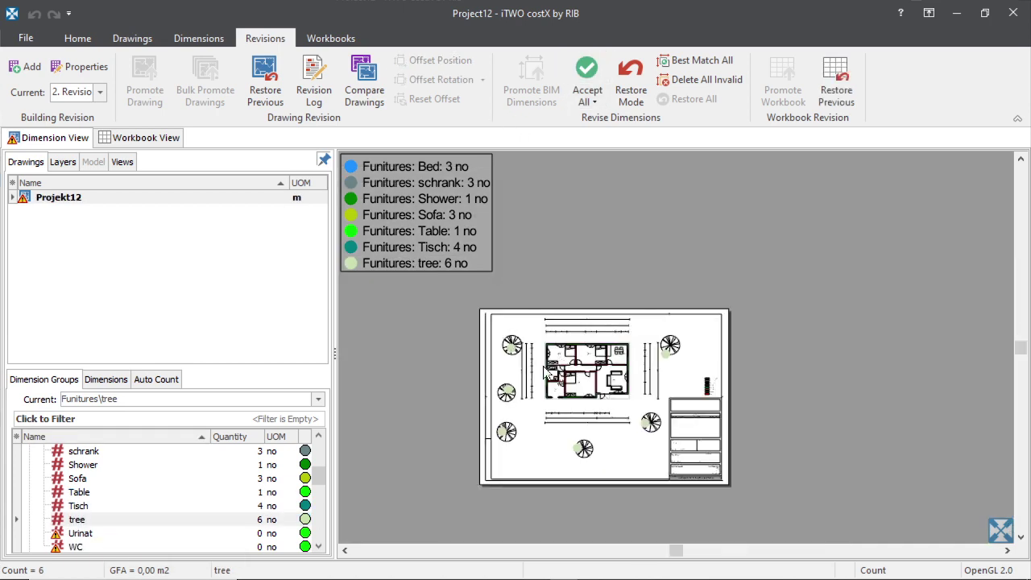
scroll(563, 439, "up", 2)
left_click(241, 519)
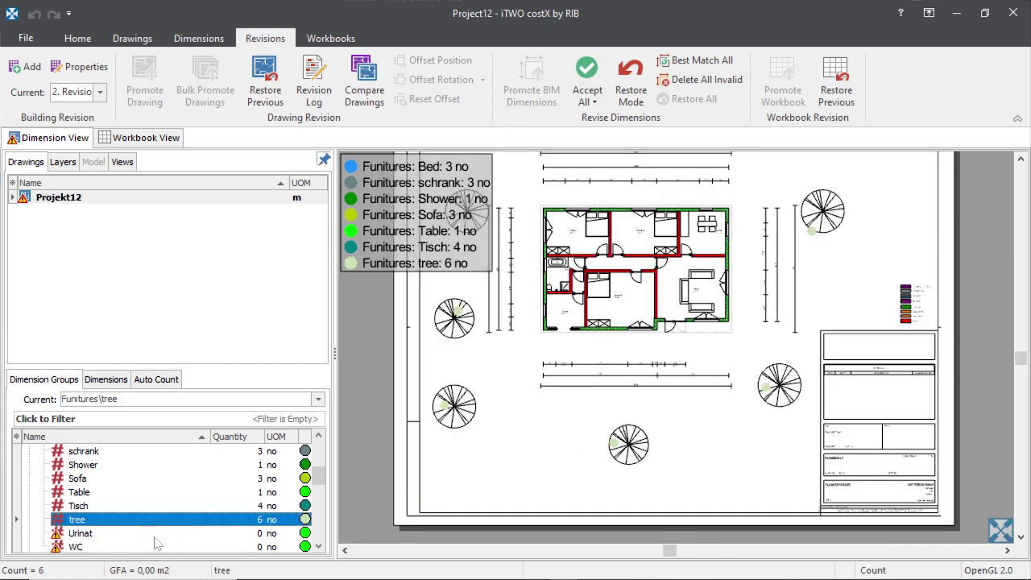
- Accept all dimensions of the Urinat and WC groups in the Funitures category and check the WC point on the plan
scroll(137, 533, "down", 1)
left_click(79, 492)
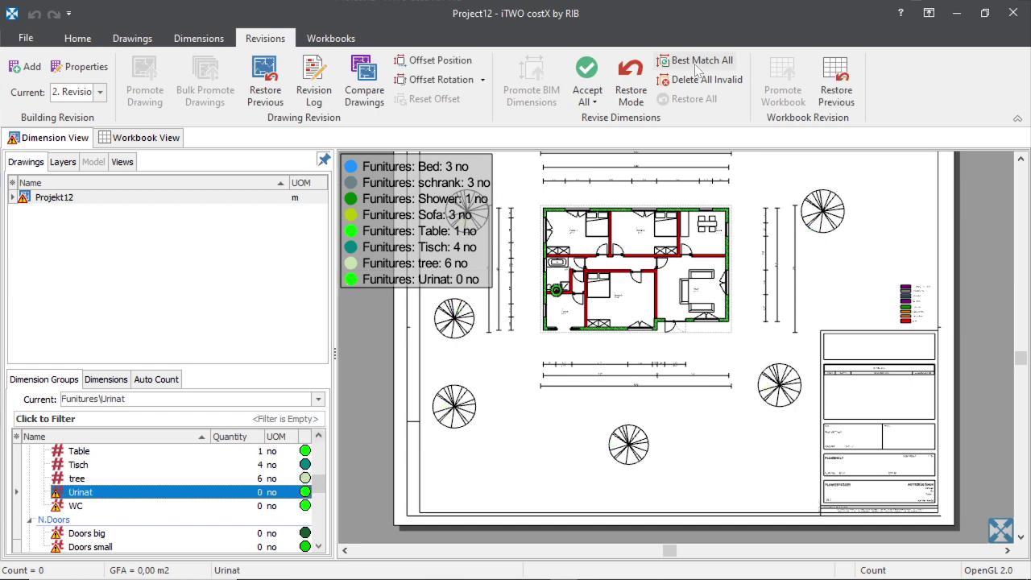
left_click(587, 79)
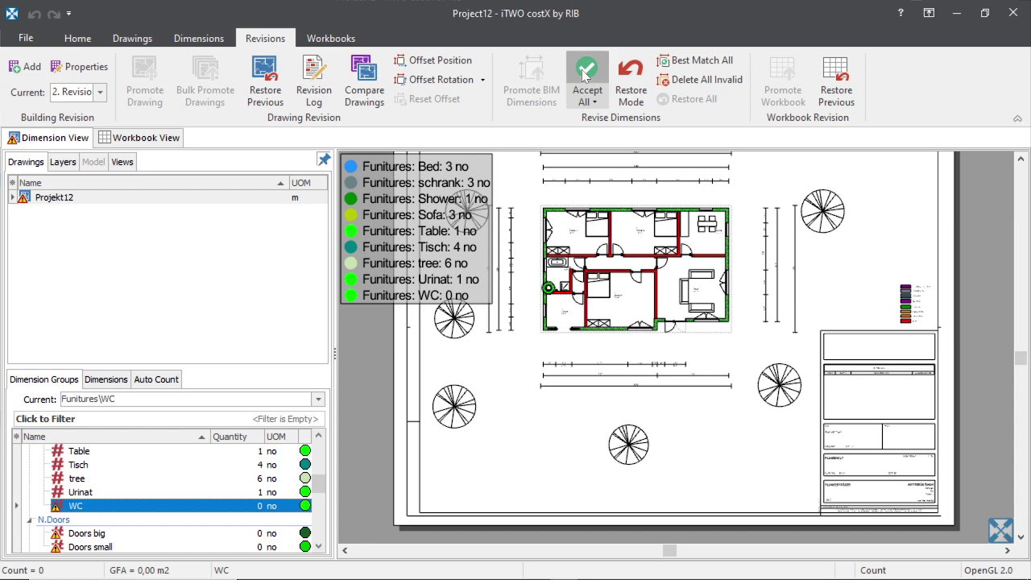
scroll(561, 339, "up", 3)
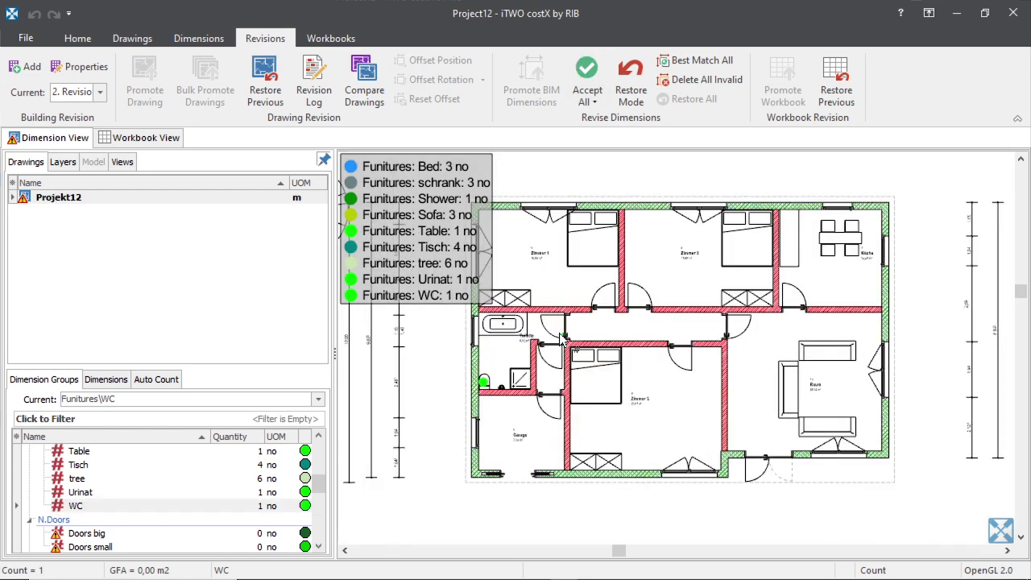
- Accept all dimensions of the Area living room and Area parents Room groups in the Area category
scroll(193, 499, "down", 1)
scroll(193, 499, "up", 5)
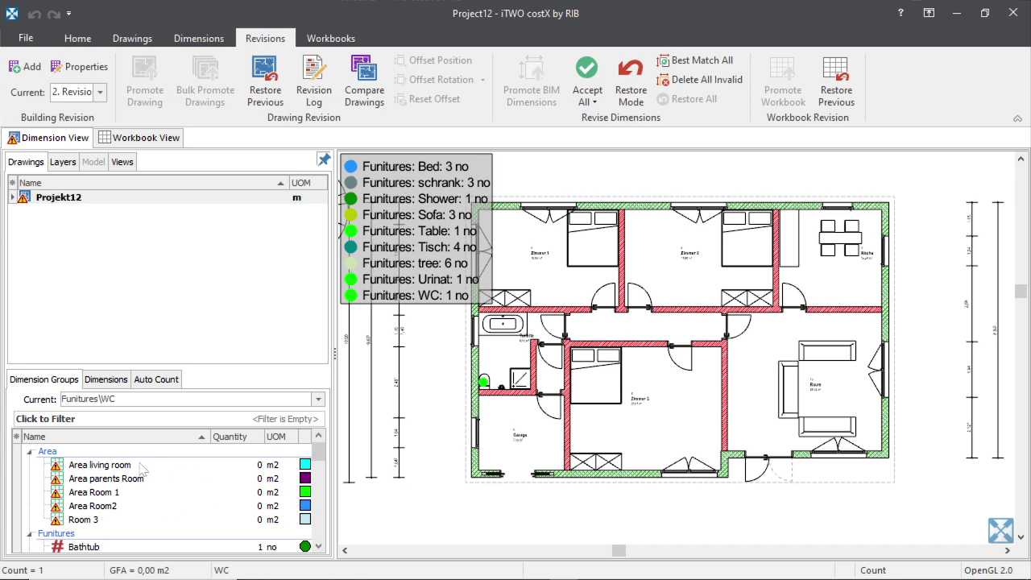
left_click(92, 467)
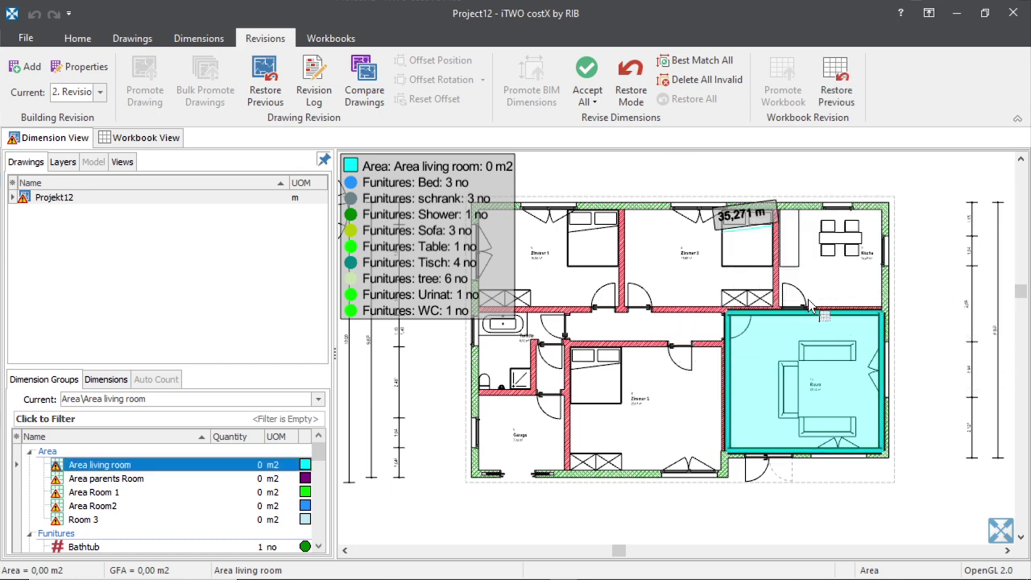
left_click(585, 76)
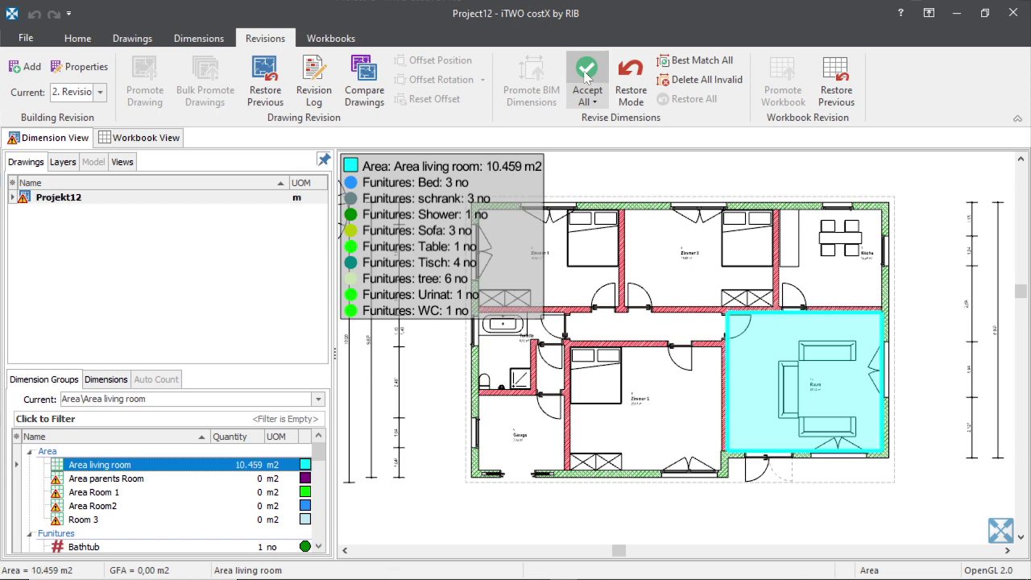
left_click(113, 479)
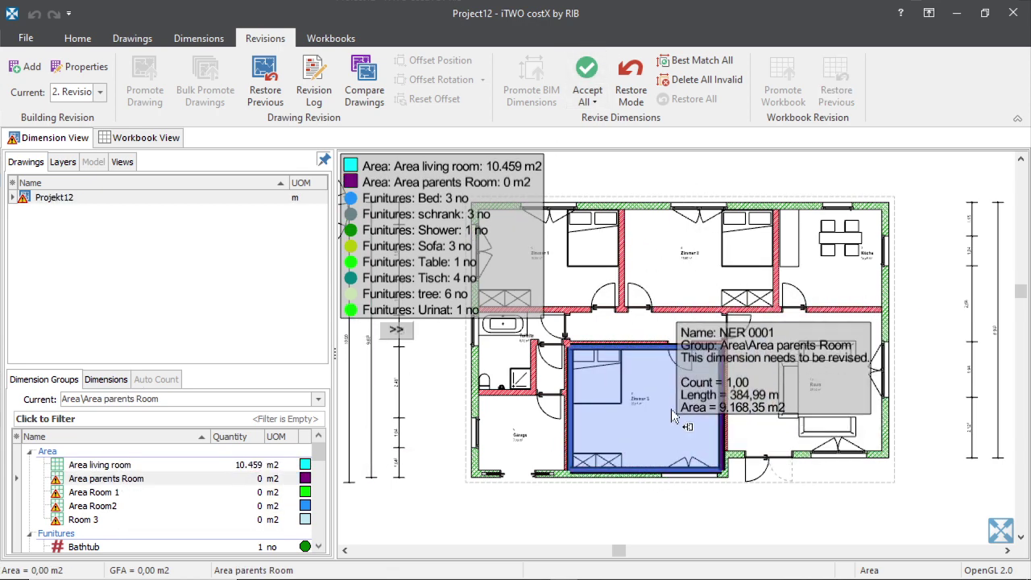
left_click(596, 95)
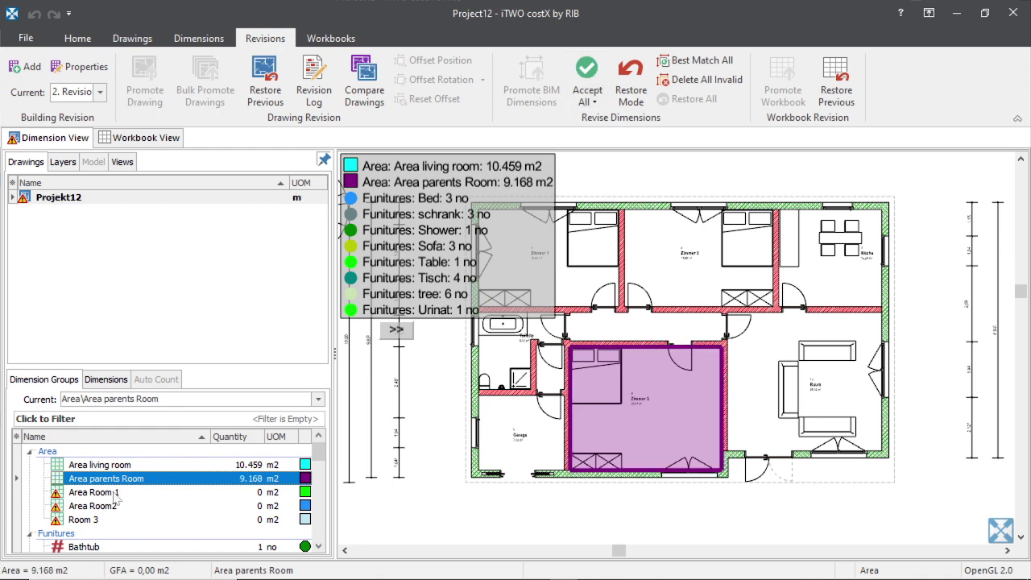
- Accept all dimensions of the Area Room 1, Area Room2 and Room 3 groups in the Area category
left_click(596, 87)
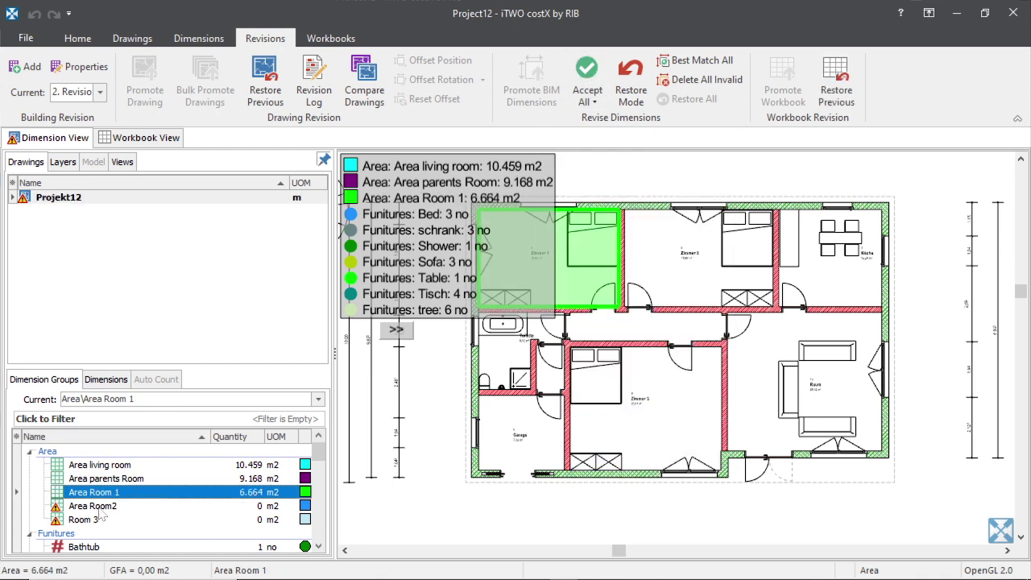
left_click(587, 88)
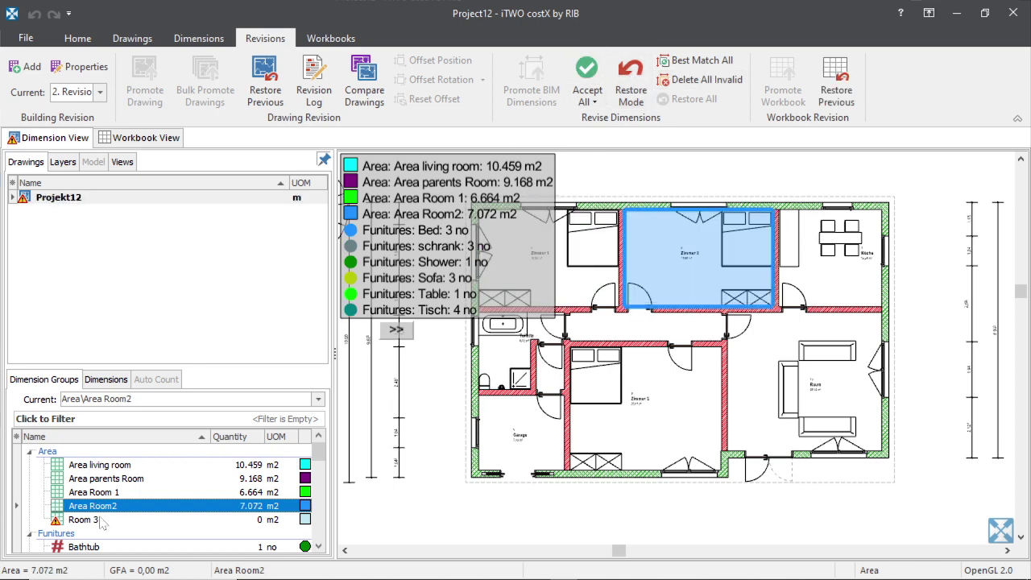
left_click(101, 521)
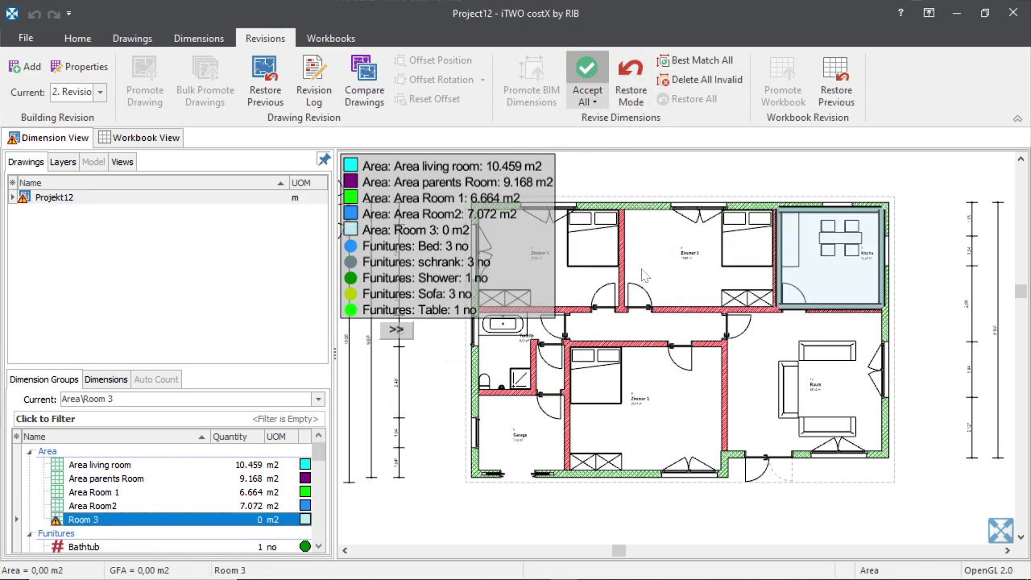
scroll(689, 282, "down", 3)
scroll(184, 515, "down", 3)
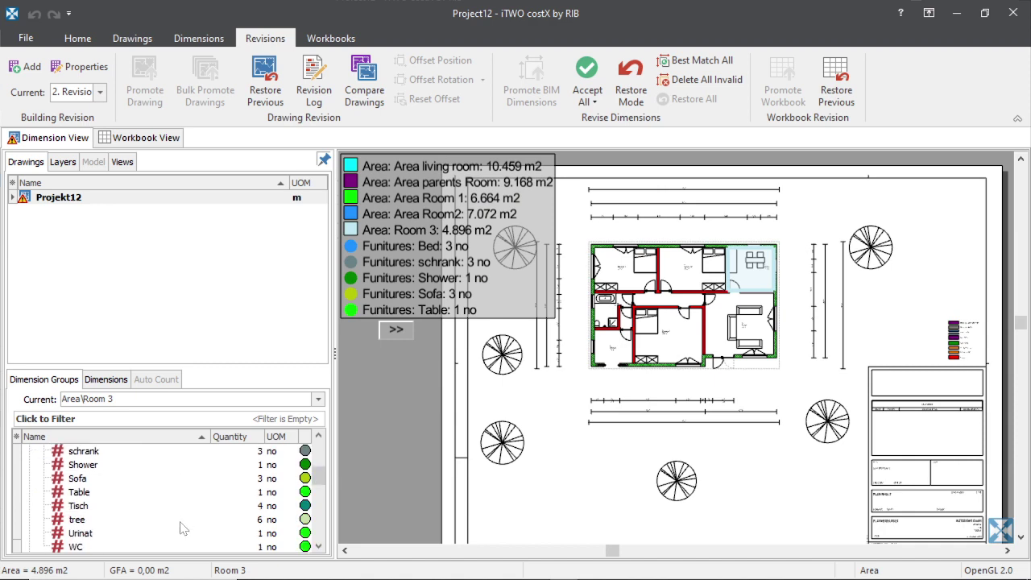
scroll(177, 516, "up", 3)
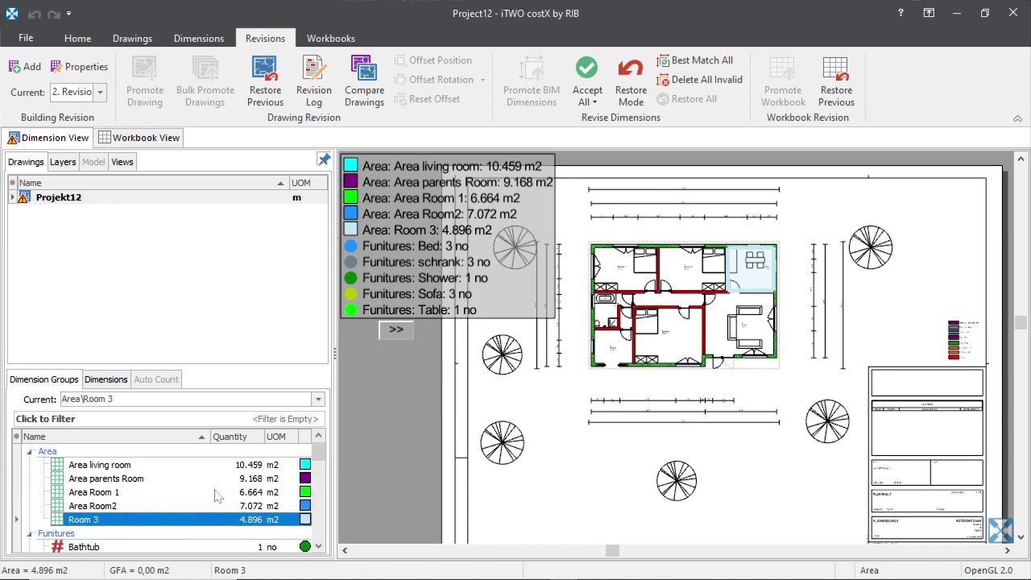
- Check the Doors big count point at the entrance, and accept all dimensions of the Doors big and Doors small groups
scroll(191, 513, "down", 8)
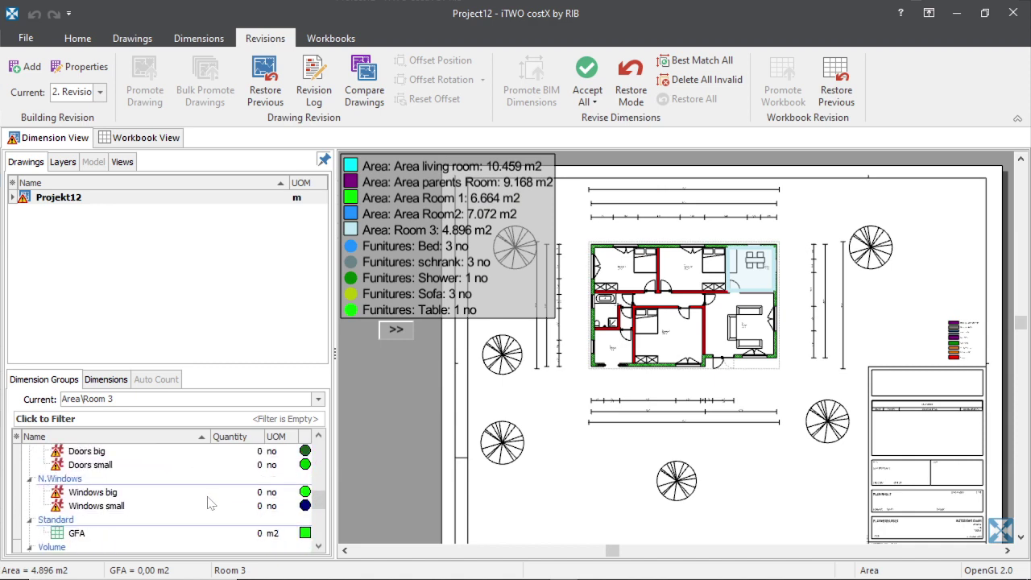
scroll(97, 486, "up", 1)
left_click(90, 492)
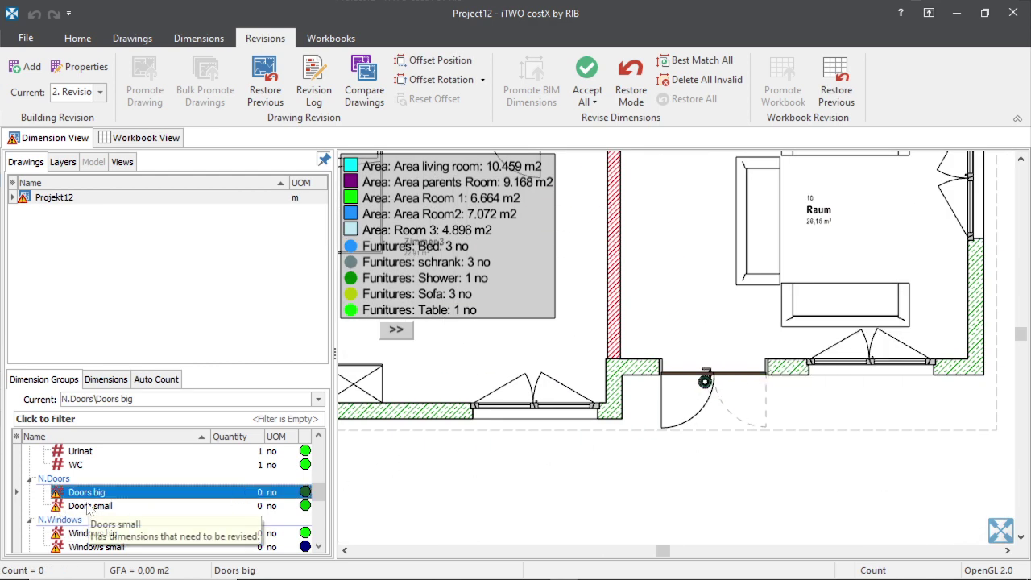
scroll(649, 388, "down", 3)
scroll(653, 382, "up", 2)
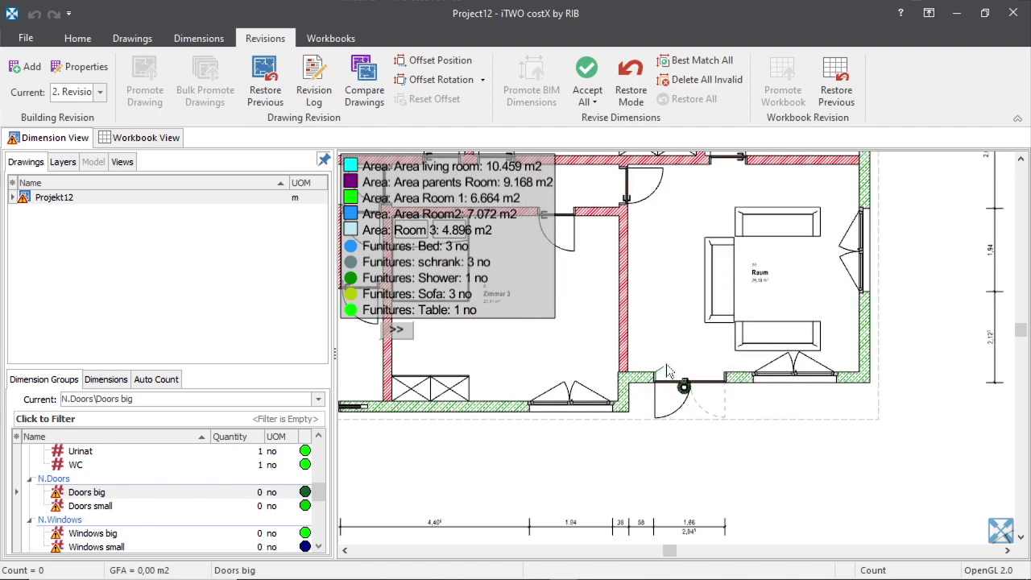
scroll(752, 395, "down", 2)
scroll(644, 322, "up", 2)
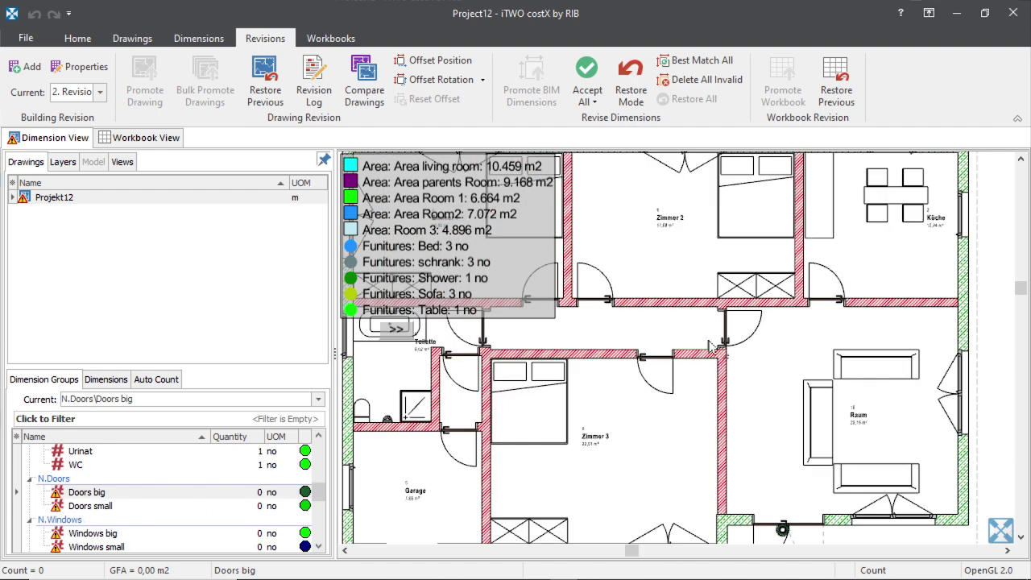
scroll(769, 486, "up", 1)
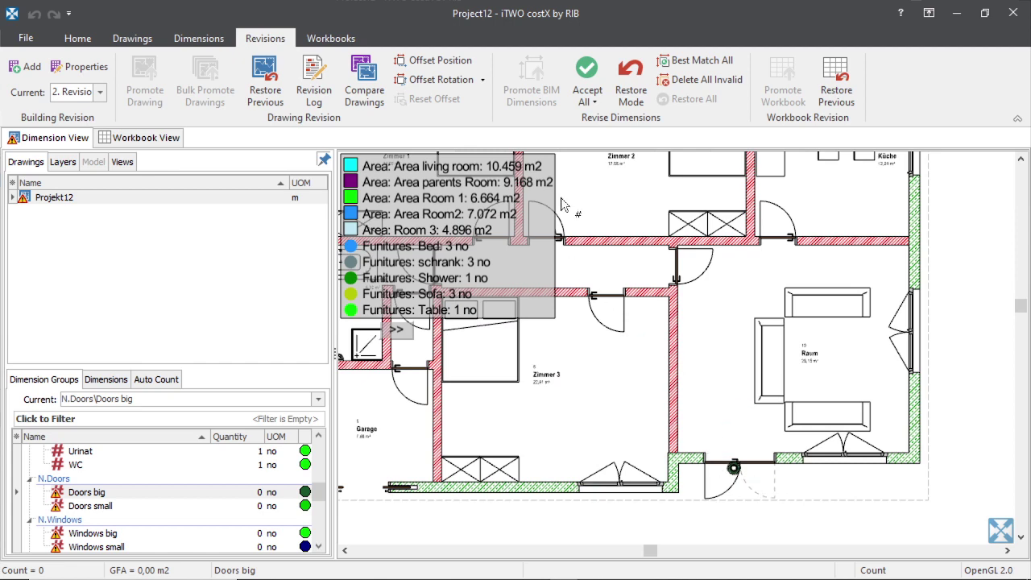
left_click(590, 89)
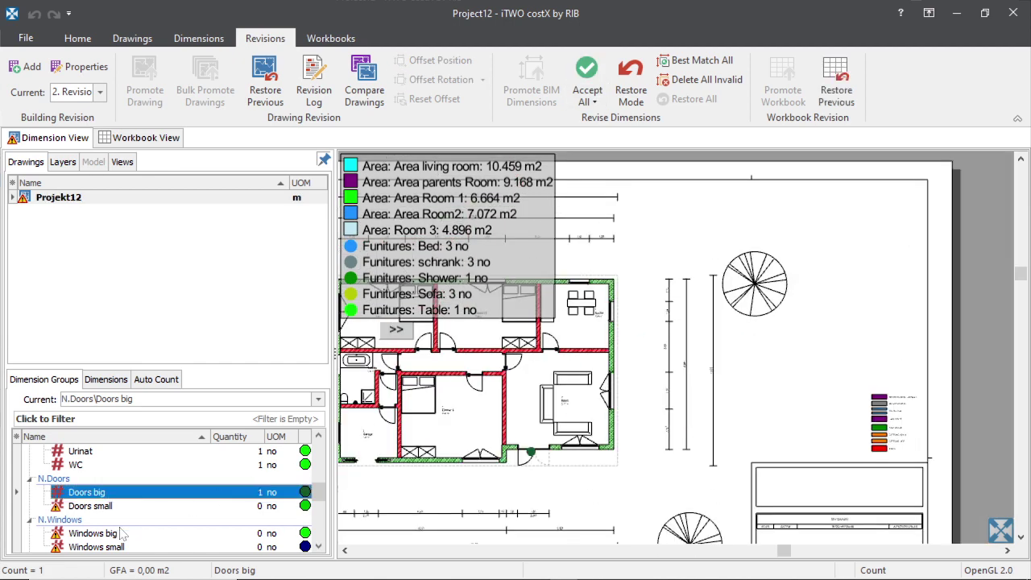
left_click(99, 507)
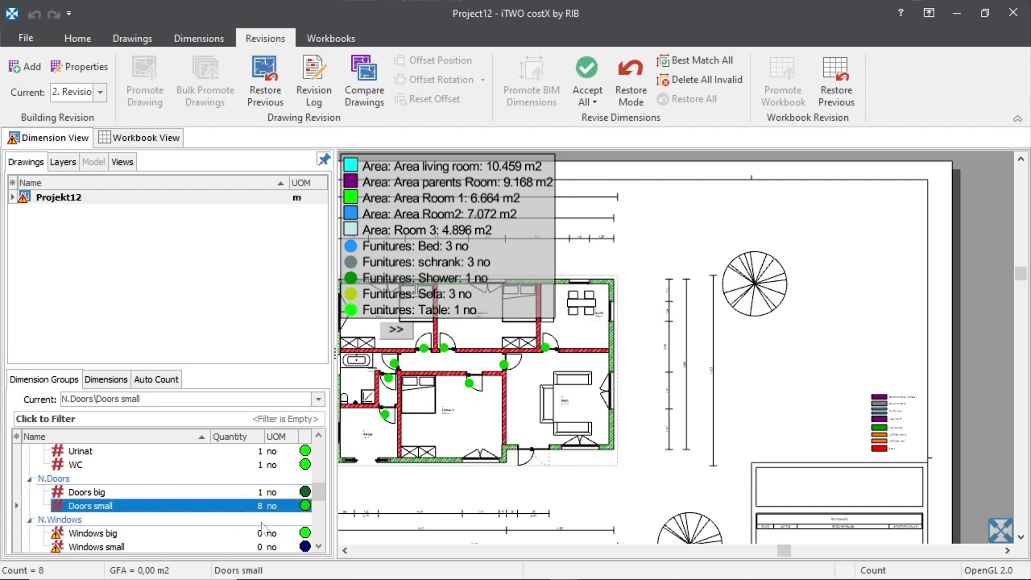
- Accept all dimensions of the Windows big and Windows small groups in the N.Windows category
scroll(209, 531, "down", 2)
scroll(126, 512, "up", 1)
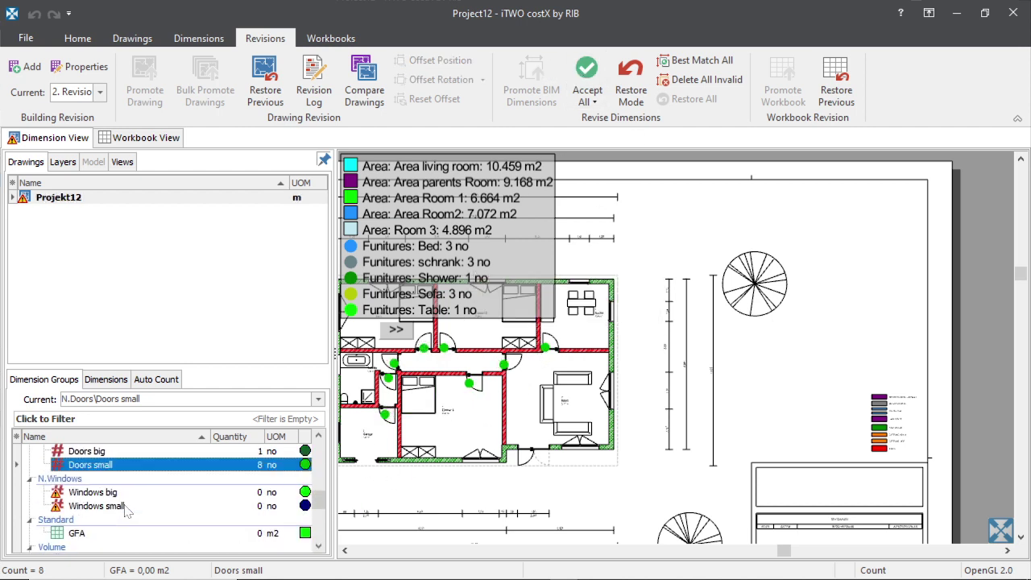
left_click(81, 493)
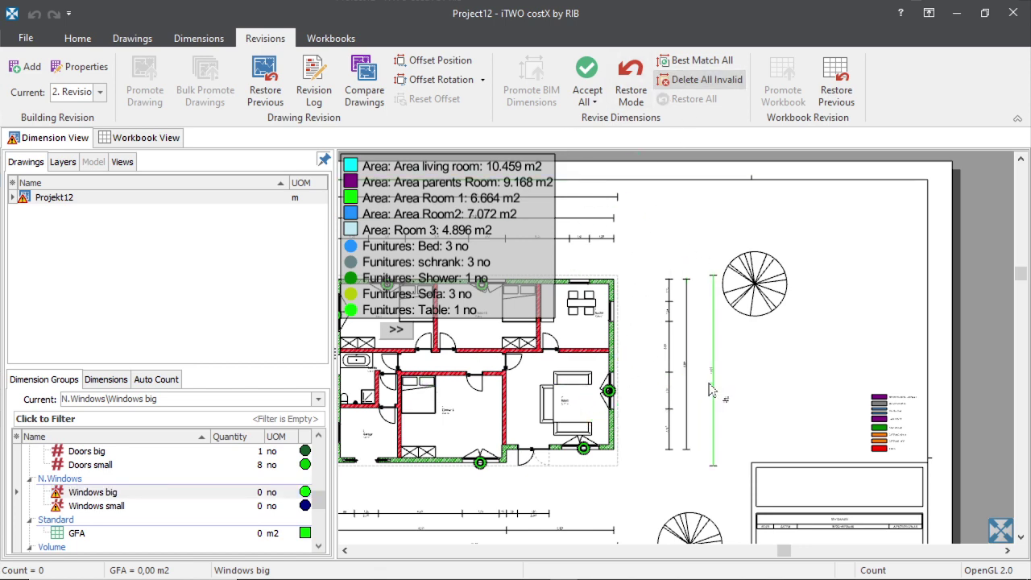
scroll(710, 389, "down", 3)
scroll(654, 379, "up", 2)
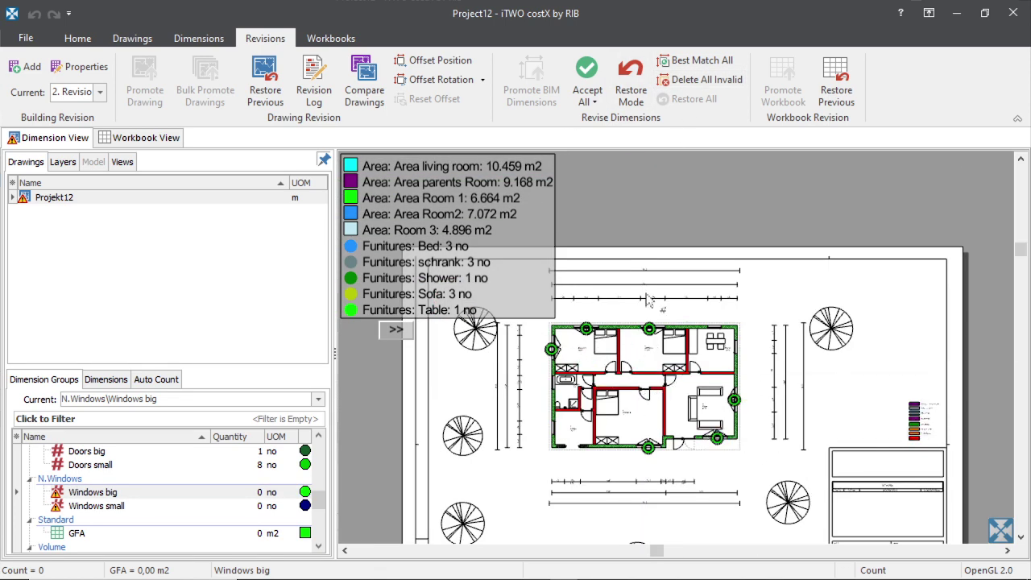
left_click(108, 507)
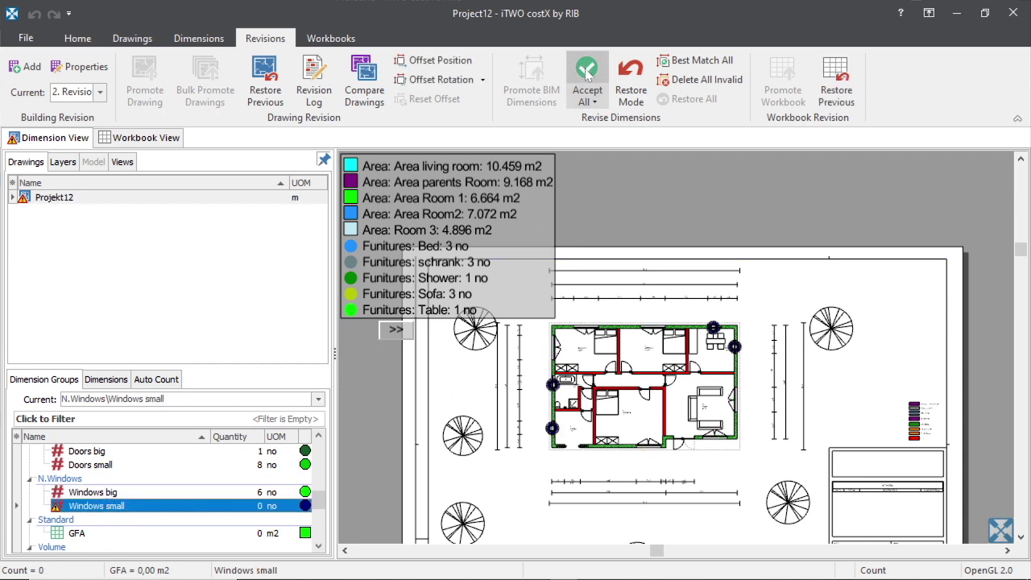
scroll(211, 516, "down", 1)
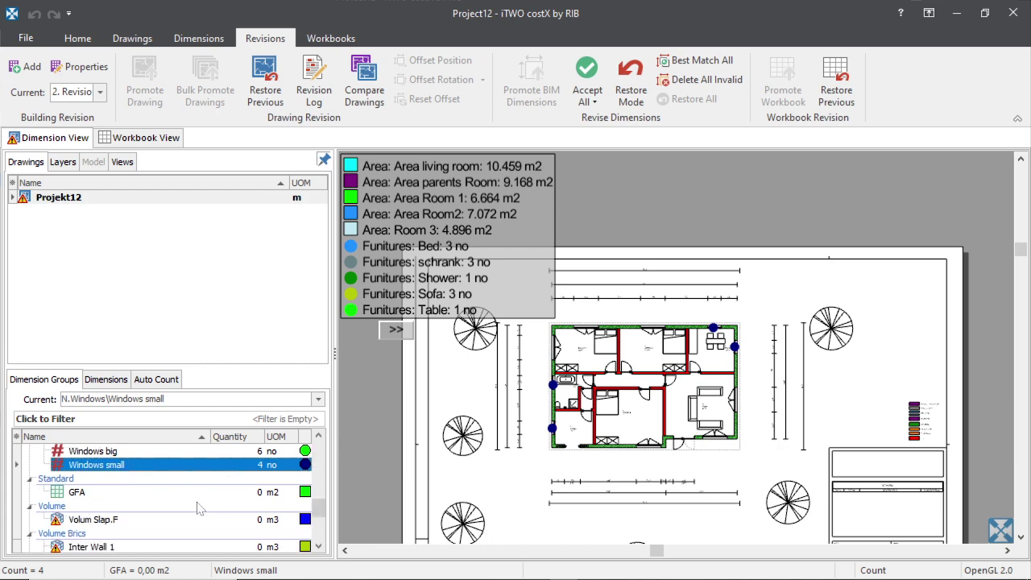
- Check the GFA group in the Standard category and accept all dimensions of the Volum Slap.F group in the Volume category
left_click(81, 492)
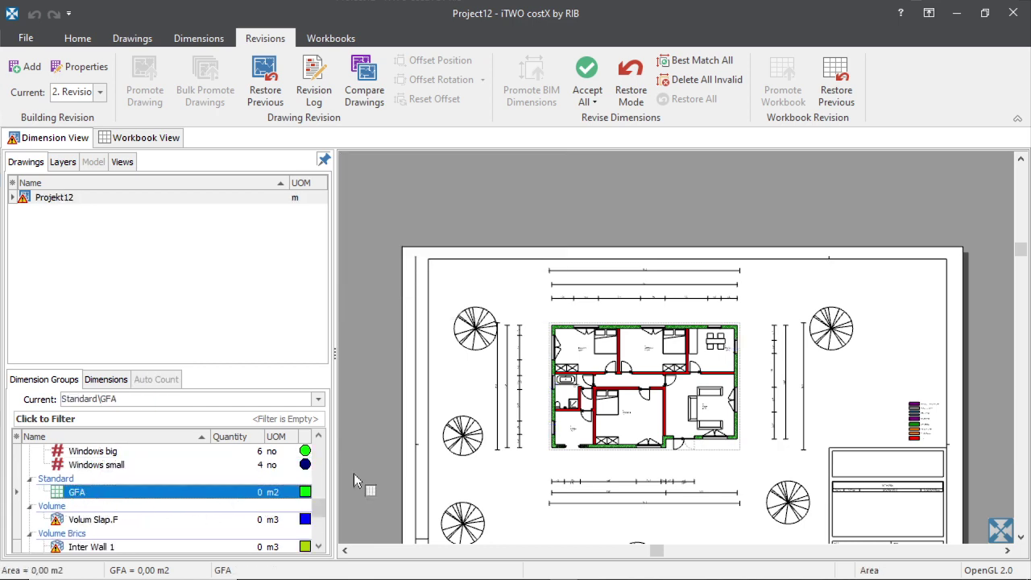
scroll(614, 405, "up", 3)
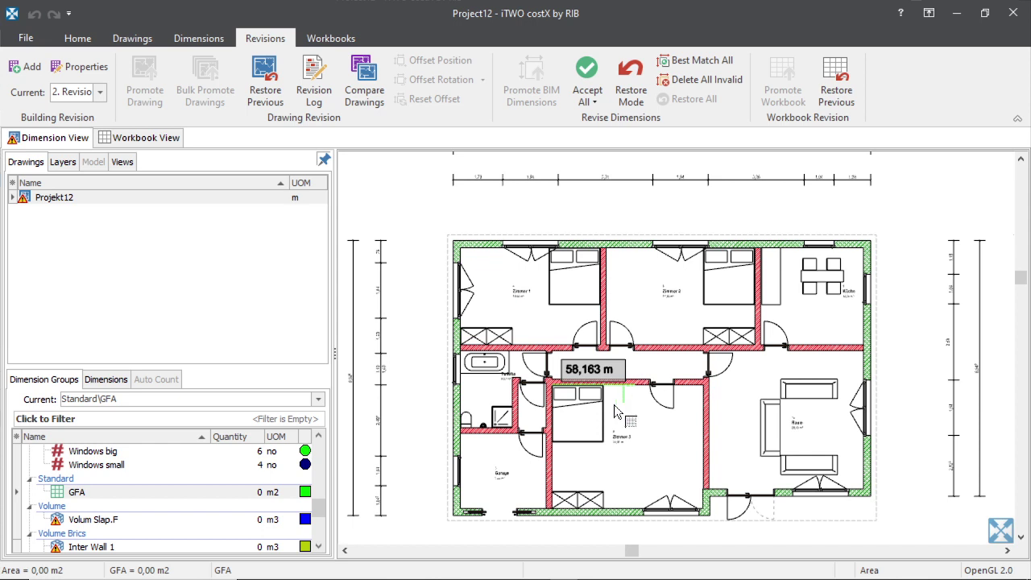
left_click(97, 493)
left_click(90, 520)
mouse_move(799, 273)
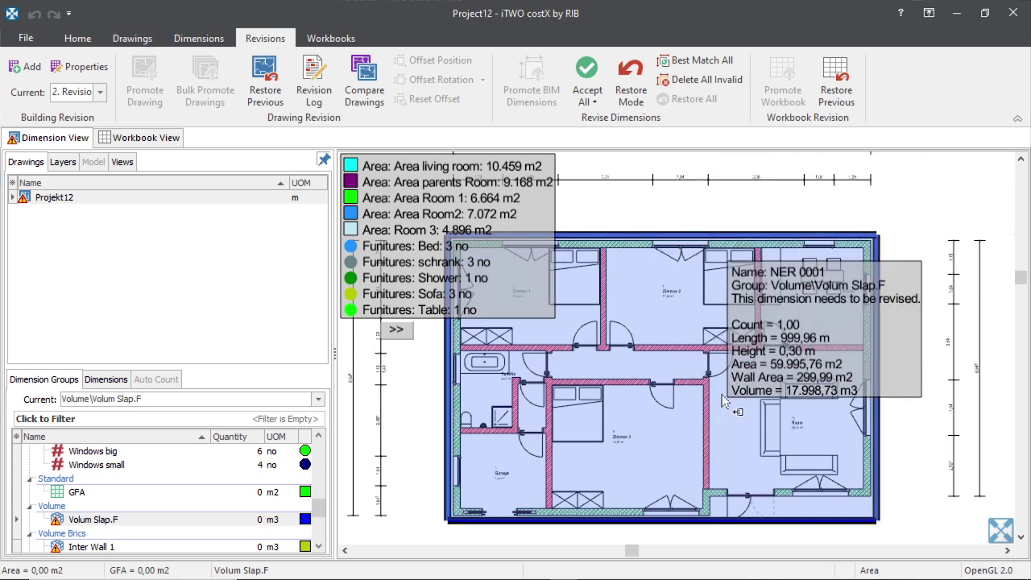
left_click(519, 324)
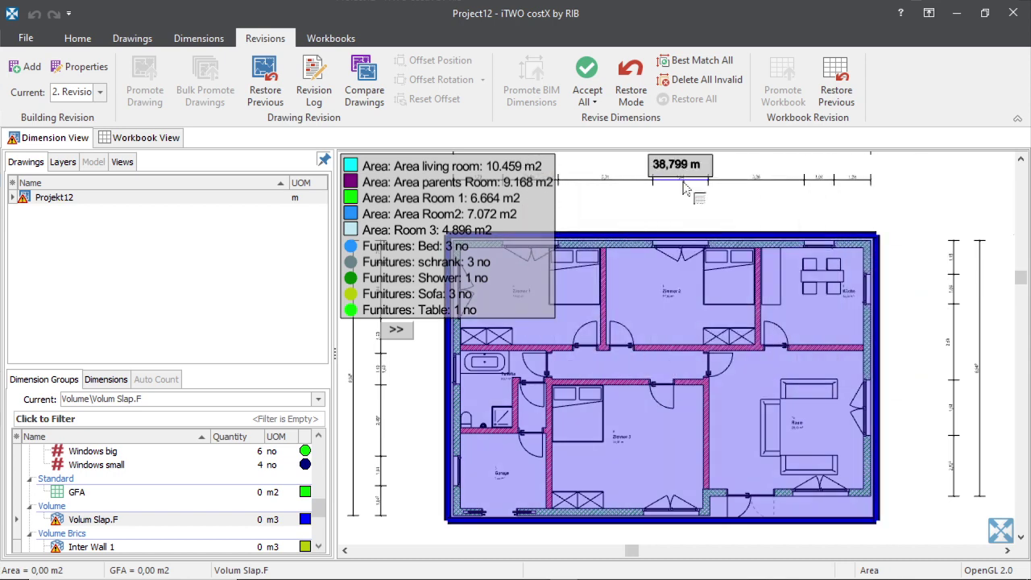
left_click(589, 80)
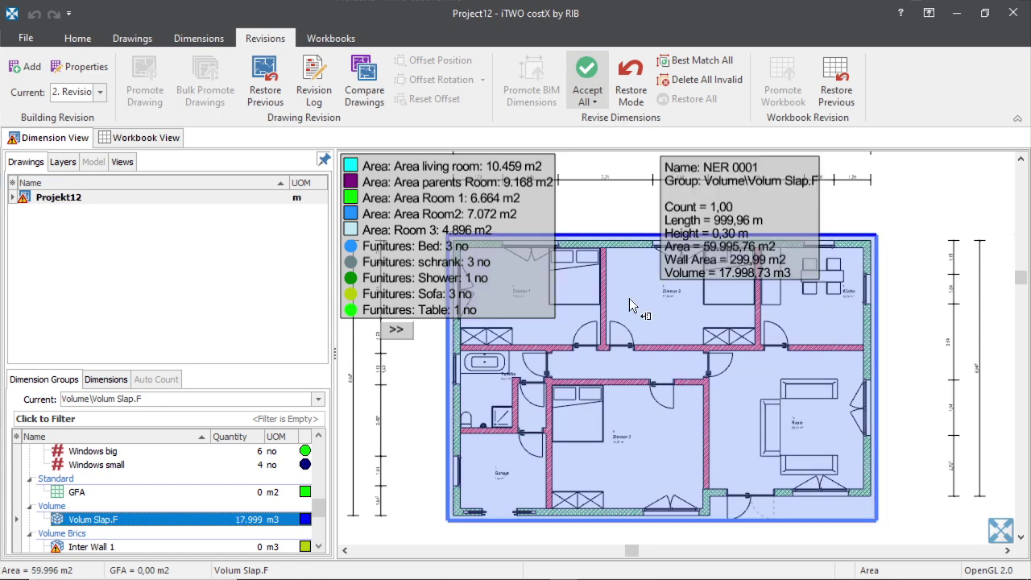
- Accept all dimensions of the Inter Wall 1 group in the Volume Brics category
scroll(201, 522, "down", 2)
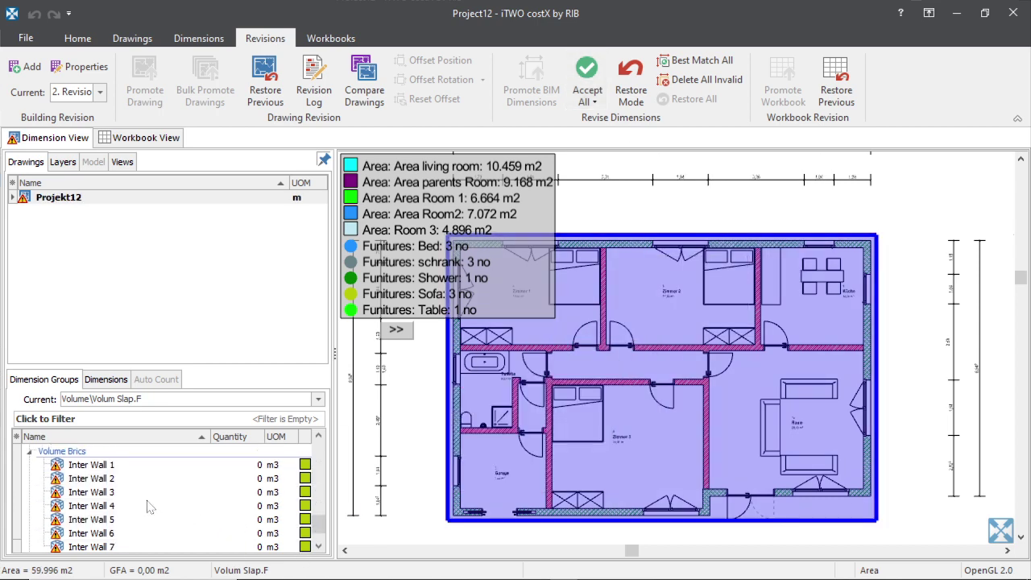
scroll(149, 506, "up", 1)
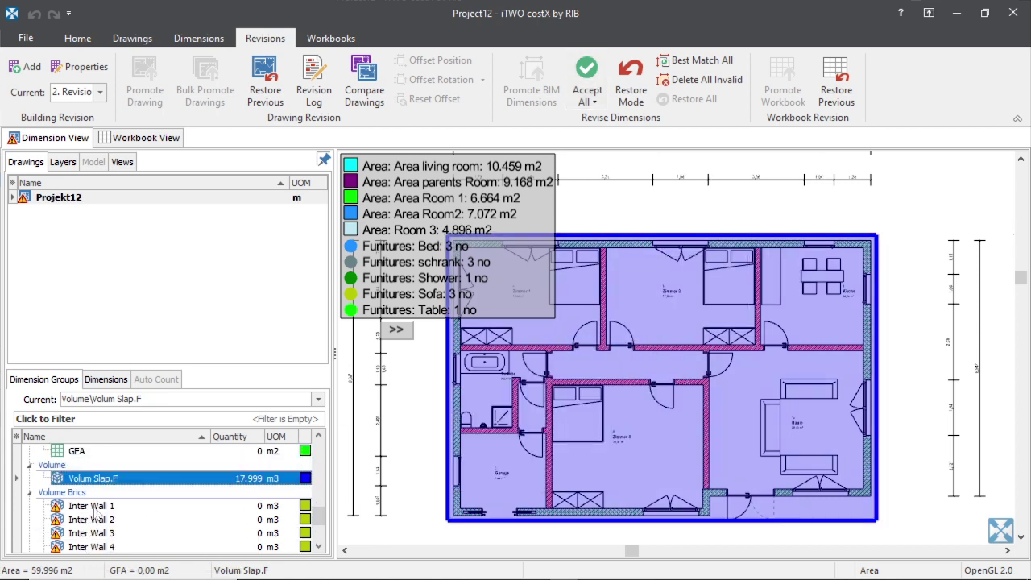
left_click(91, 506)
scroll(137, 520, "down", 1)
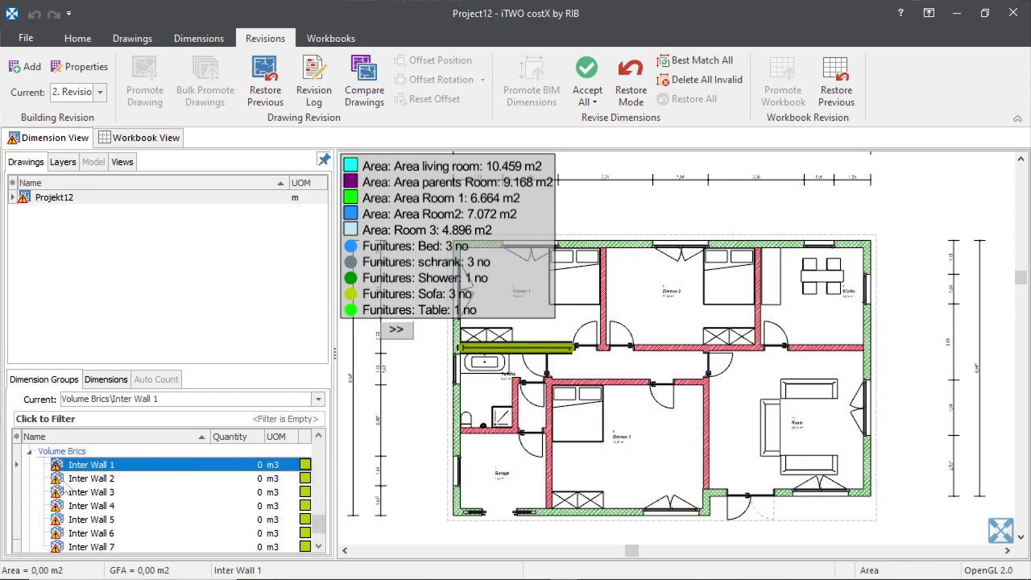
scroll(76, 490, "up", 1)
scroll(113, 506, "down", 1)
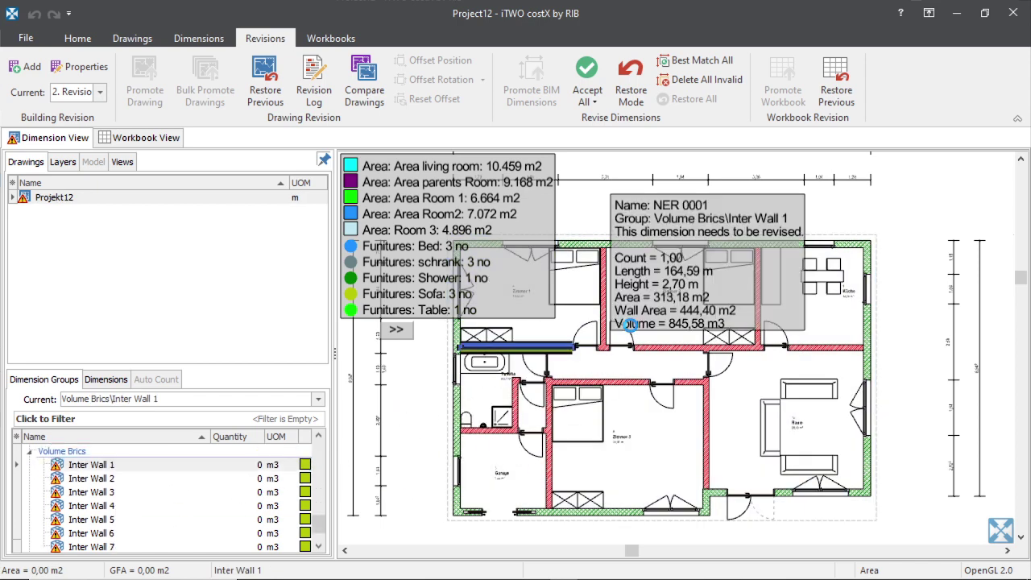
- Accept all dimensions of the Inter Wall 2 and Inter Wall 3 groups in the Volume Brics category
left_click(93, 478)
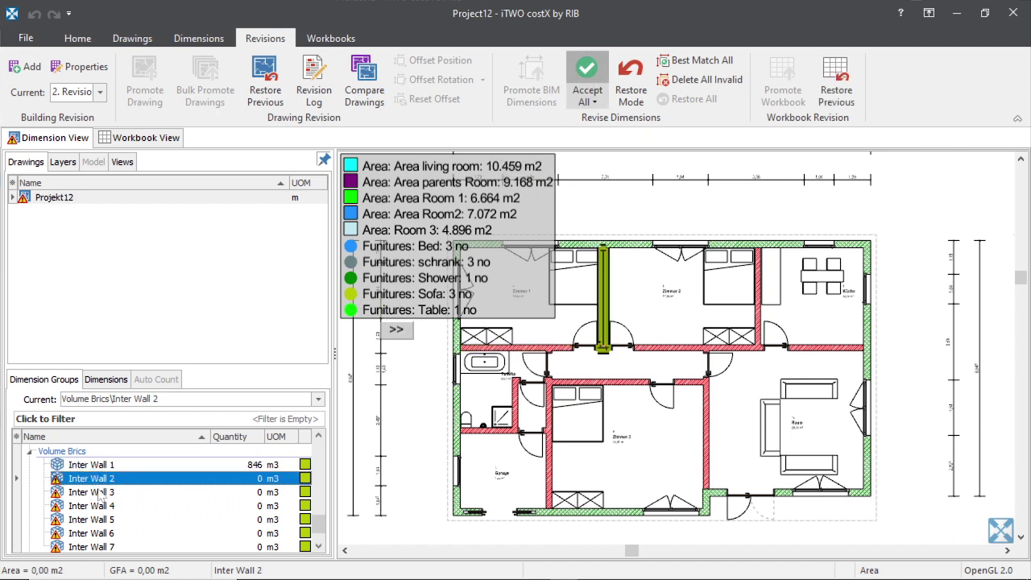
left_click(588, 84)
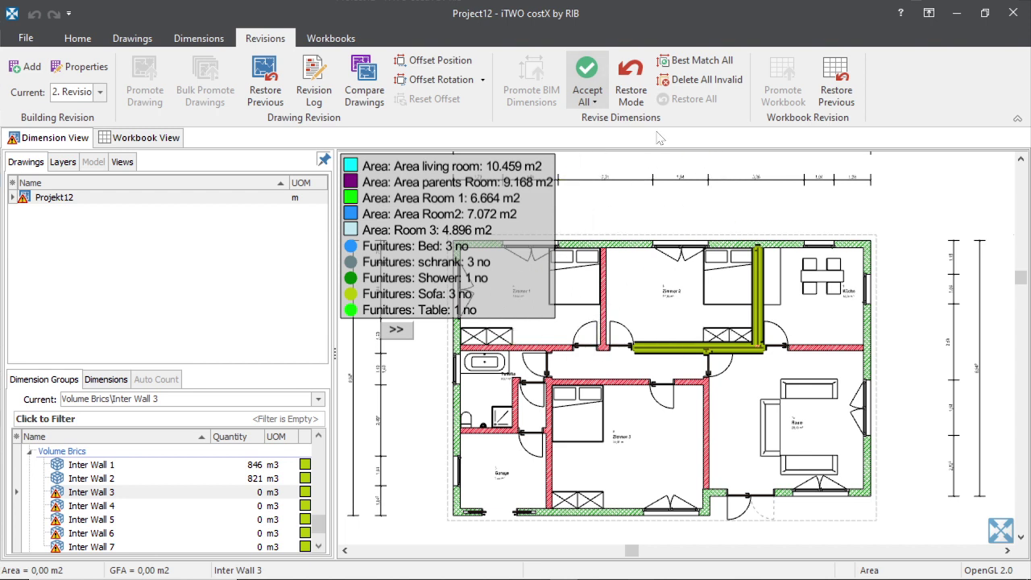
scroll(147, 533, "down", 1)
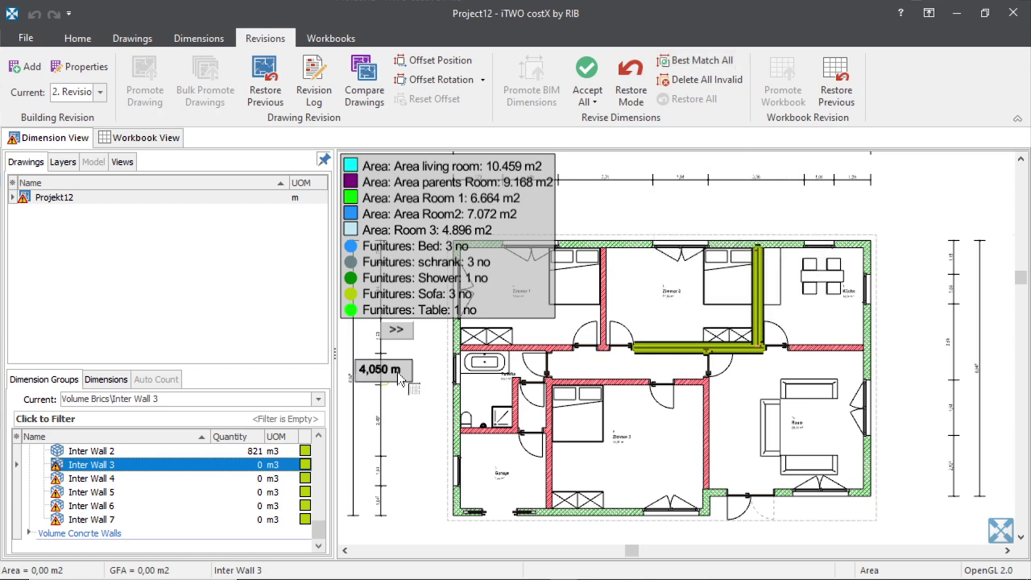
left_click(690, 64)
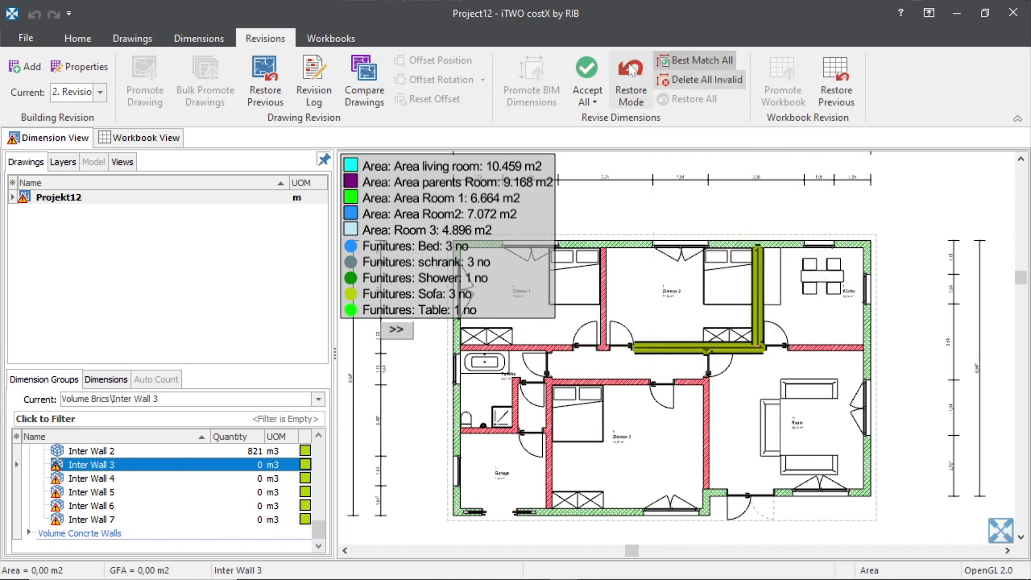
left_click(586, 80)
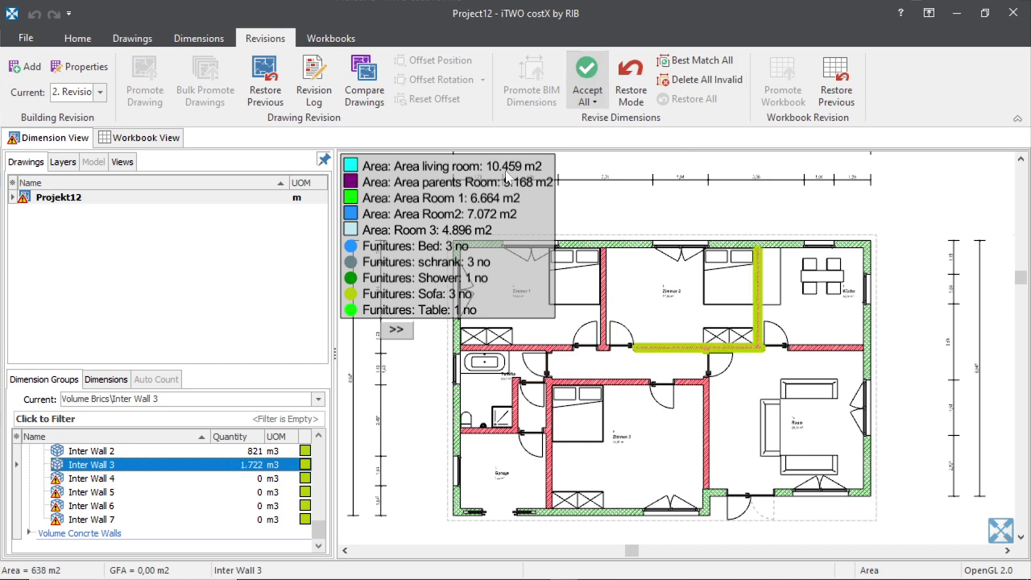
- Accept all dimensions of the Inter Wall 4 and Inter Wall 5 groups in the Volume Brics category
left_click(87, 479)
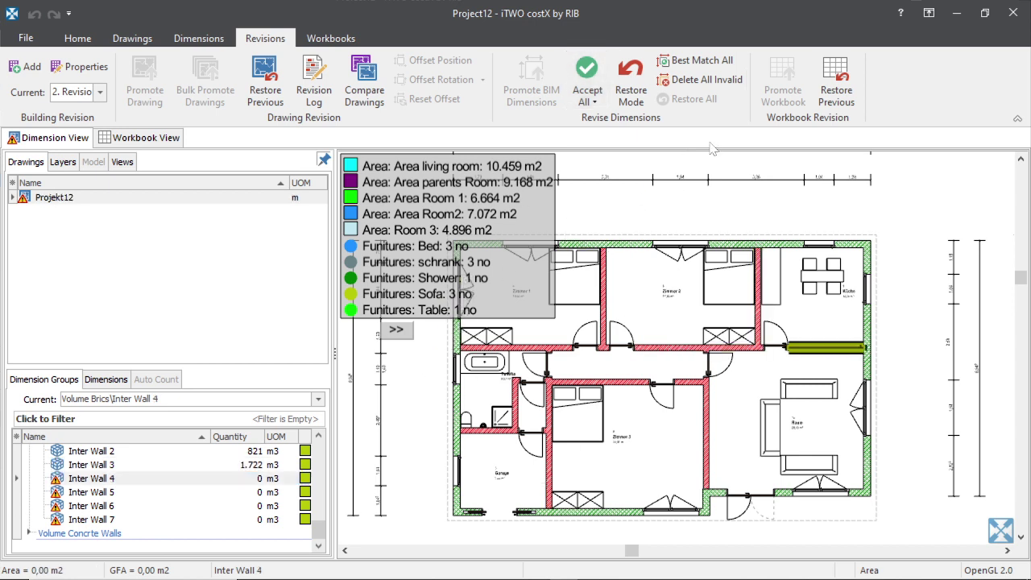
left_click(586, 81)
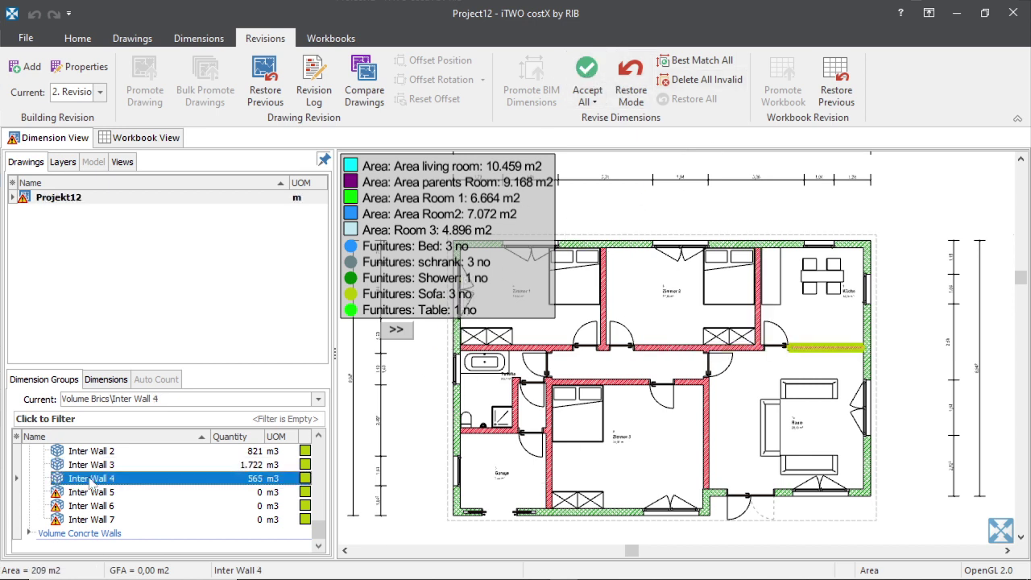
left_click(89, 492)
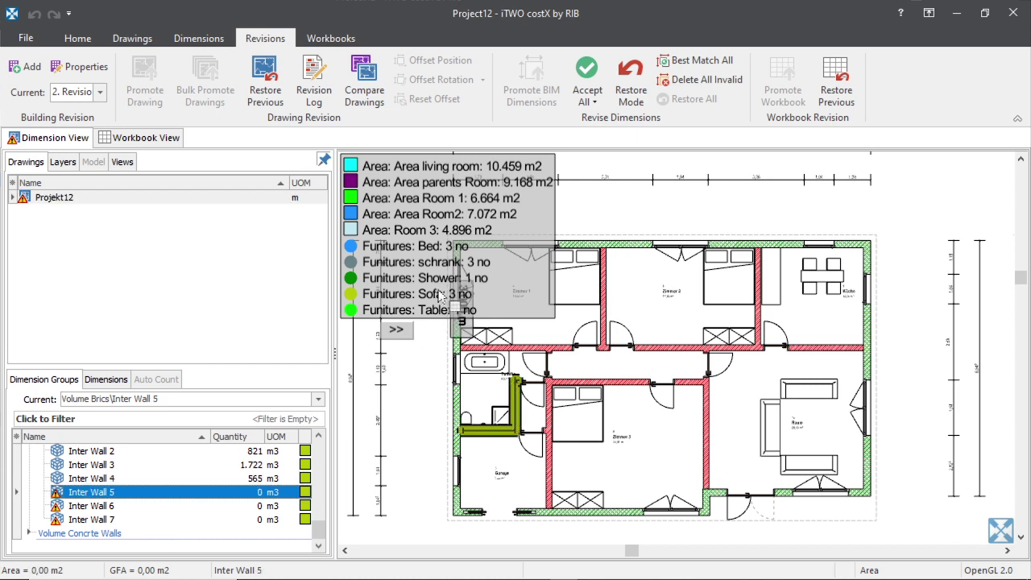
left_click(586, 80)
- Try to accept all dimensions of the Inter Wall 6 group and check its outline along the Zimmer 3 walls
left_click(86, 505)
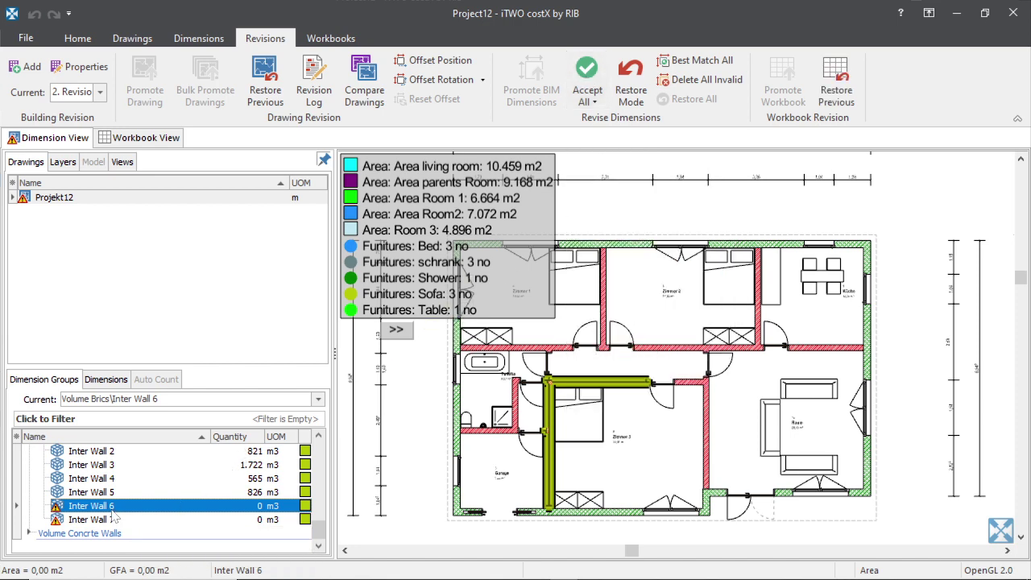
left_click(587, 81)
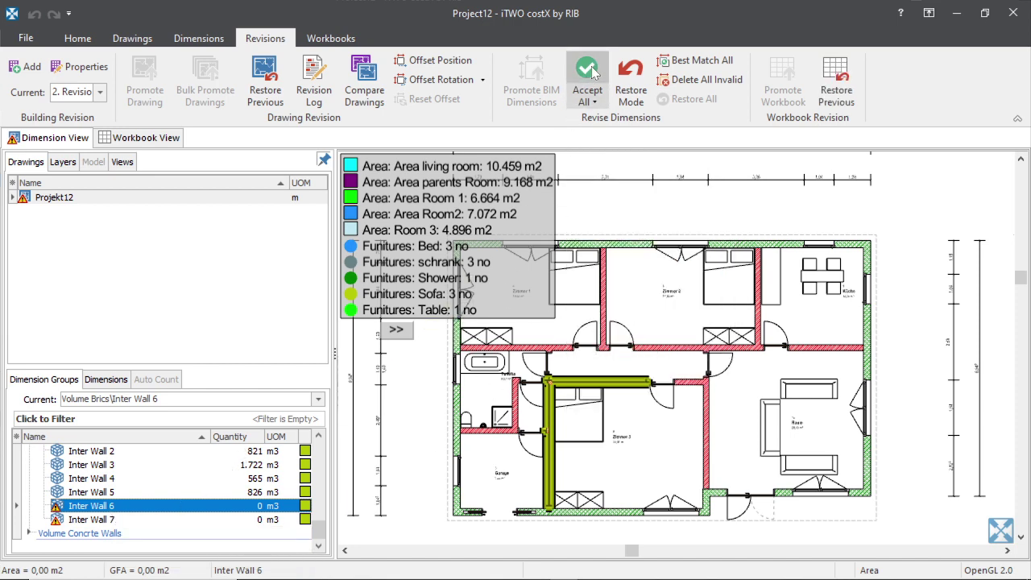
scroll(568, 367, "up", 3)
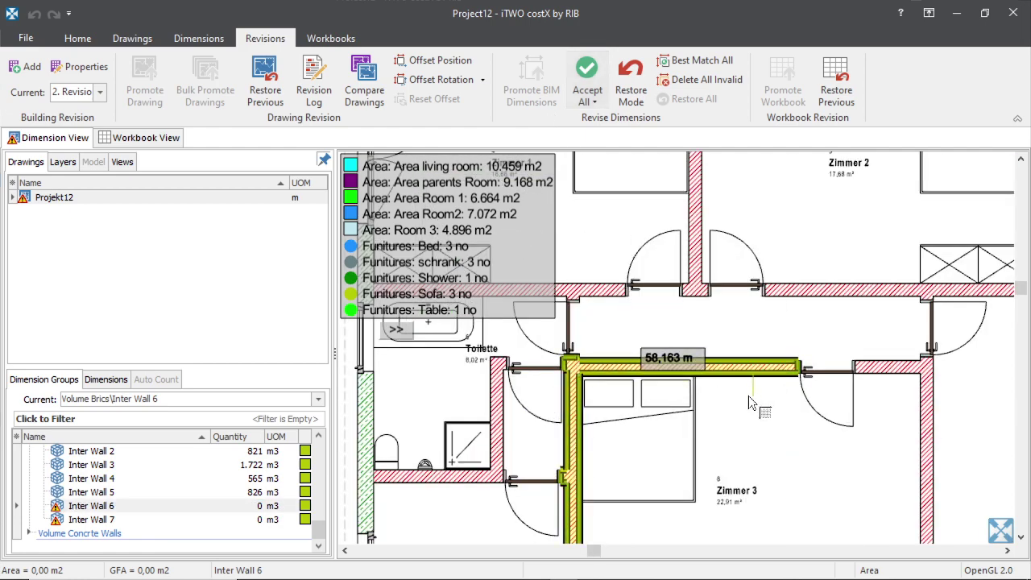
scroll(722, 385, "up", 2)
scroll(590, 405, "down", 2)
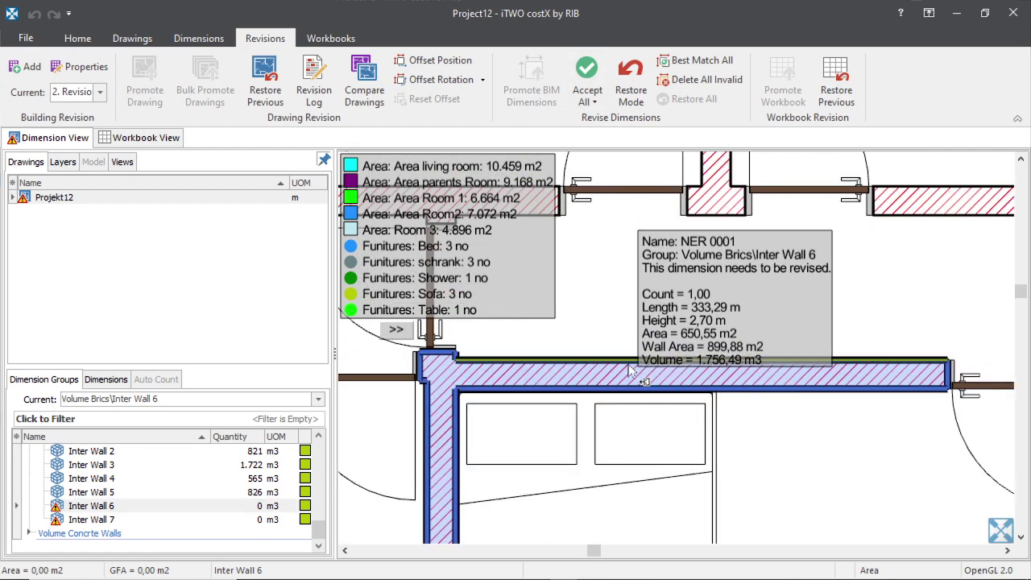
scroll(590, 405, "down", 2)
scroll(566, 416, "up", 5)
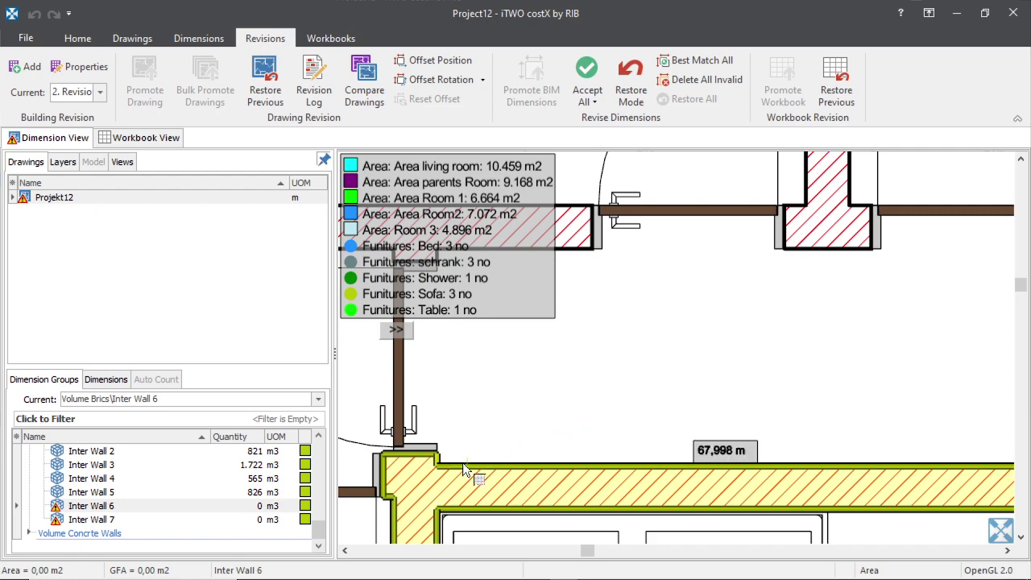
scroll(463, 469, "down", 3)
scroll(493, 459, "up", 4)
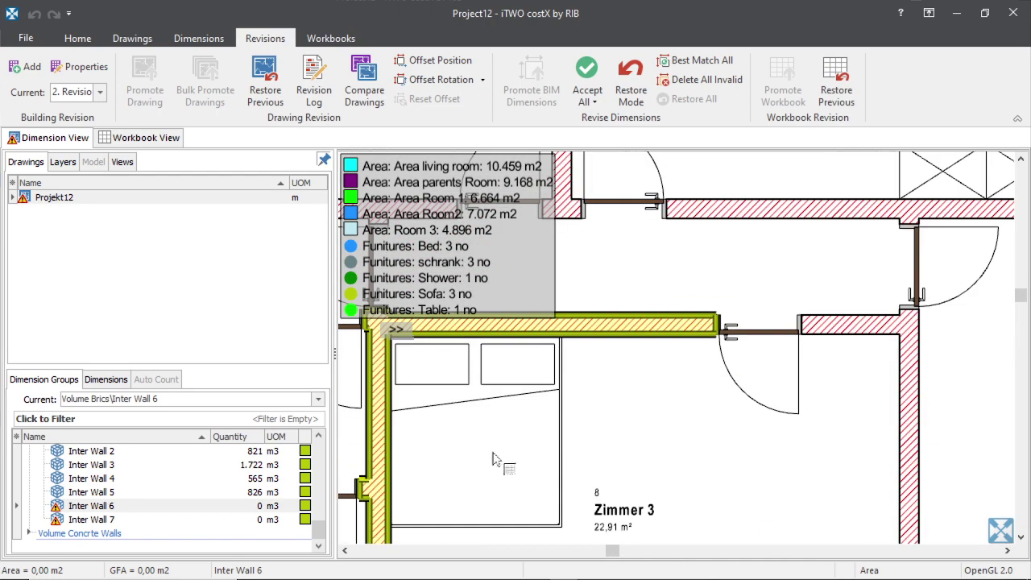
scroll(493, 459, "down", 2)
- Accept all dimensions of the Inter Wall 7 group in the Volume Brics category
left_click(211, 505)
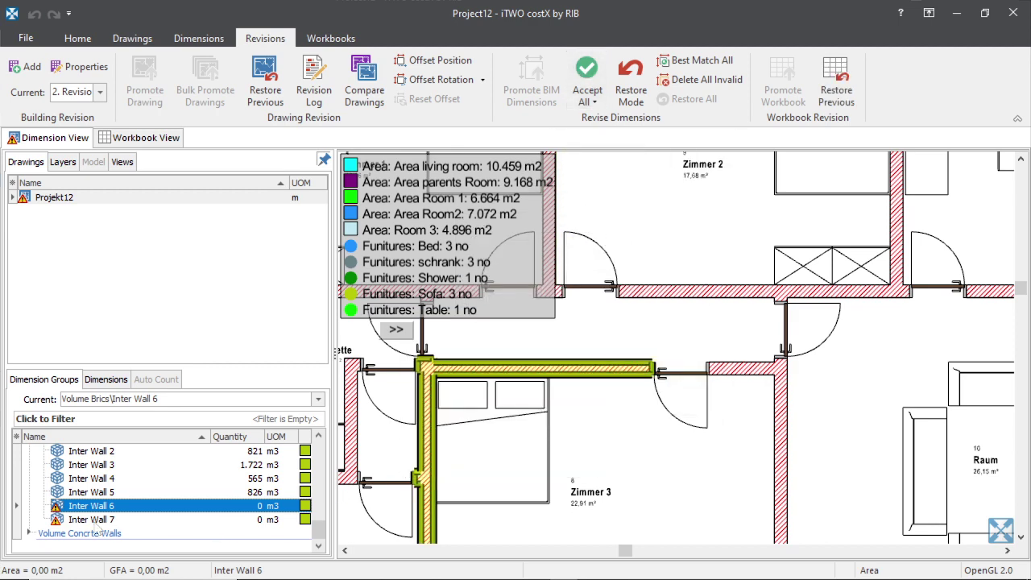
key("Down")
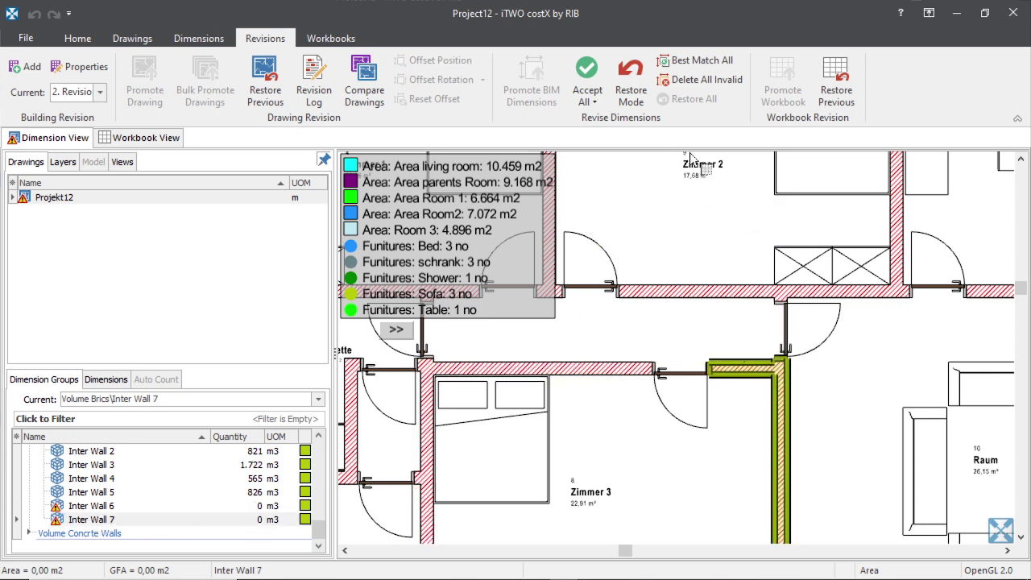
left_click(593, 83)
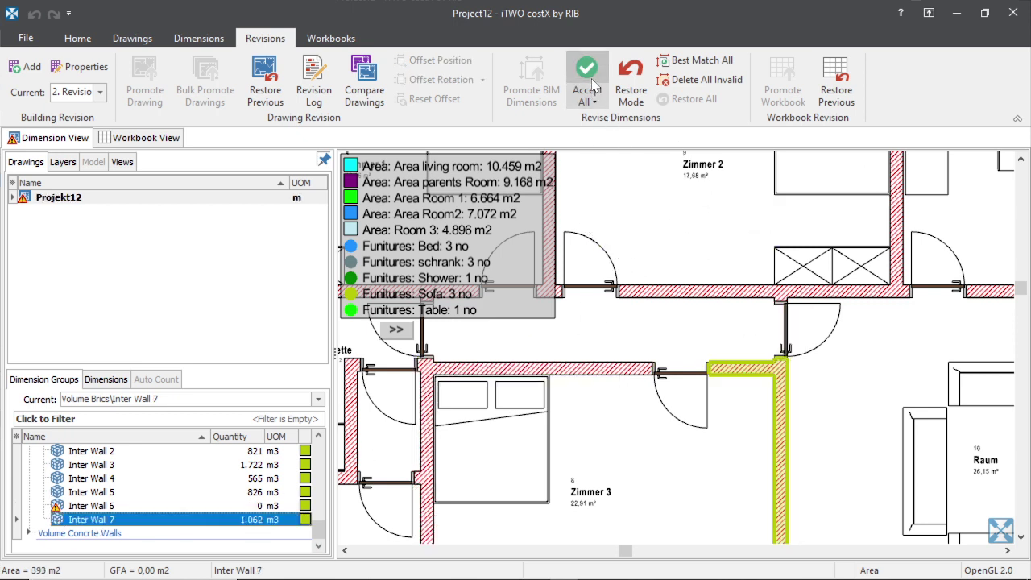
- Examine how the Inter Wall 6 dimension fits the revised wall at the Zimmer 3 door end and the corner near the Toilette
left_click(94, 506)
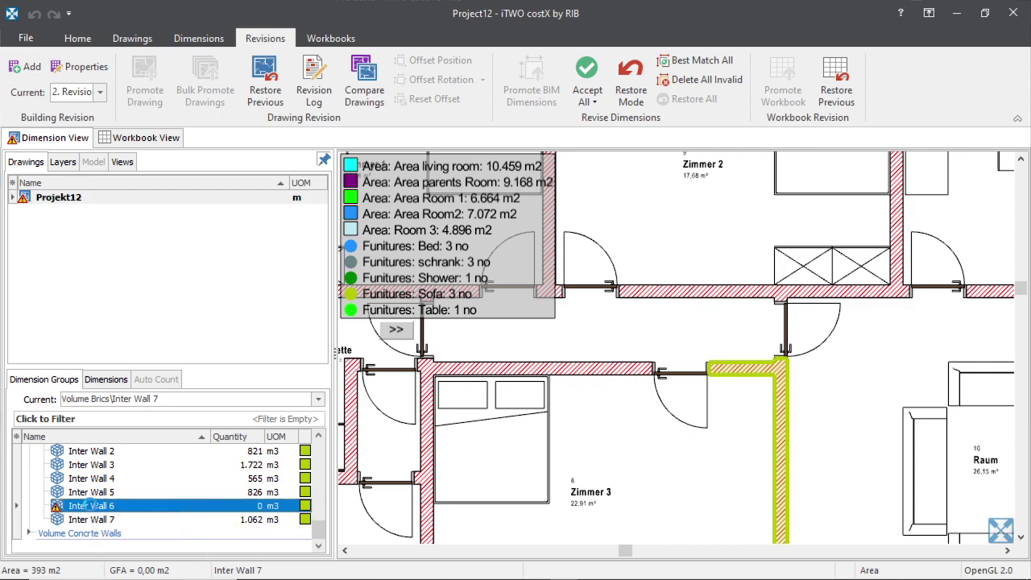
scroll(522, 425, "down", 5)
scroll(521, 425, "up", 3)
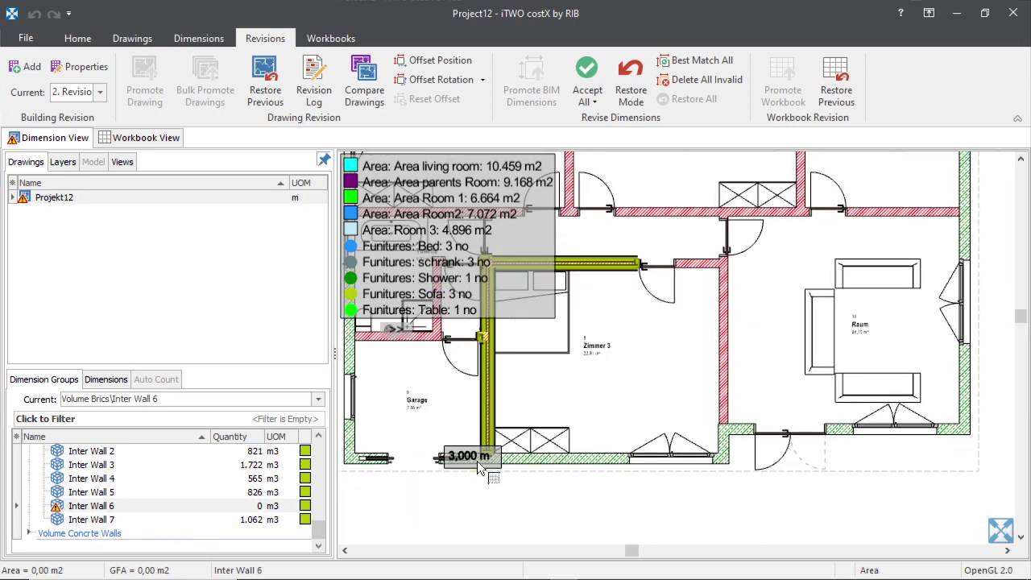
scroll(534, 438, "down", 2)
scroll(596, 362, "down", 3)
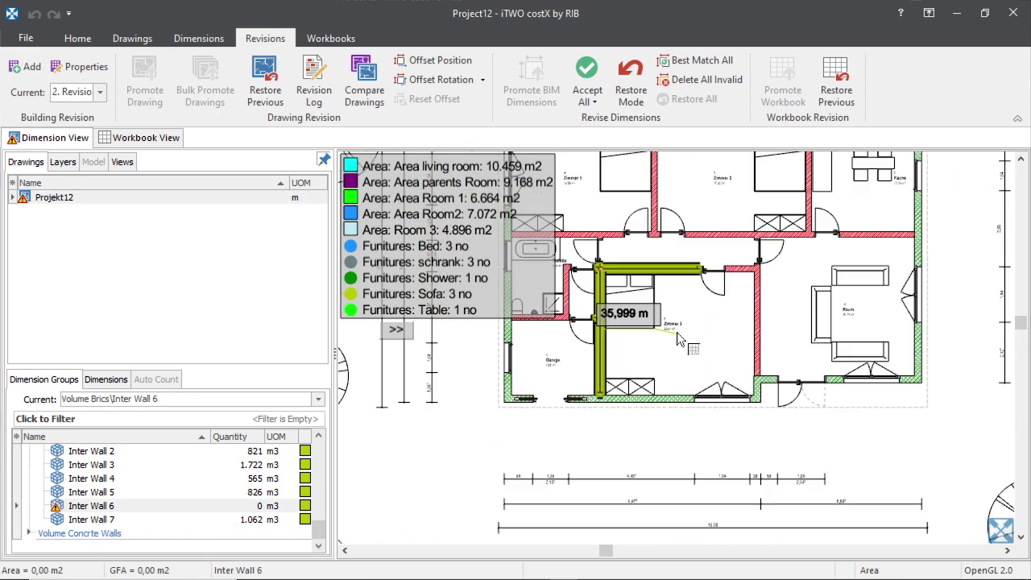
scroll(644, 181, "up", 3)
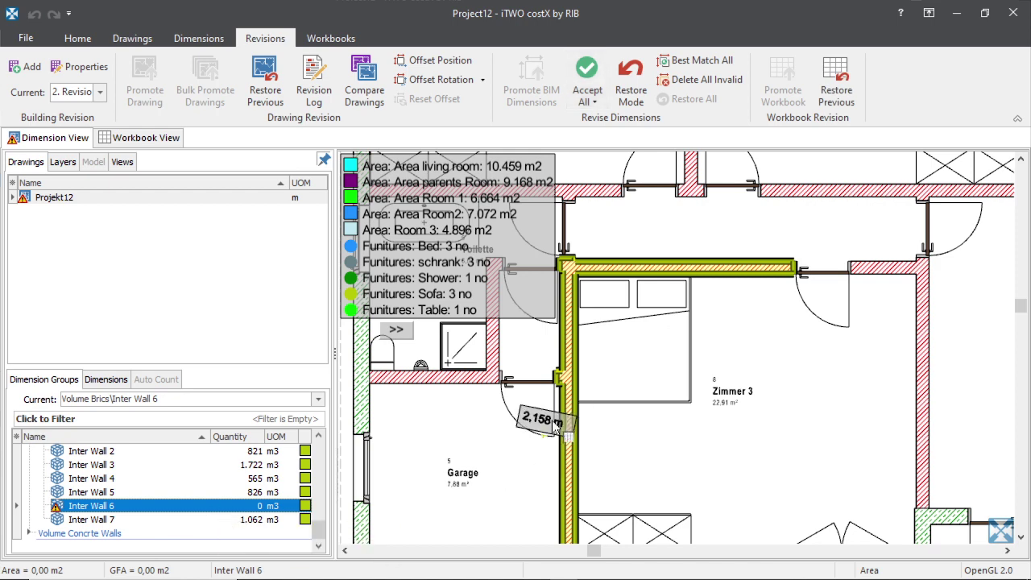
scroll(732, 290, "up", 3)
scroll(741, 310, "up", 5)
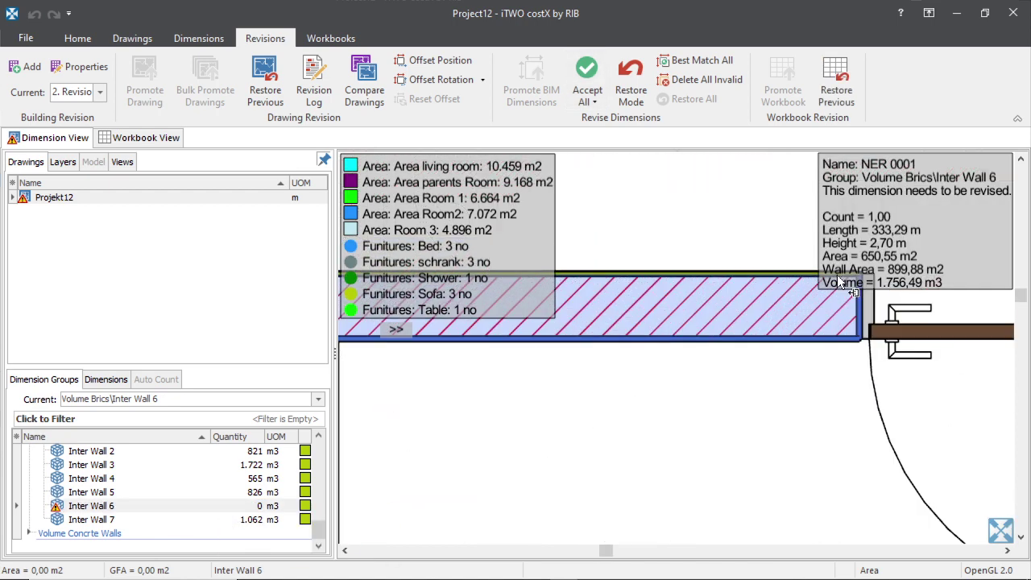
scroll(934, 351, "down", 5)
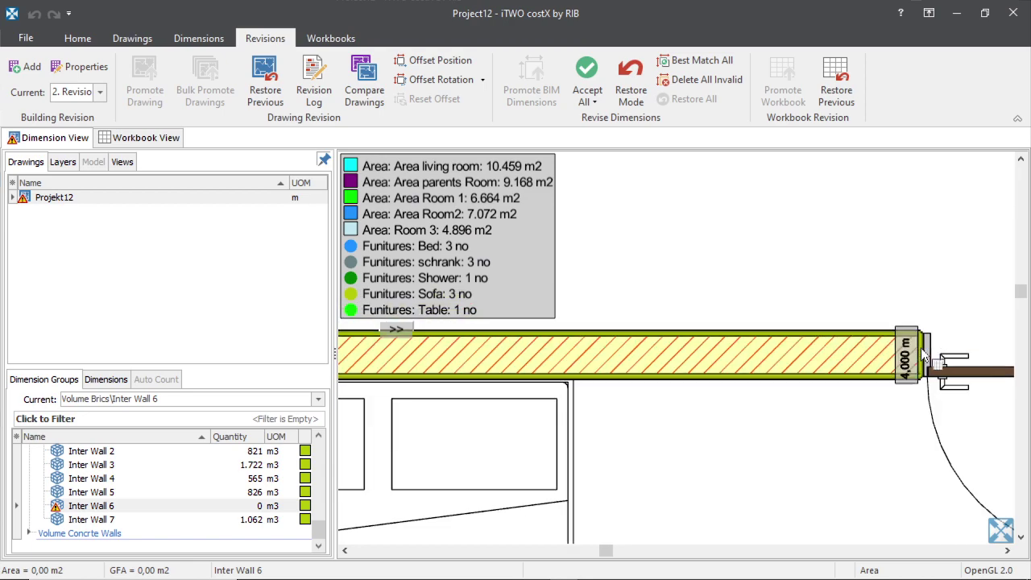
scroll(576, 359, "up", 4)
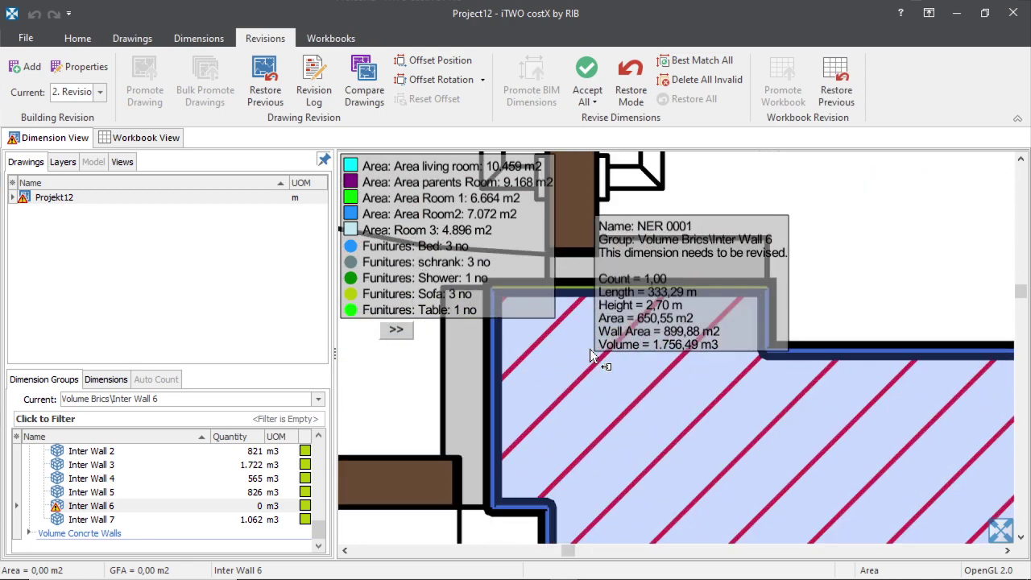
scroll(649, 279, "down", 2)
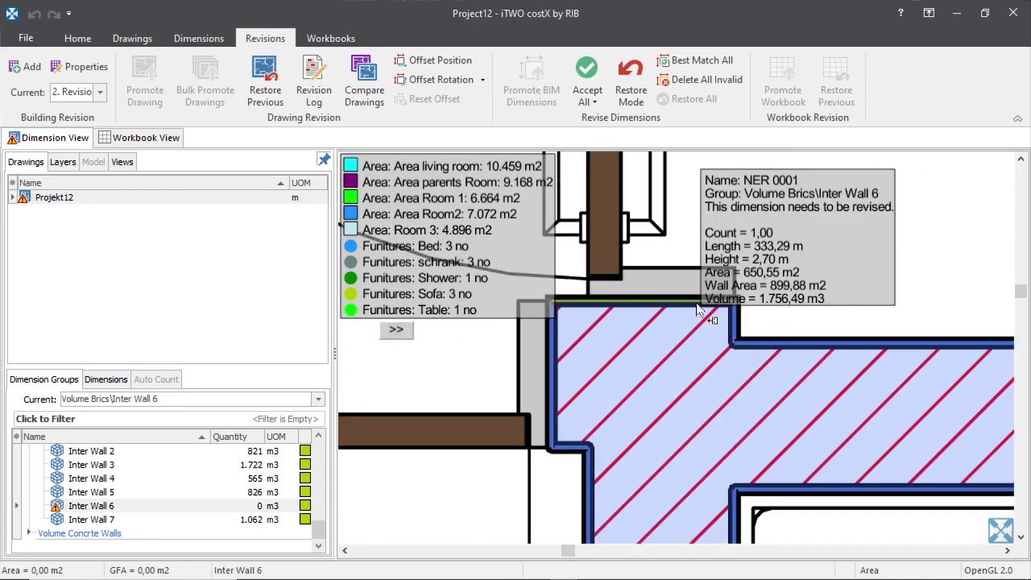
scroll(641, 315, "up", 2)
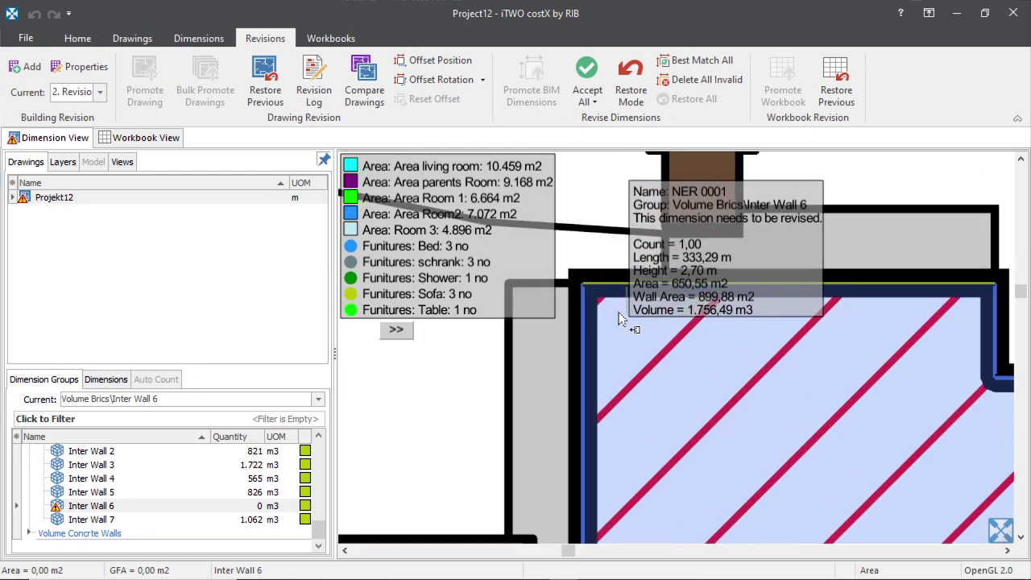
scroll(623, 212, "down", 6)
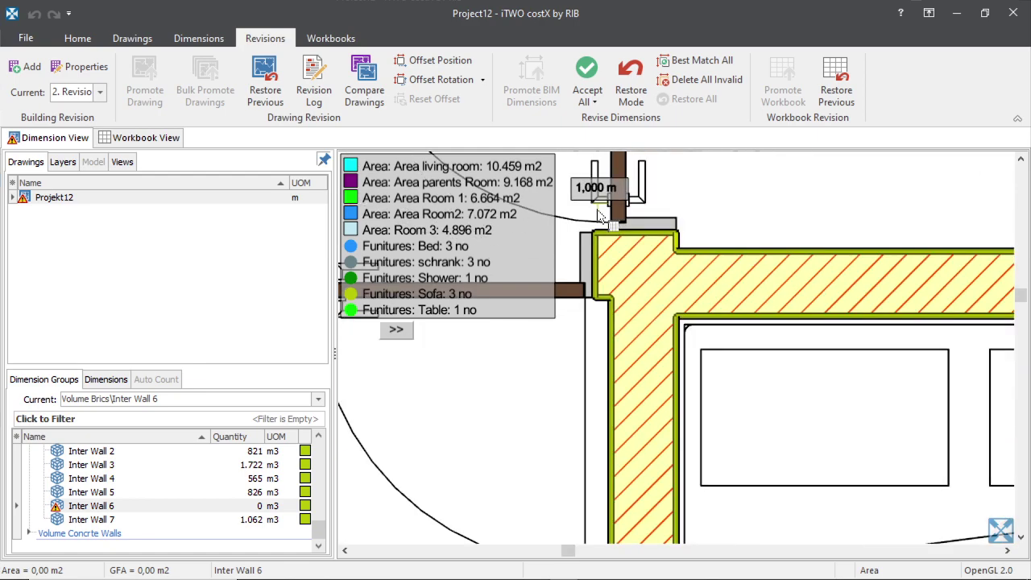
- Examine the Inter Wall 6 dimension between Garage and Zimmer 3 down to the exterior wall, and recheck its door end
scroll(582, 352, "up", 5)
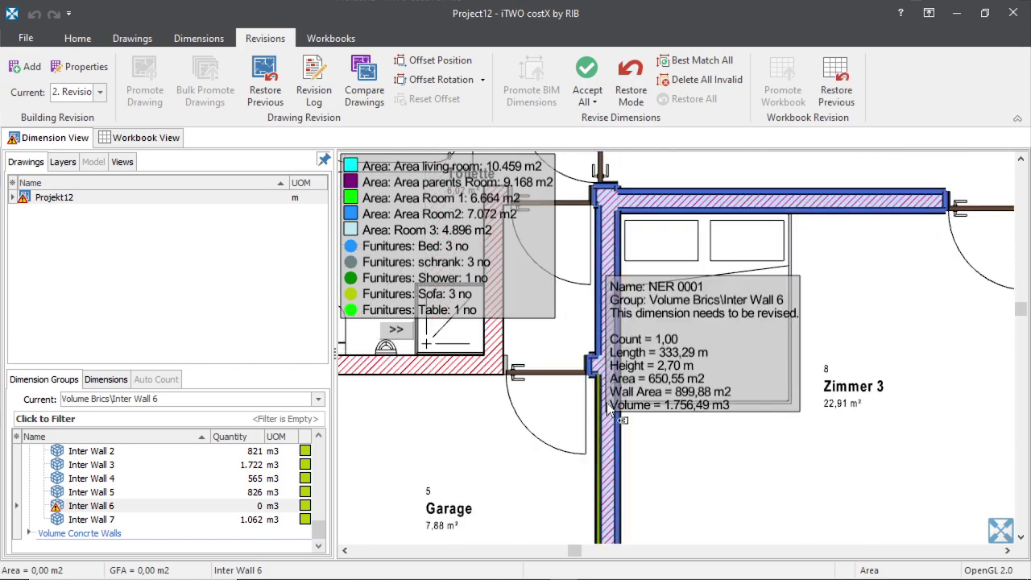
scroll(606, 402, "down", 2)
scroll(685, 529, "up", 5)
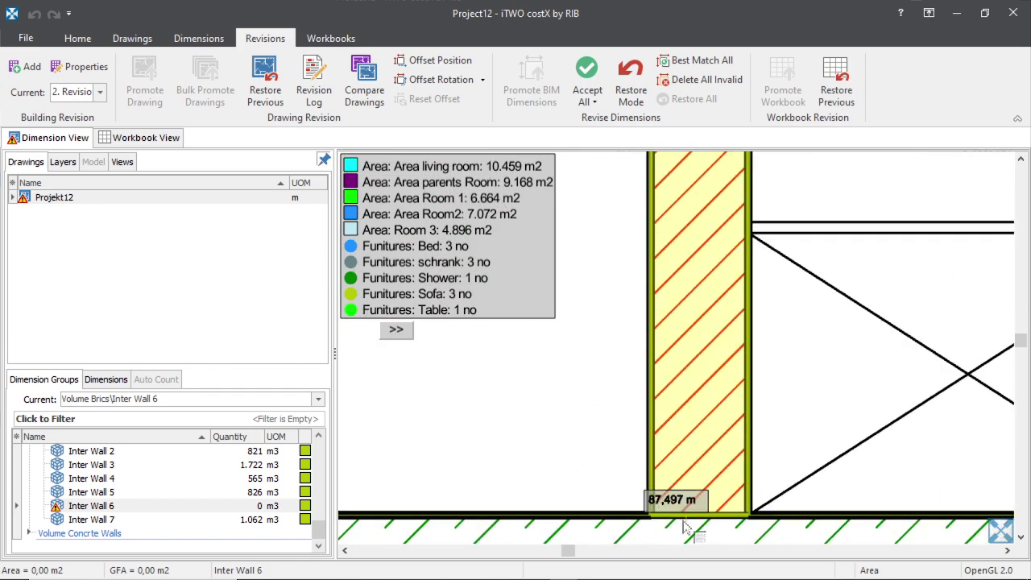
scroll(684, 527, "down", 3)
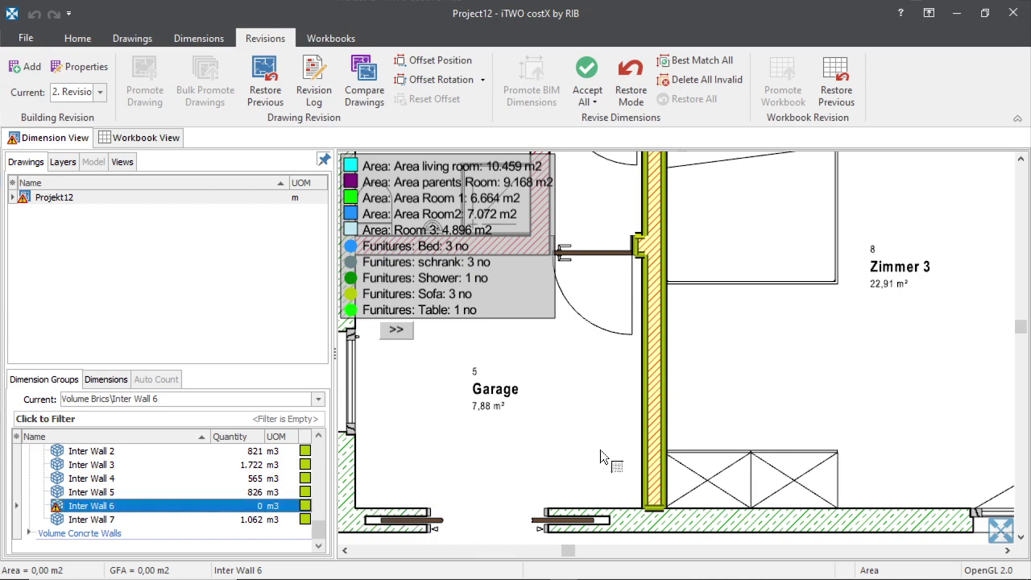
scroll(599, 449, "down", 2)
scroll(805, 300, "up", 6)
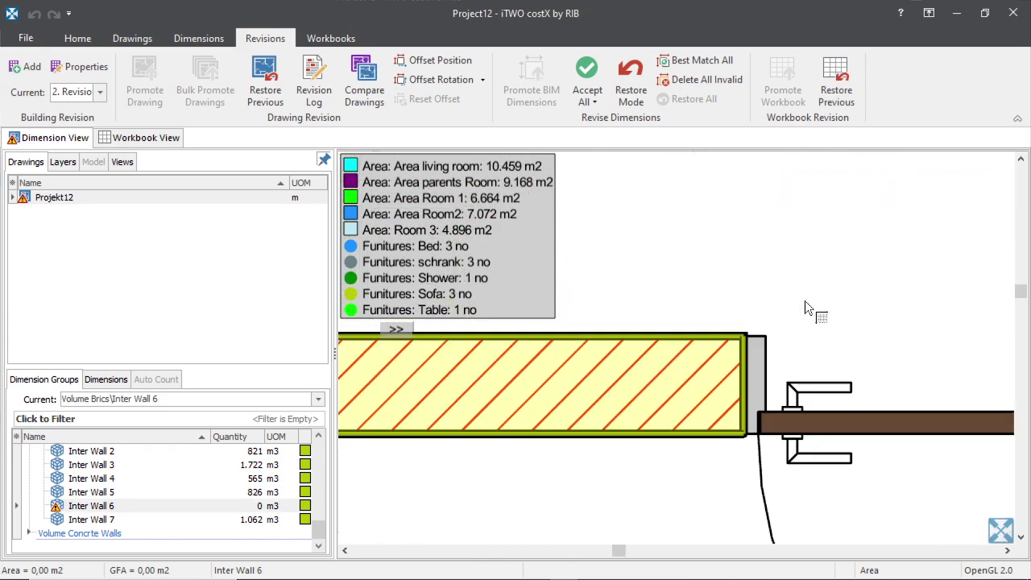
scroll(827, 315, "down", 3)
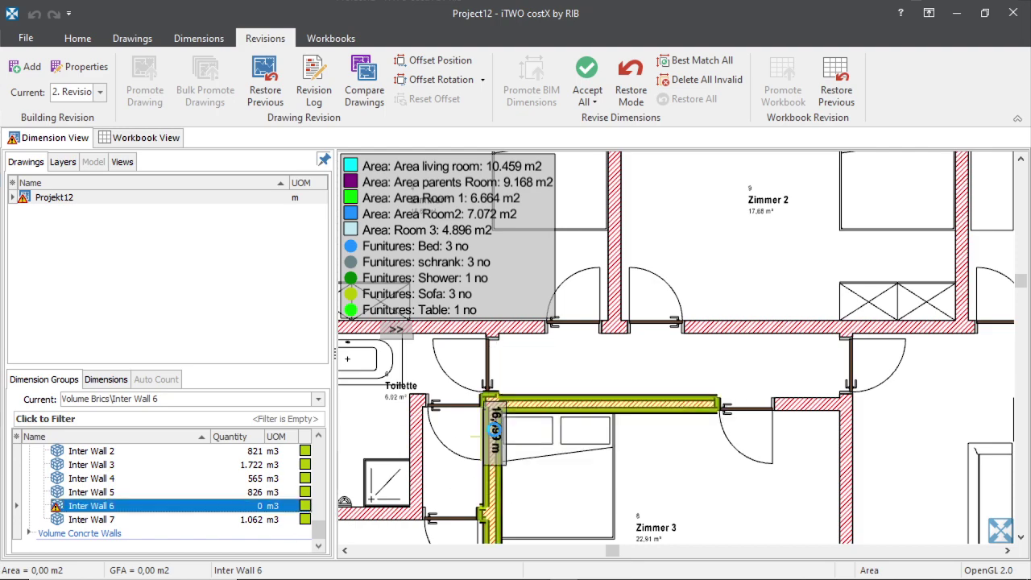
scroll(581, 403, "down", 2)
scroll(581, 402, "up", 3)
scroll(604, 410, "down", 5)
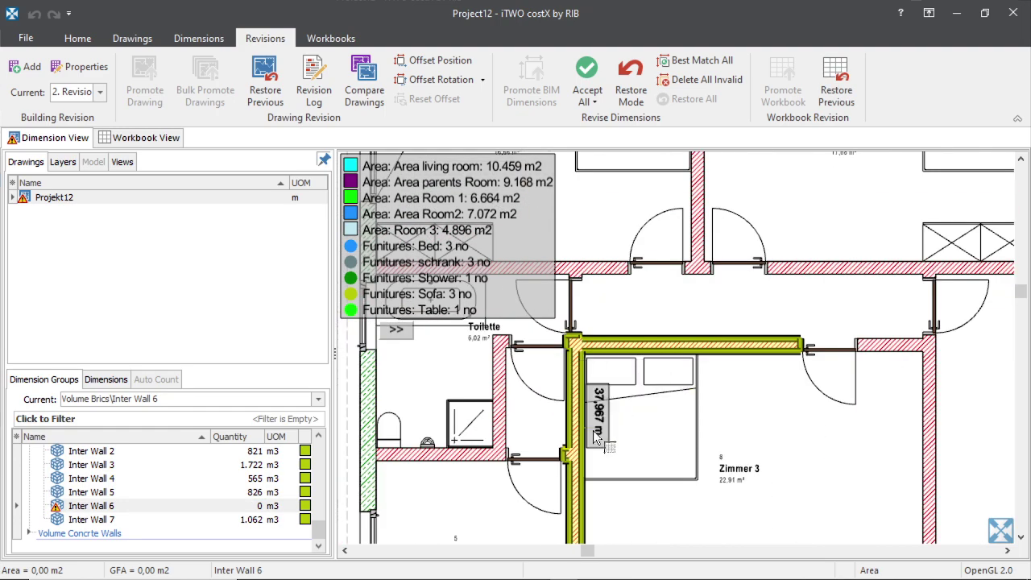
scroll(585, 372, "up", 3)
- Try to accept all manual dimensions and then all dimensions of the Inter Wall 6 group
left_click(91, 506)
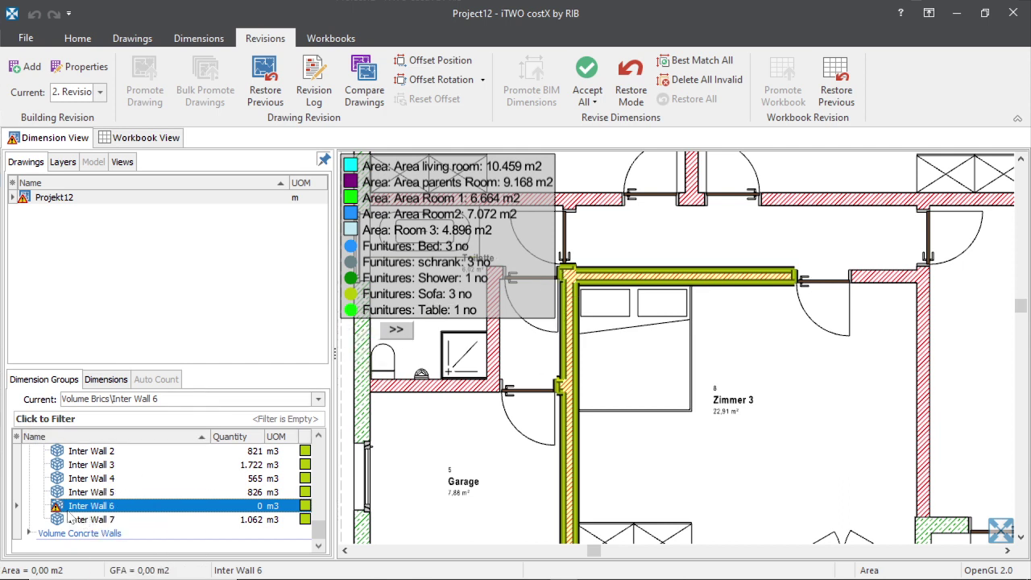
left_click(587, 74)
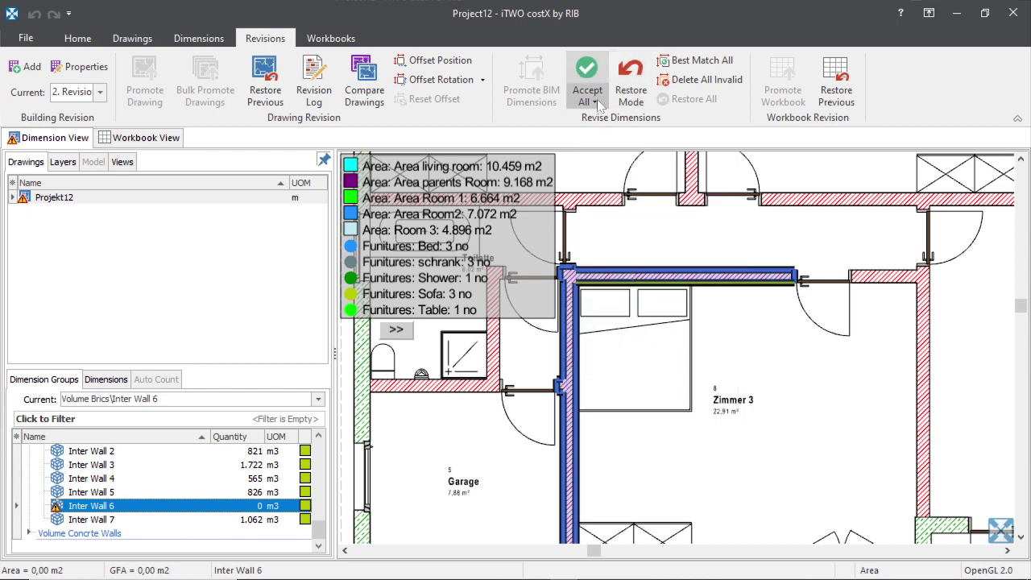
left_click(595, 102)
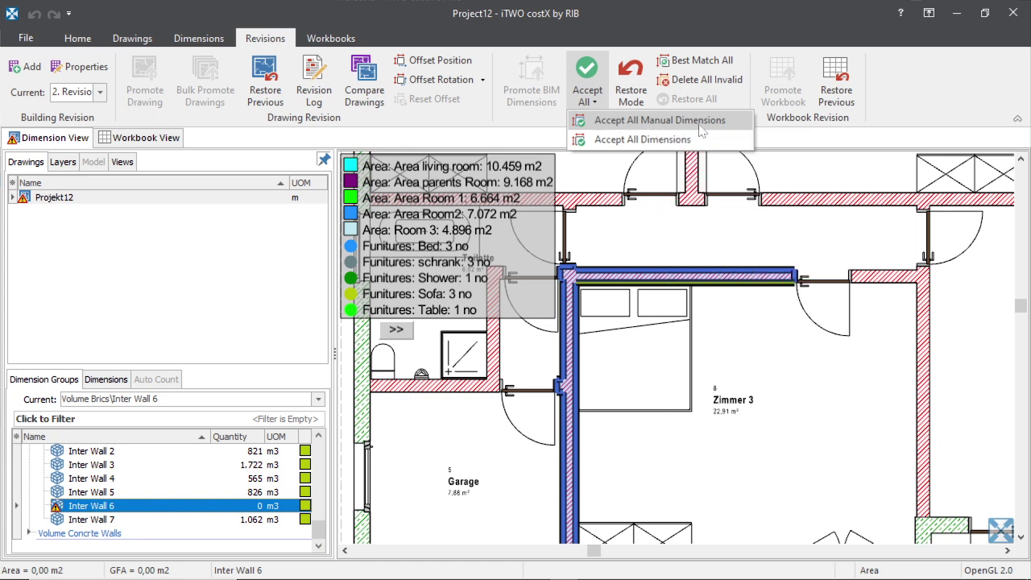
left_click(642, 120)
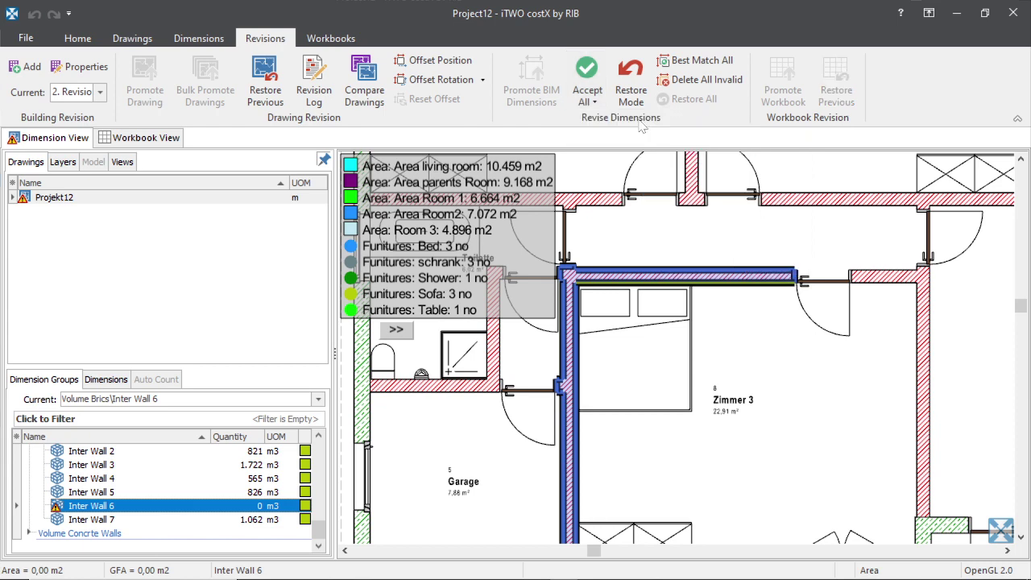
left_click(587, 101)
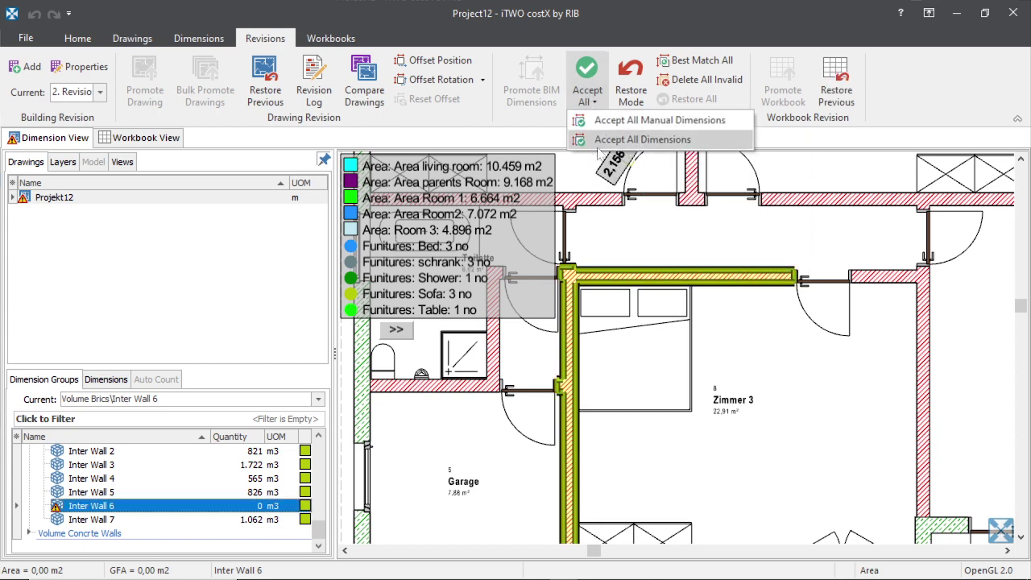
left_click(629, 141)
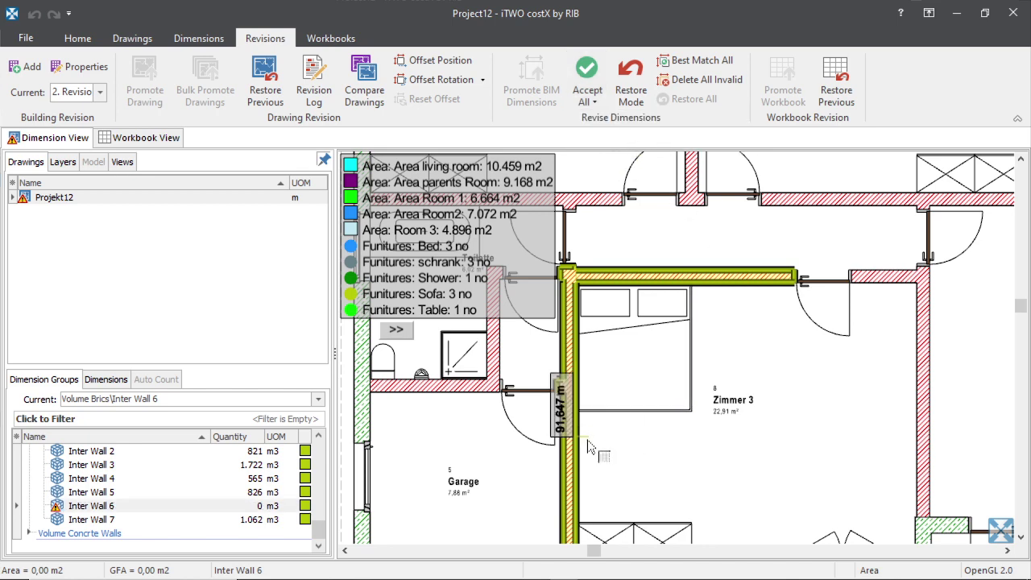
left_click(238, 506)
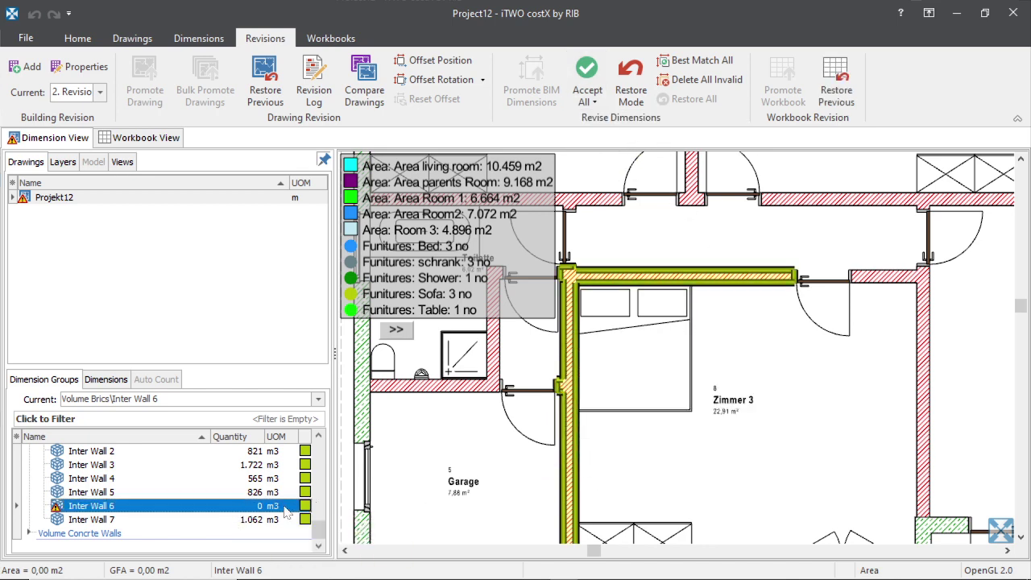
- Start a new Inter Wall 6 area at the wall corner near the Toilette, tracing around the Zimmer 3 door end and back to the inner corner
scroll(777, 278, "up", 5)
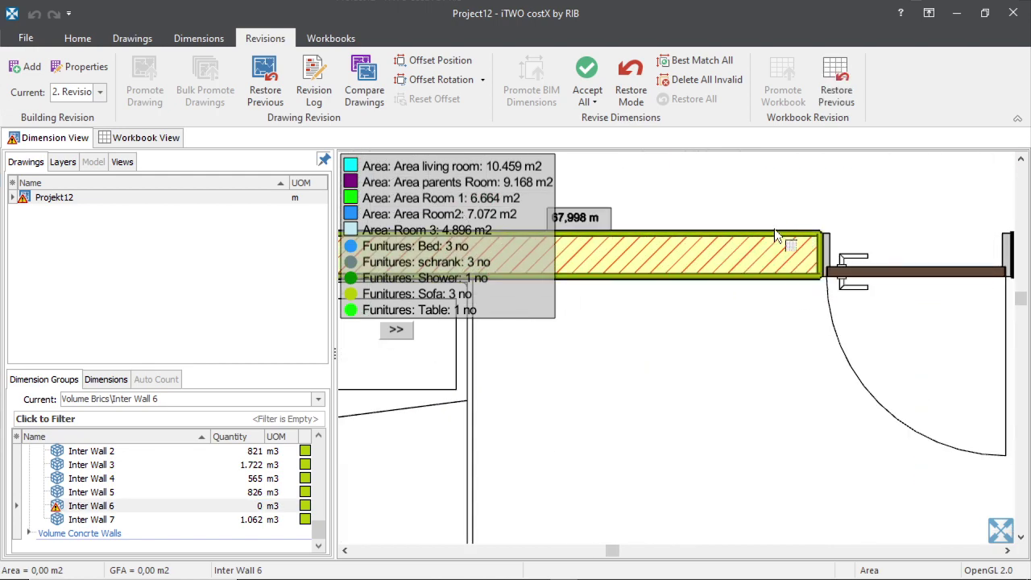
scroll(765, 270, "down", 5)
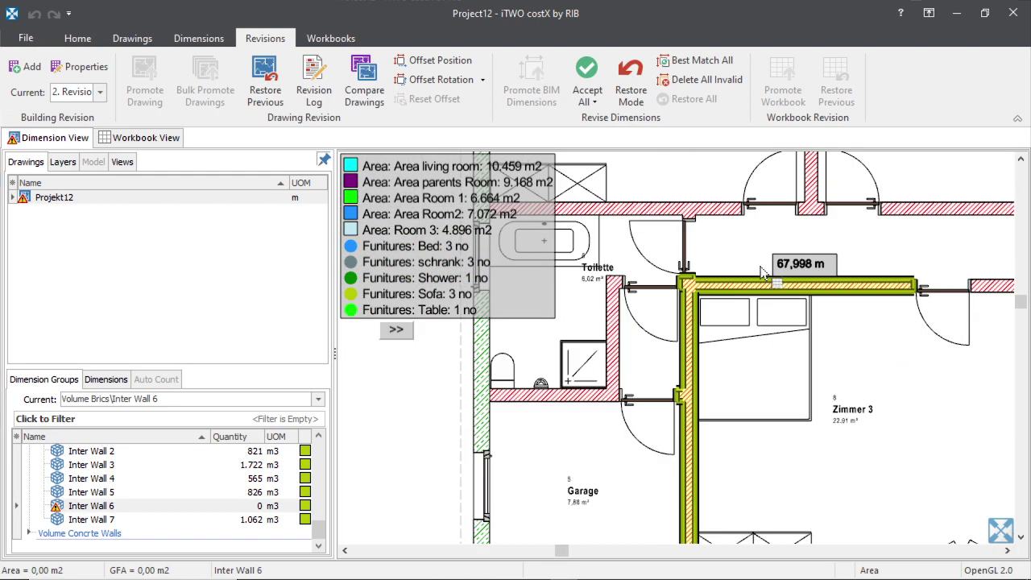
scroll(763, 273, "up", 3)
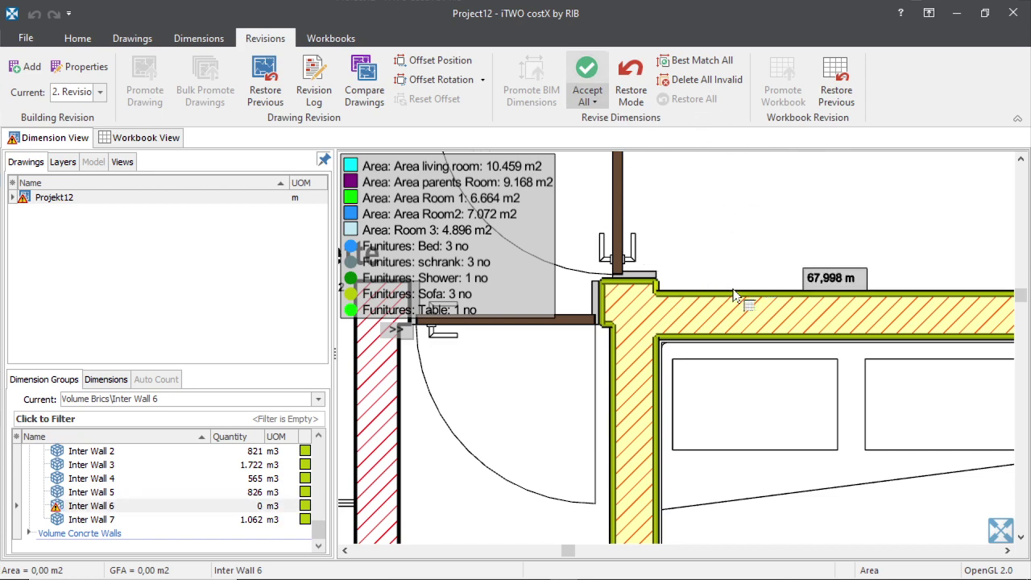
scroll(625, 310, "down", 3)
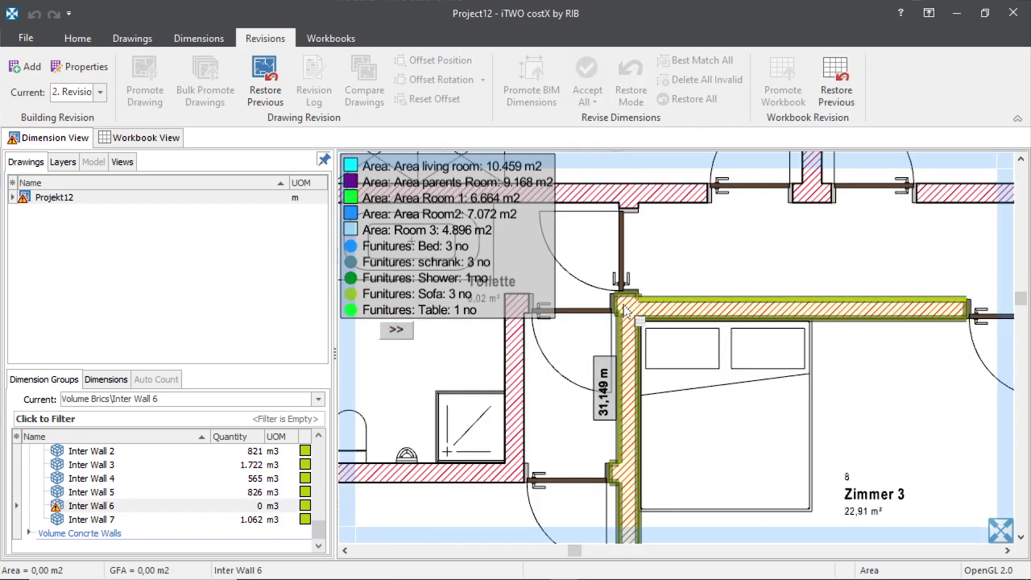
scroll(841, 283, "down", 2)
scroll(915, 382, "up", 5)
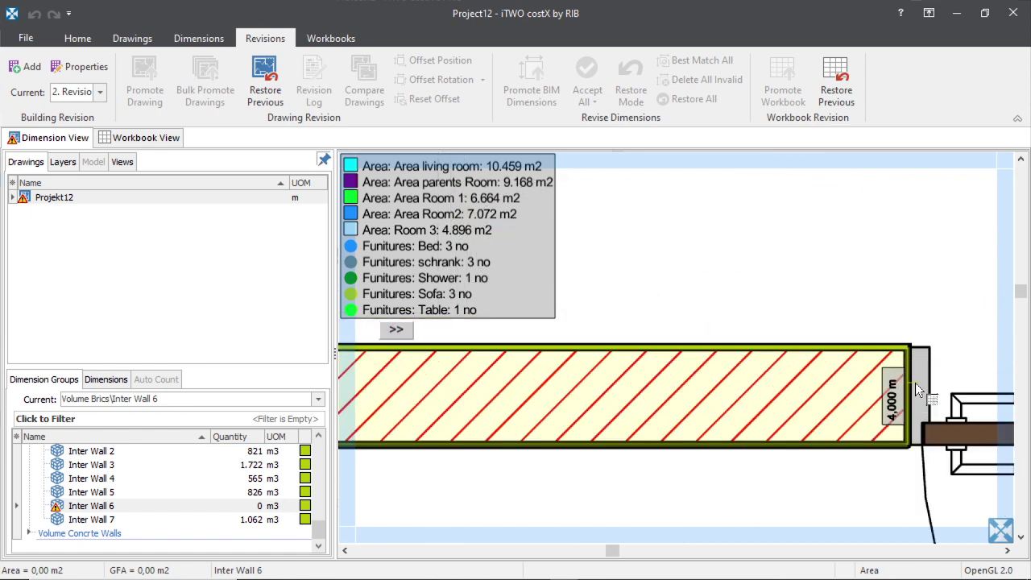
scroll(902, 395, "down", 2)
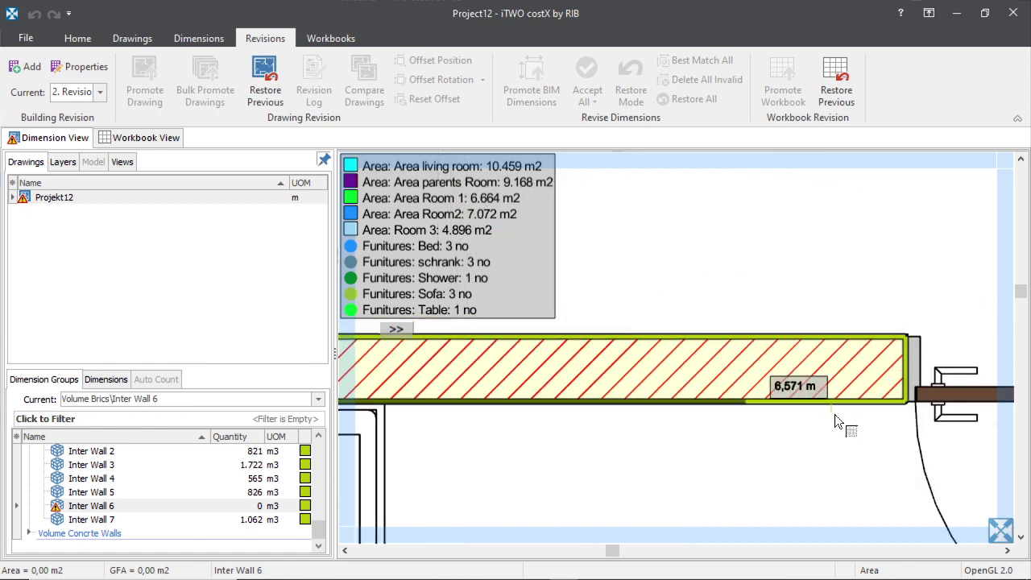
scroll(648, 411, "down", 2)
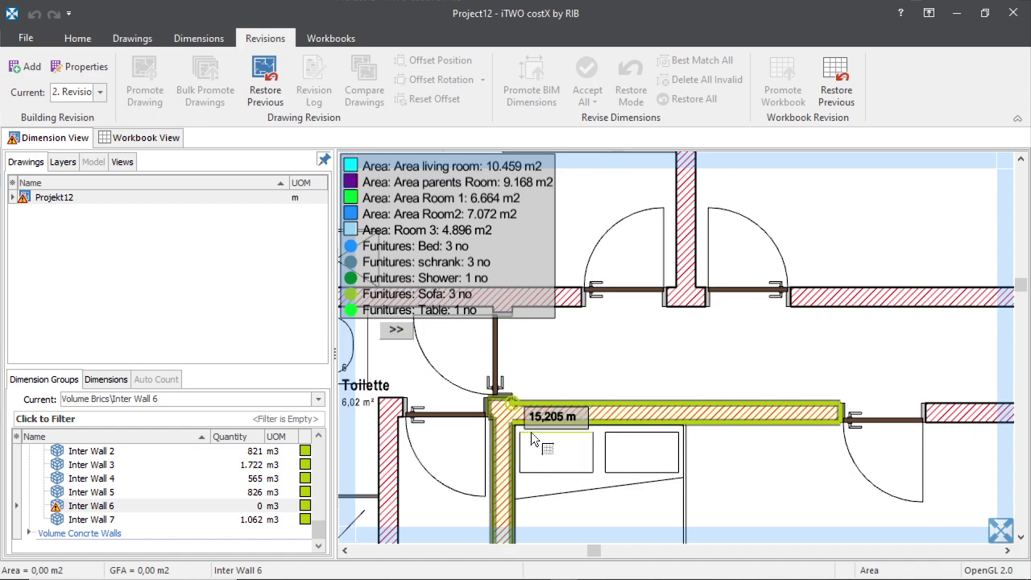
scroll(531, 432, "up", 5)
scroll(479, 427, "down", 2)
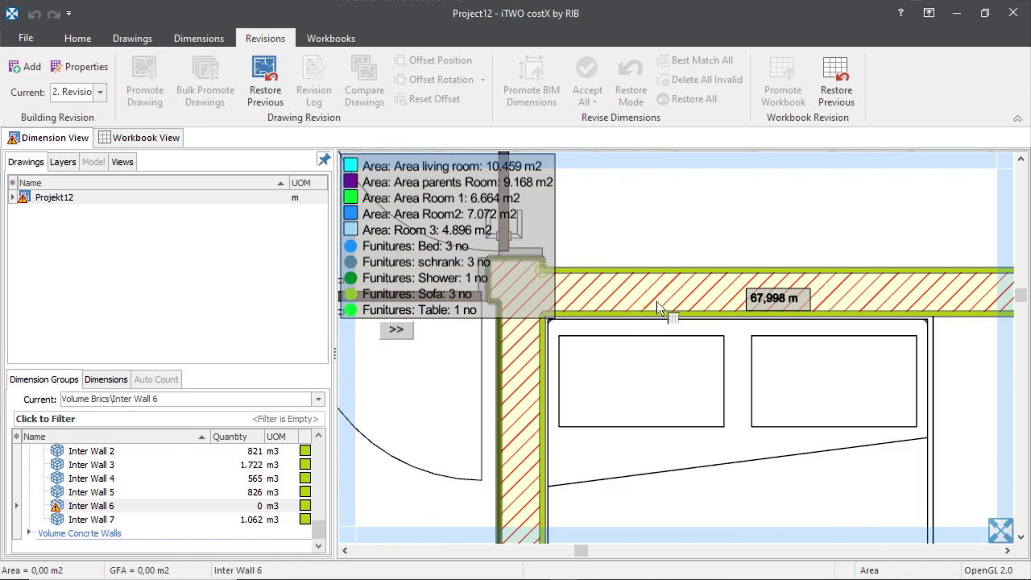
- Continue the Inter Wall 6 area down the Zimmer 3 wall face and across its end at the exterior wall
scroll(581, 435, "down", 2)
scroll(581, 439, "down", 2)
scroll(584, 435, "up", 2)
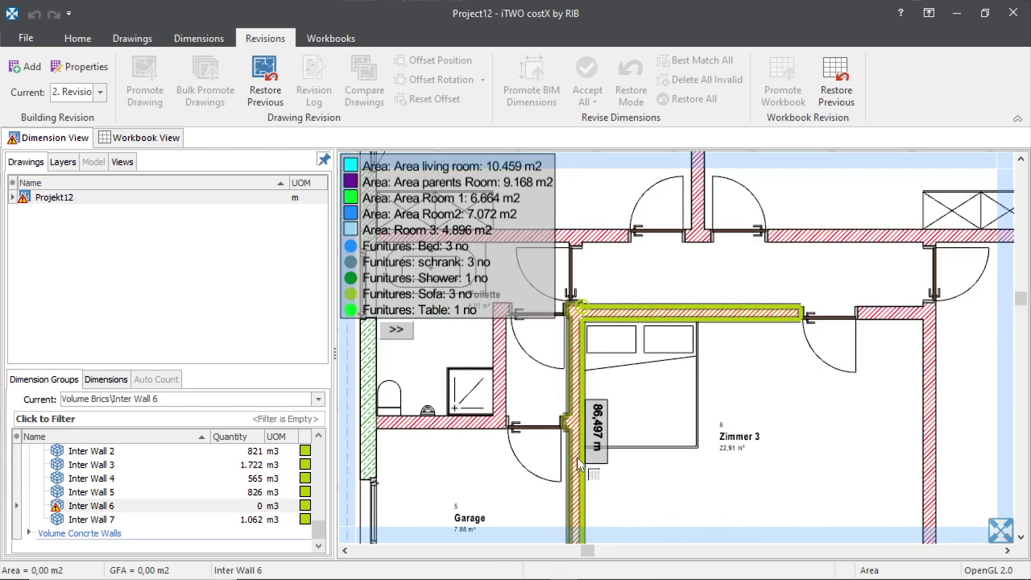
scroll(584, 434, "down", 2)
scroll(592, 432, "up", 2)
scroll(592, 433, "up", 3)
scroll(555, 471, "down", 2)
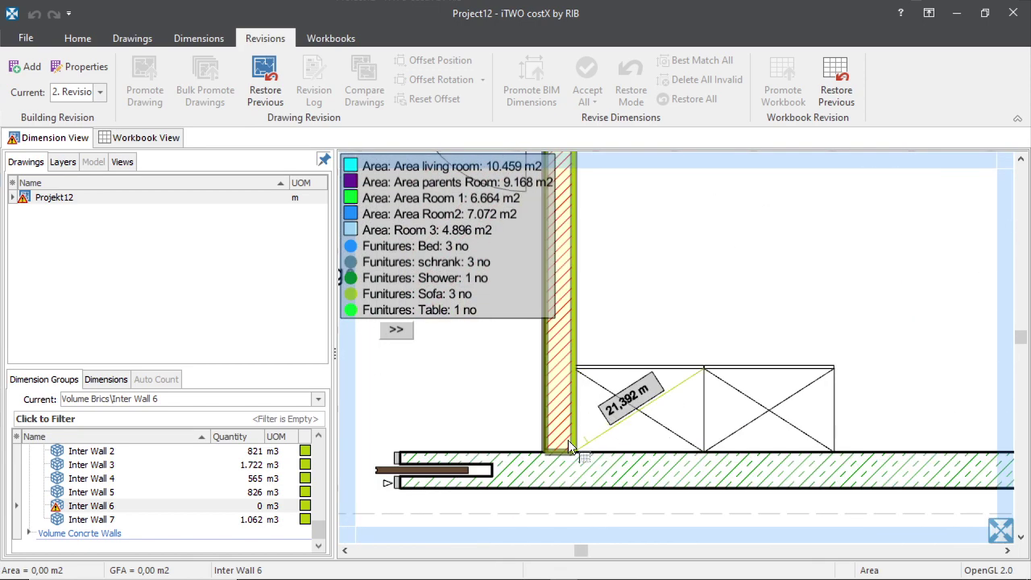
scroll(568, 440, "up", 4)
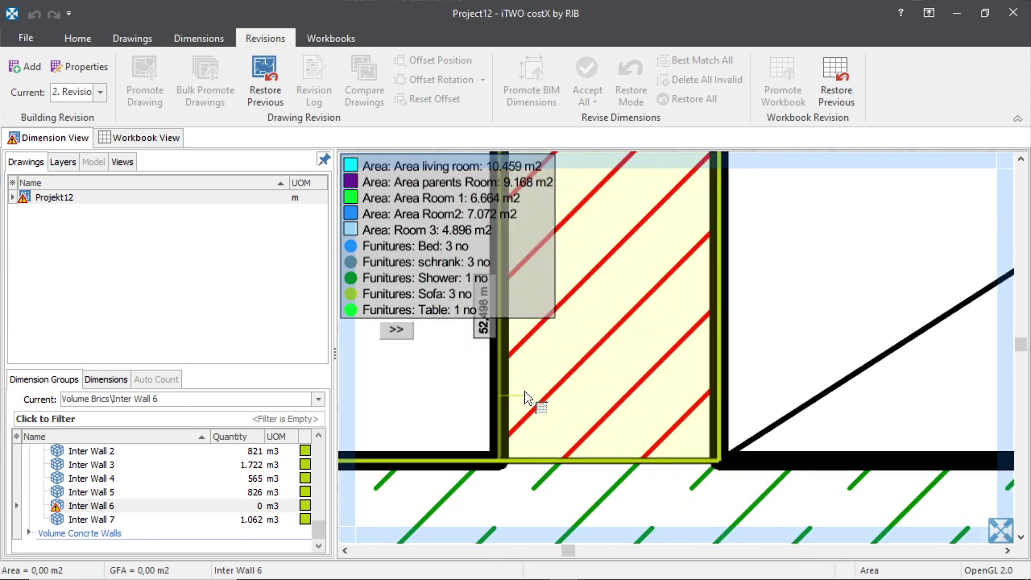
scroll(641, 428, "down", 3)
scroll(641, 428, "down", 3)
scroll(386, 382, "up", 1)
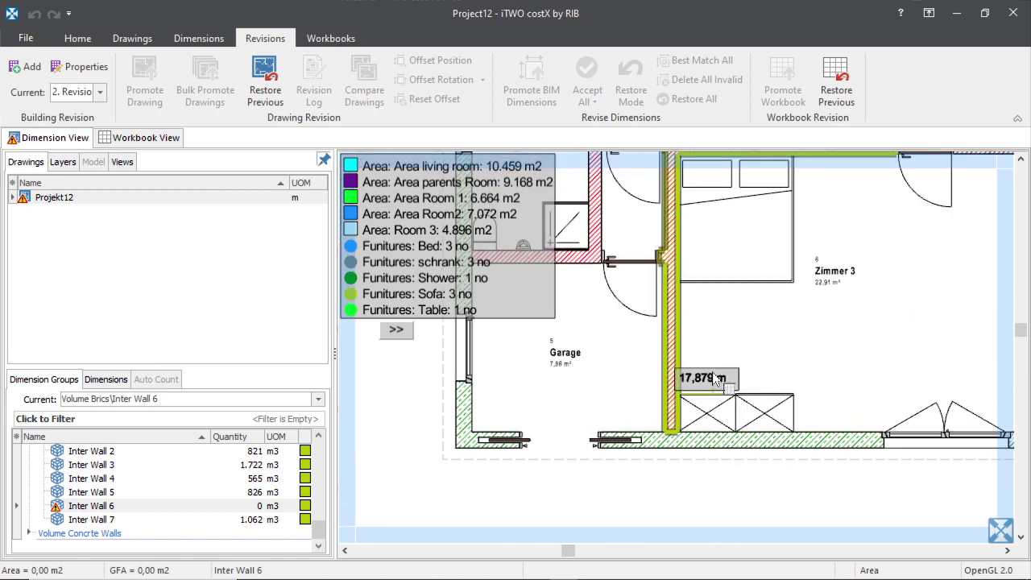
- Trace the Inter Wall 6 area up the Garage side, around the door projections, and close it at the corner near the Toilette
scroll(714, 328, "down", 2)
scroll(714, 329, "up", 3)
scroll(714, 328, "up", 3)
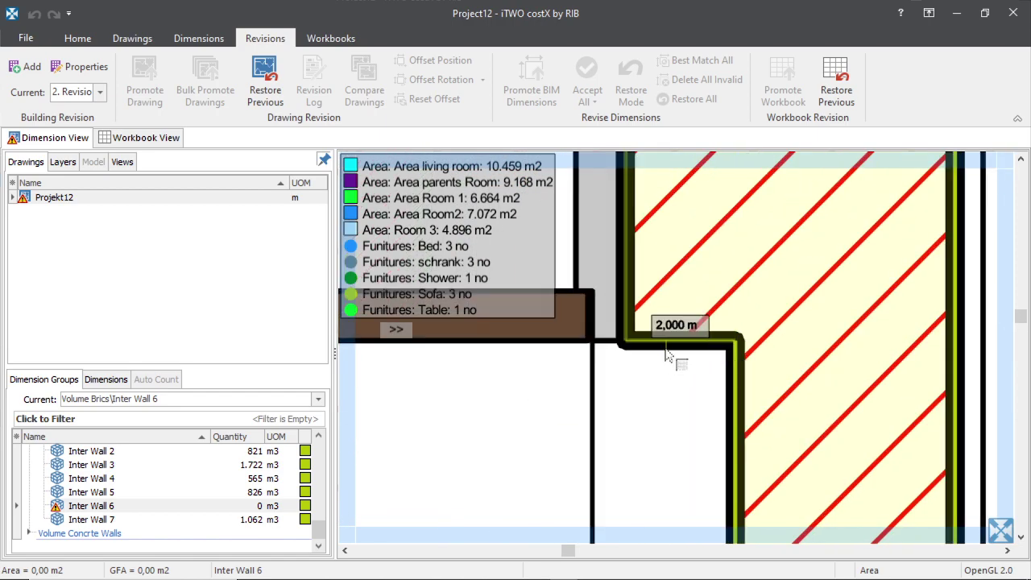
scroll(644, 437, "down", 2)
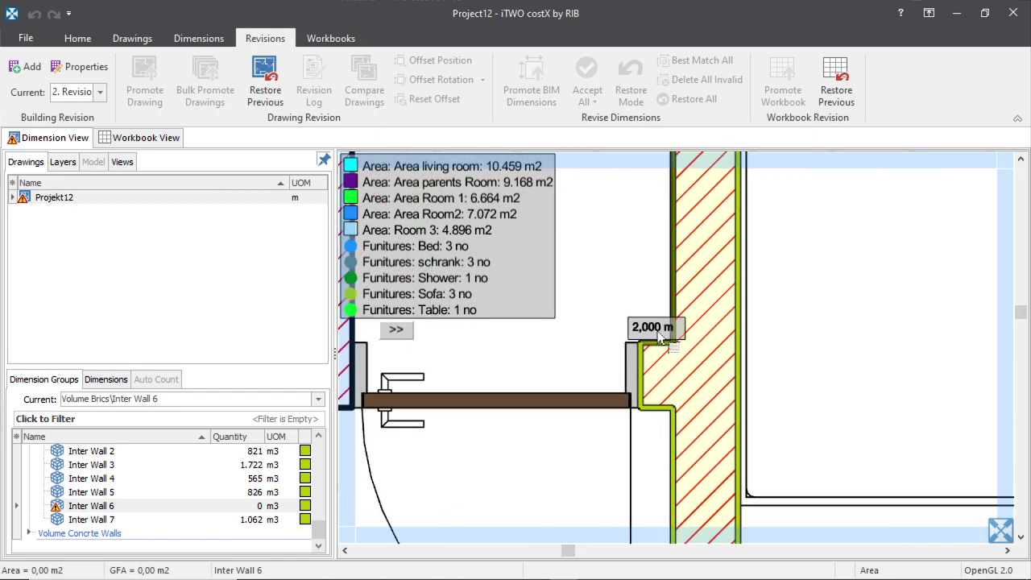
scroll(667, 334, "up", 2)
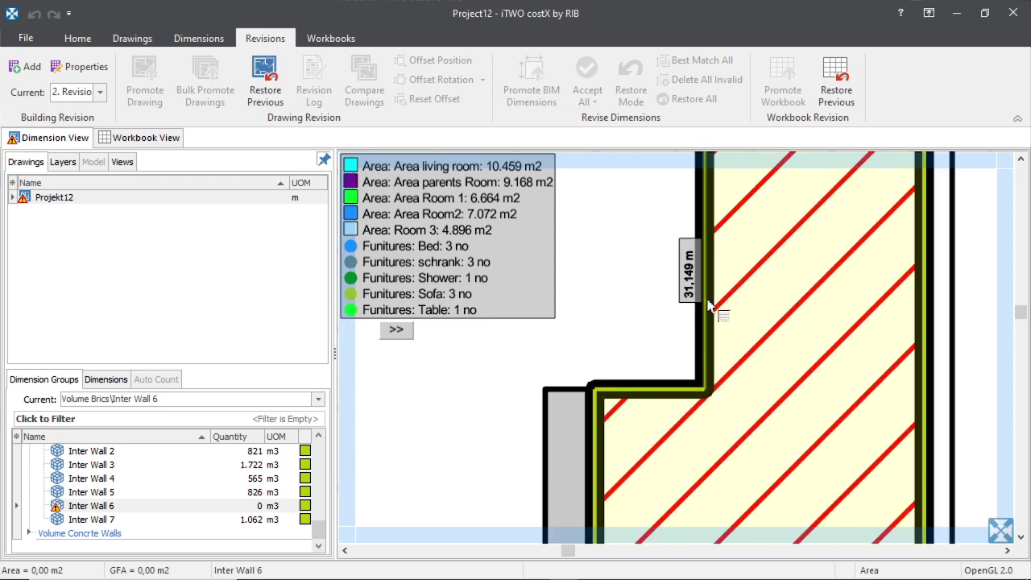
scroll(594, 281, "down", 3)
scroll(661, 298, "up", 3)
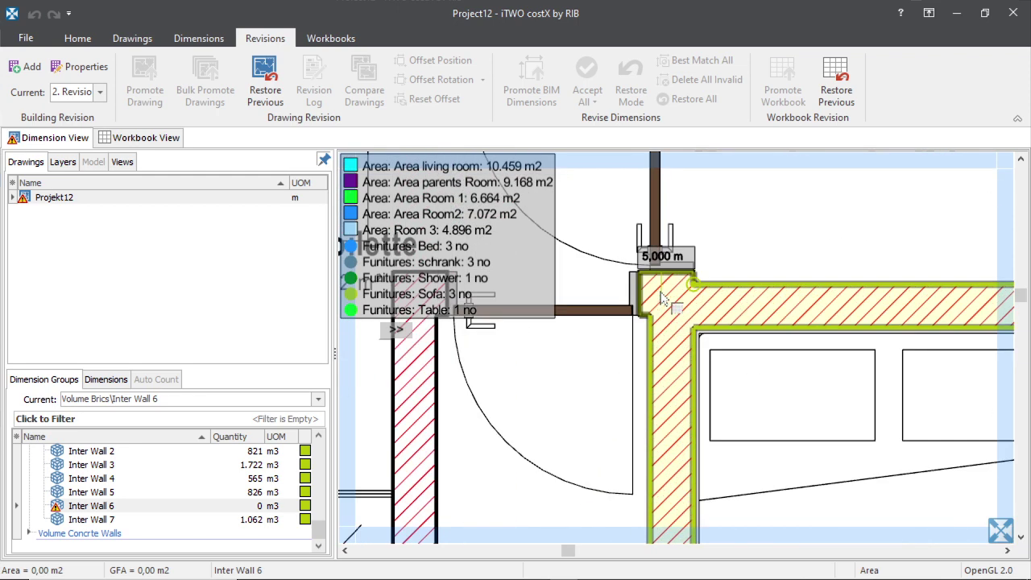
scroll(662, 298, "up", 3)
scroll(672, 416, "down", 2)
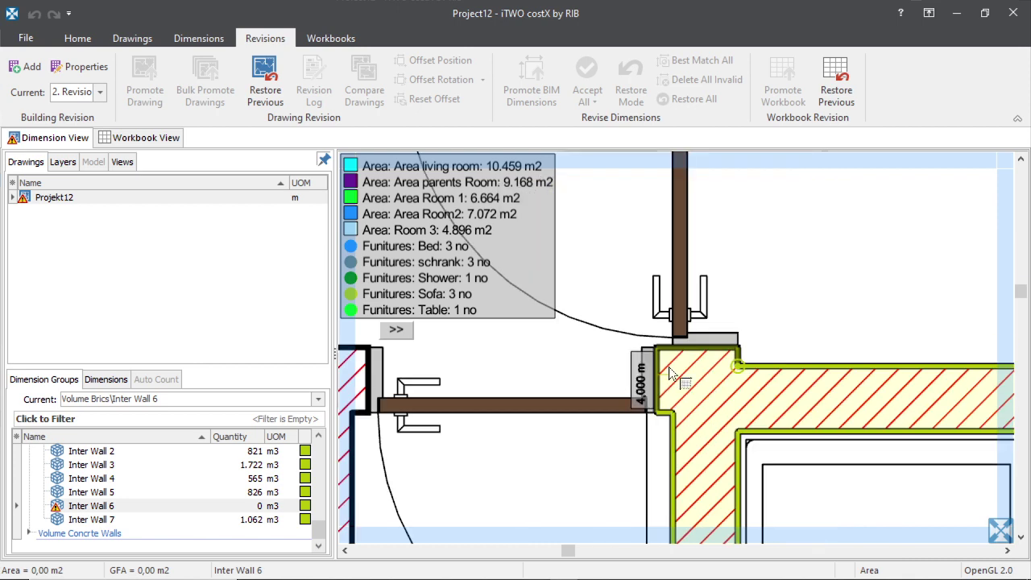
scroll(668, 372, "up", 1)
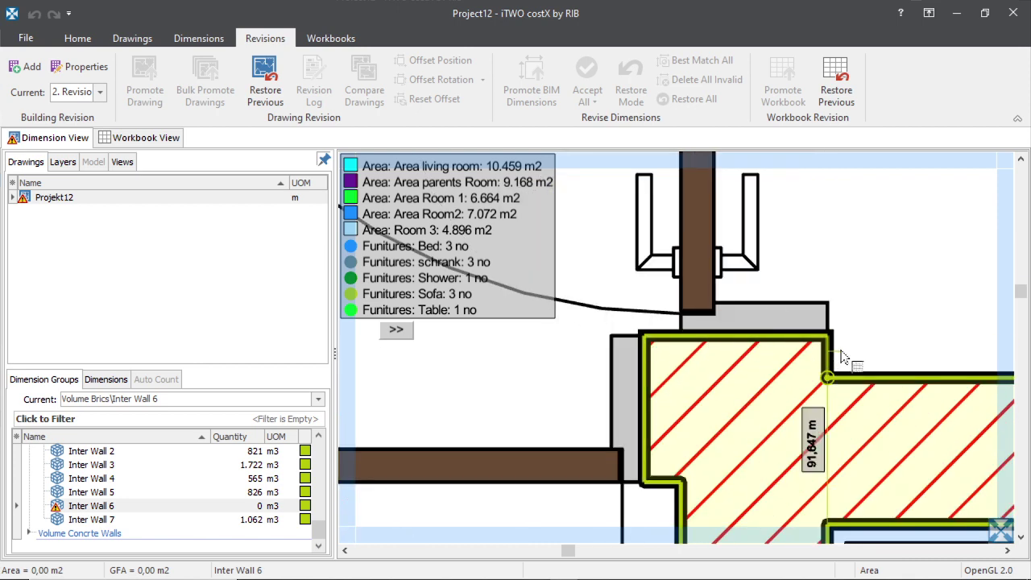
double_click(880, 370)
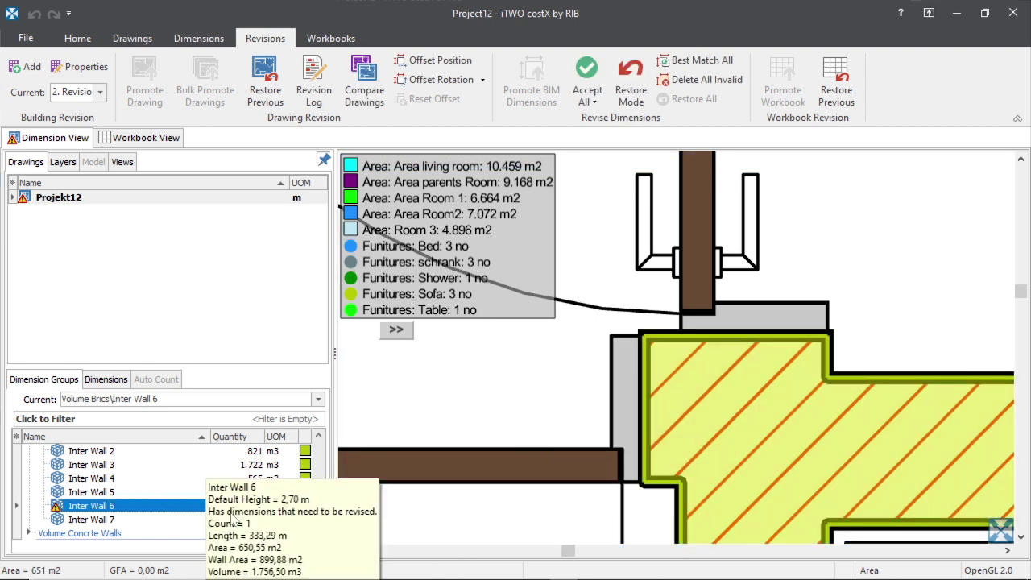
- Try again to accept all dimensions of the redrawn Inter Wall 6 group
left_click(591, 71)
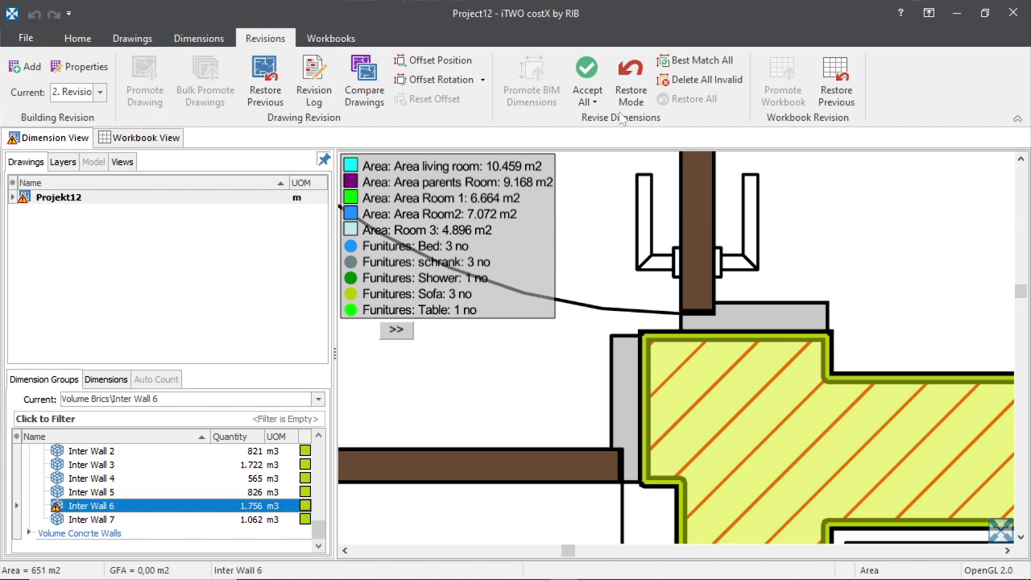
left_click(591, 72)
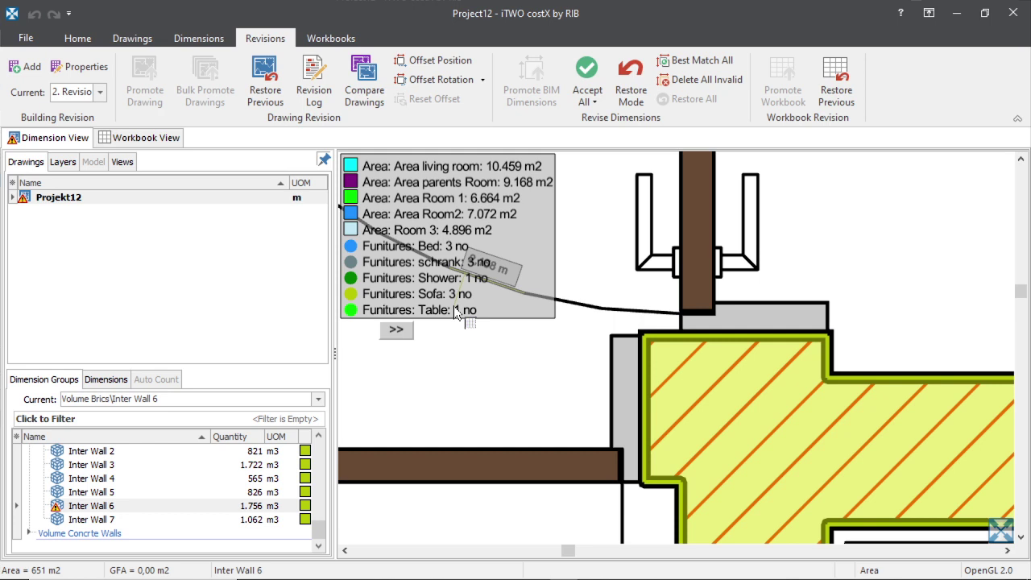
left_click(208, 500)
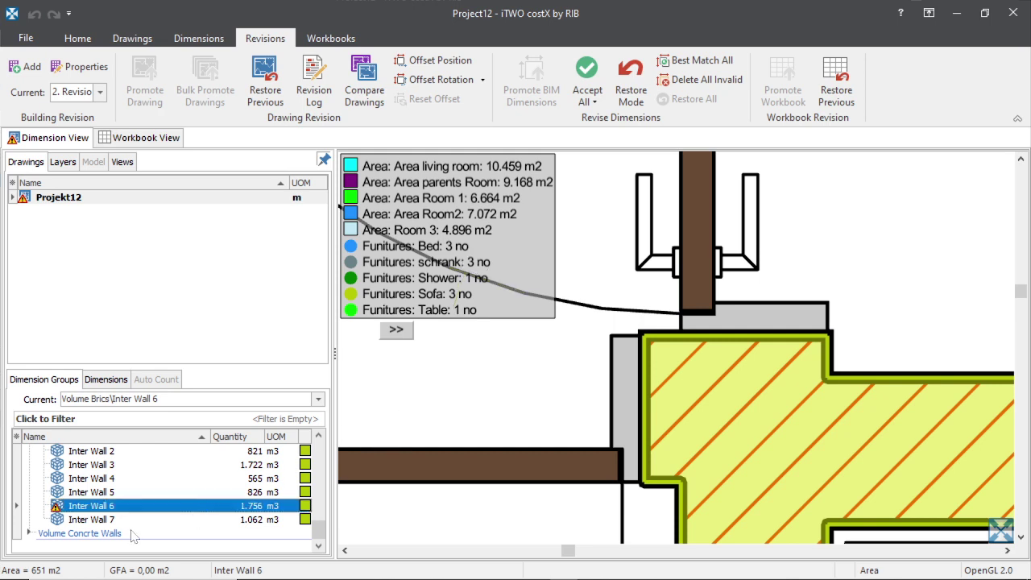
- Accept all dimensions of the Concrete Wall 2 group in the Volume Concrte Walls category
left_click(29, 533)
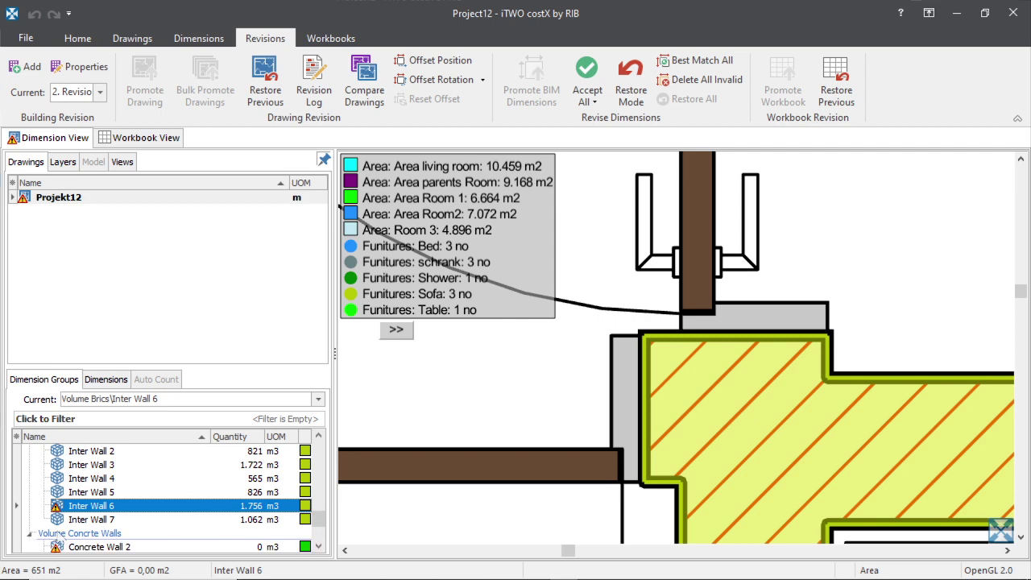
left_click(87, 480)
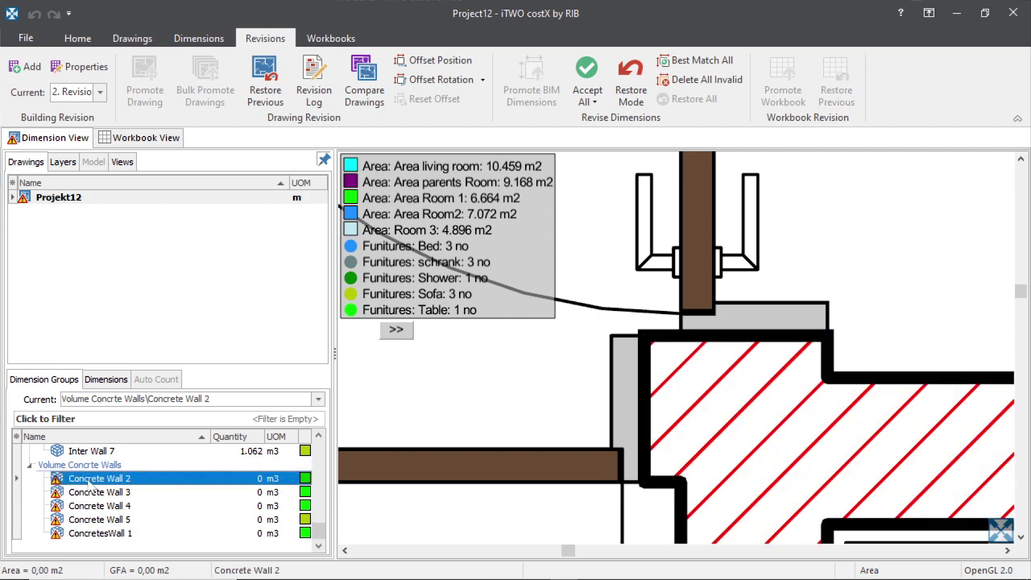
scroll(708, 385, "down", 6)
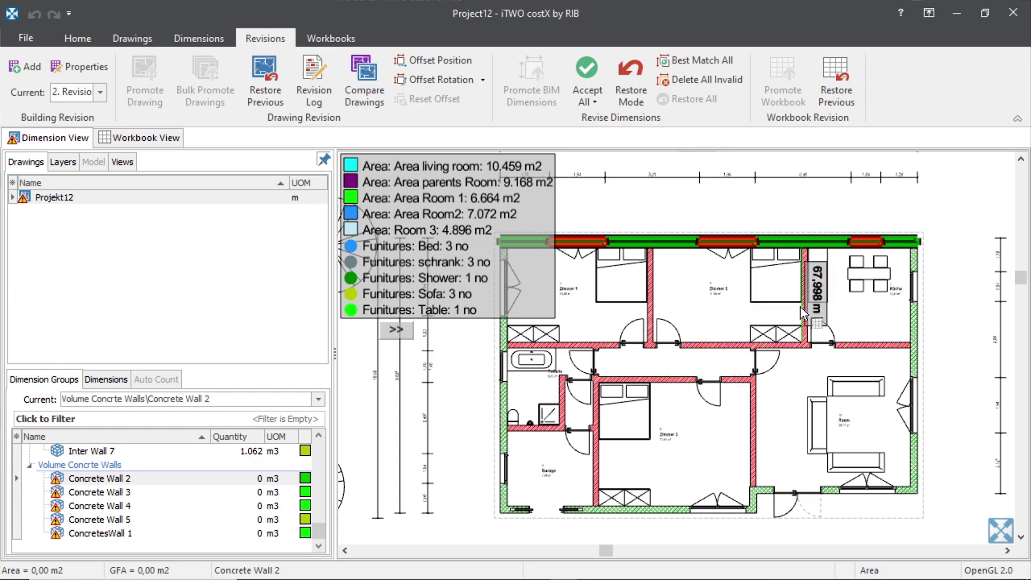
scroll(715, 234, "up", 2)
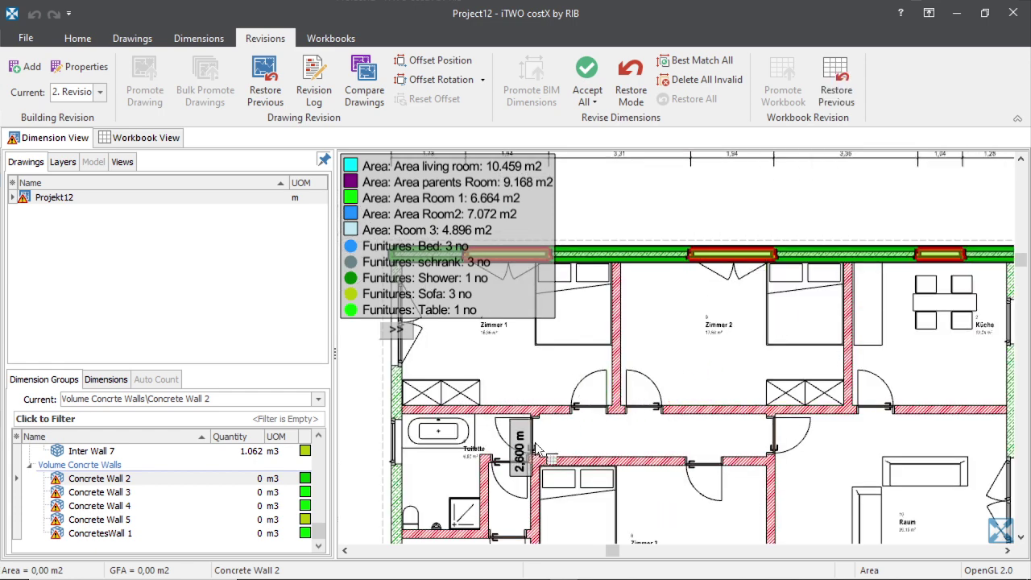
scroll(697, 249, "down", 1)
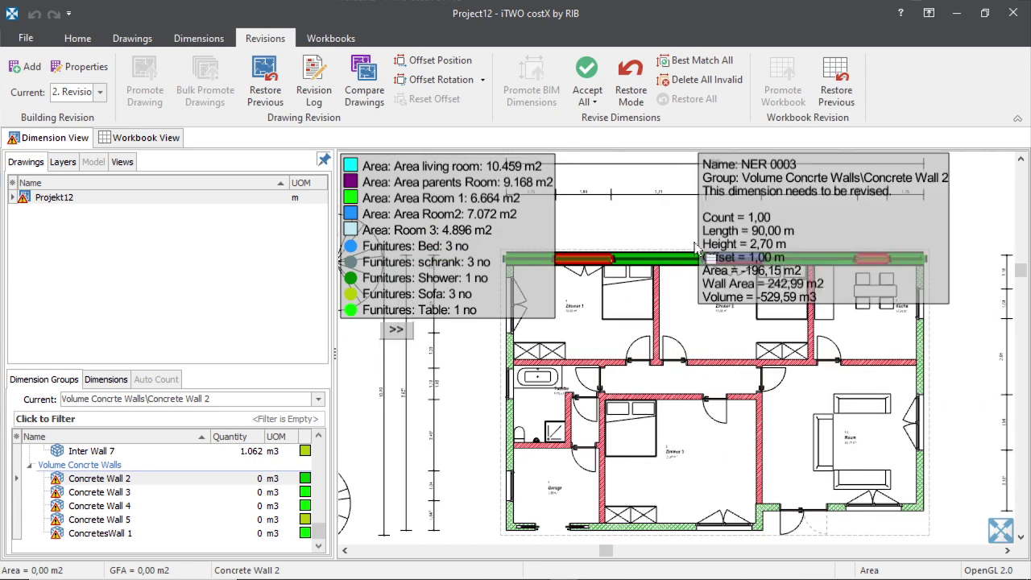
left_click(586, 72)
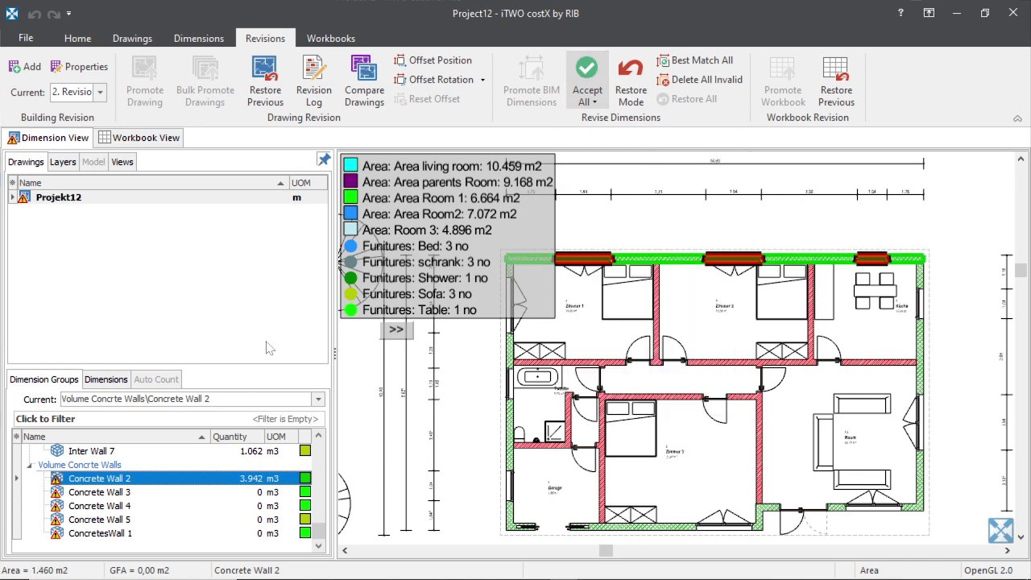
- Accept all dimensions of the Concrete Wall 3 group and the Concrete Wall 4 group
left_click(100, 493)
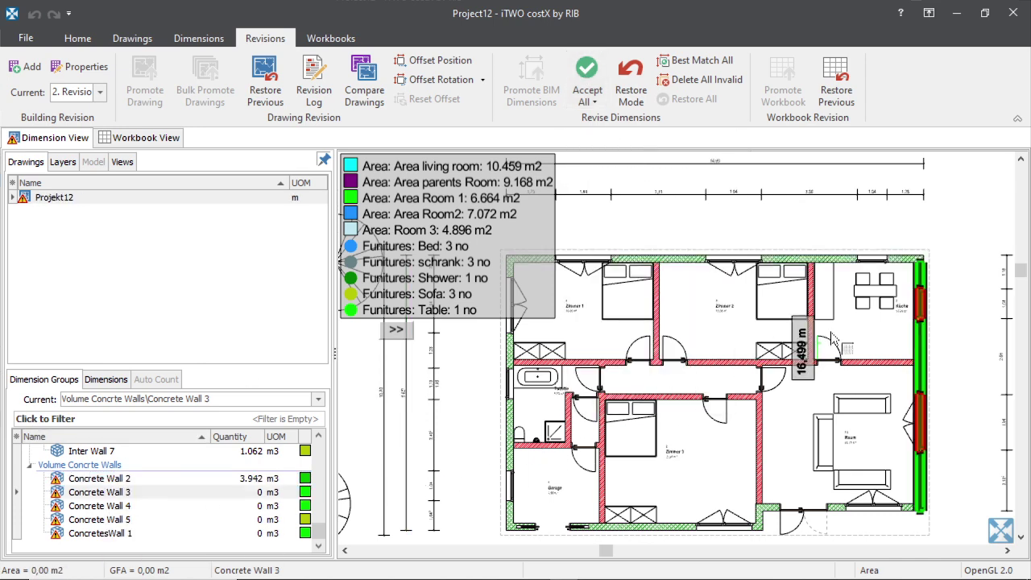
left_click(586, 77)
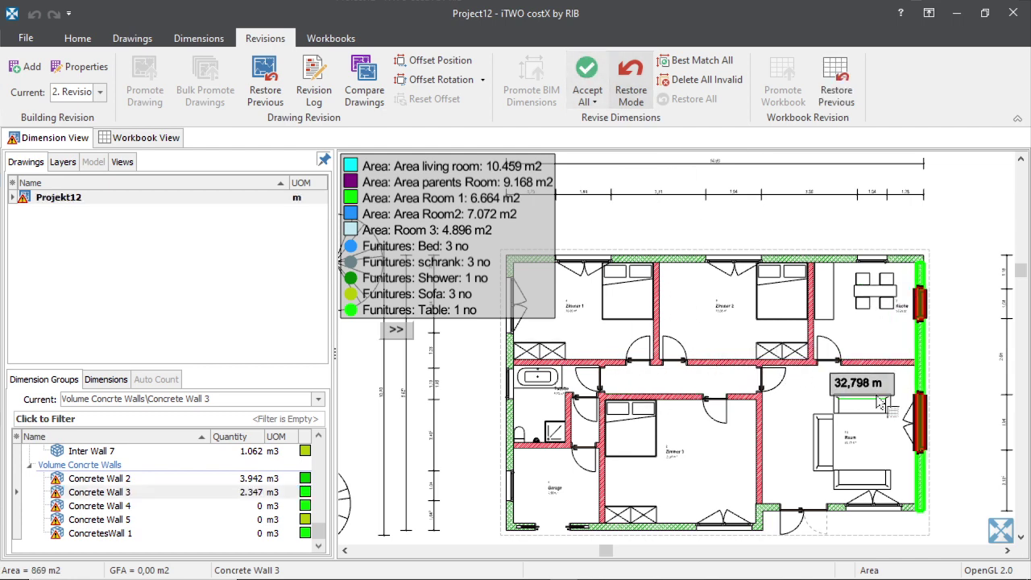
left_click(103, 492)
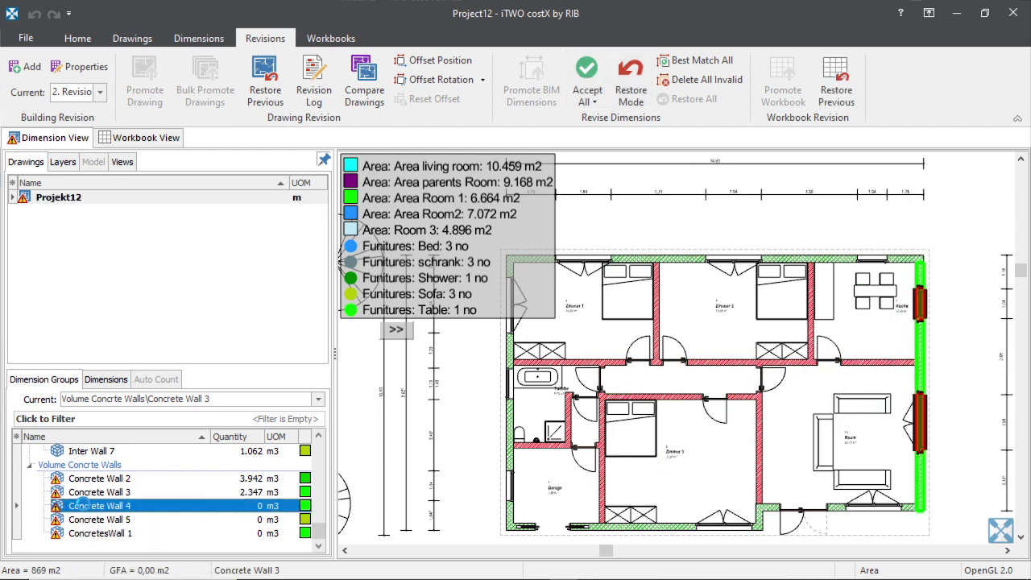
left_click(107, 506)
left_click(596, 75)
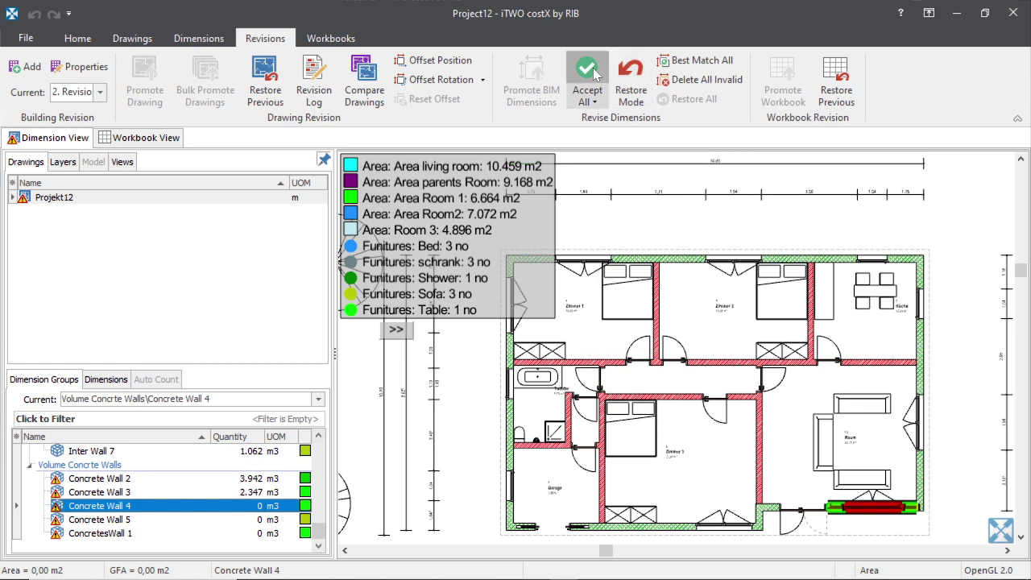
- Accept all dimensions of the Concrete Wall 5 and ConcretesWall 1 groups
left_click(97, 520)
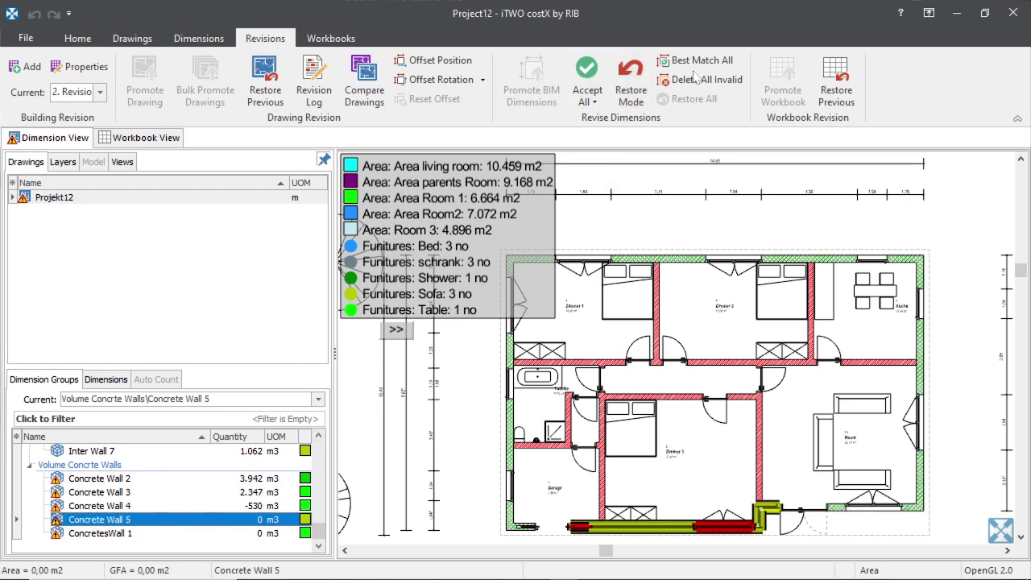
left_click(588, 71)
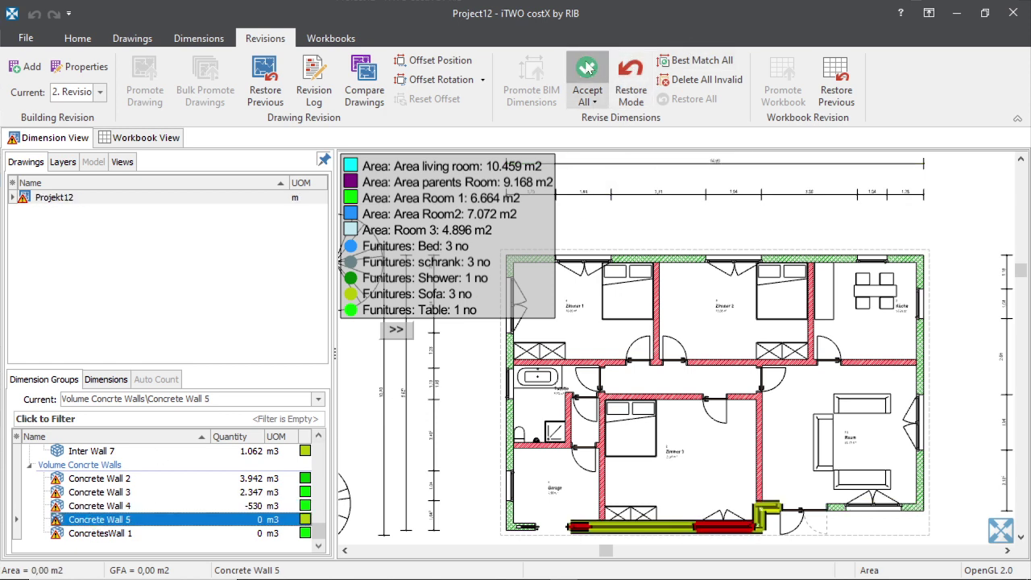
left_click(74, 533)
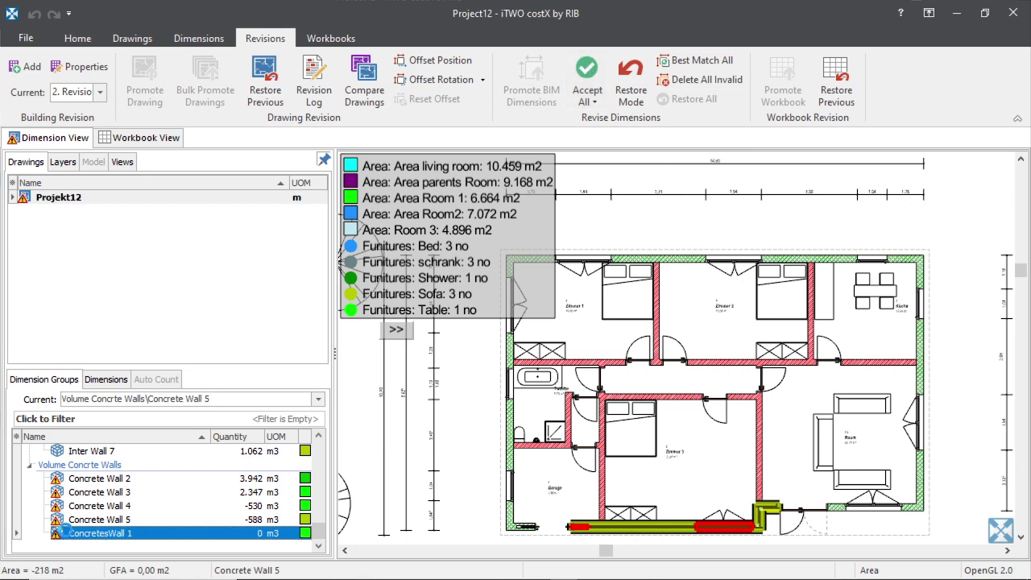
left_click(596, 71)
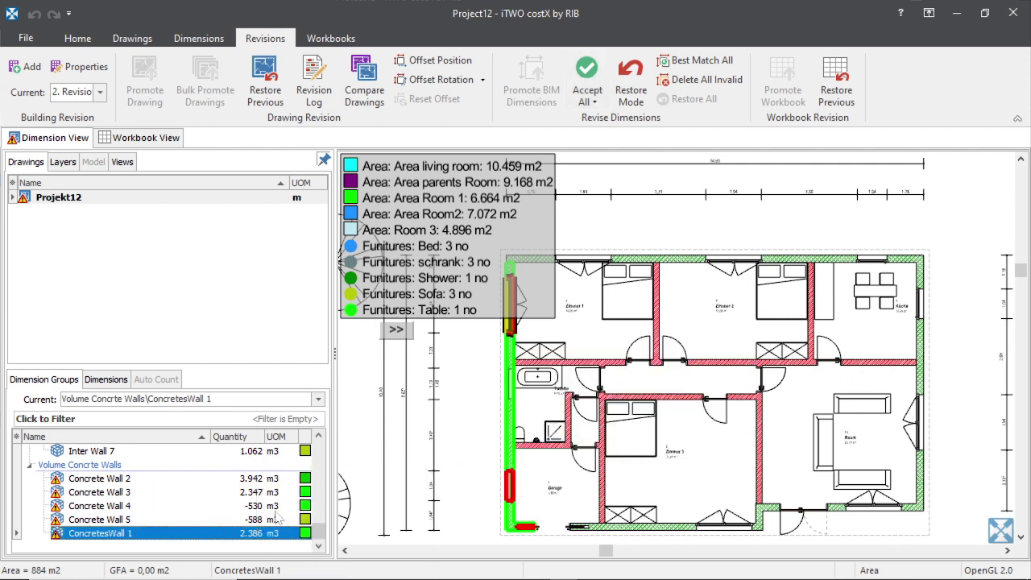
- Show the accepted Concrete Wall 3 group on the floor plan and inspect its wall along the Küche and Raum
scroll(242, 510, "up", 2)
scroll(262, 505, "down", 2)
mouse_move(58, 494)
left_click(81, 495)
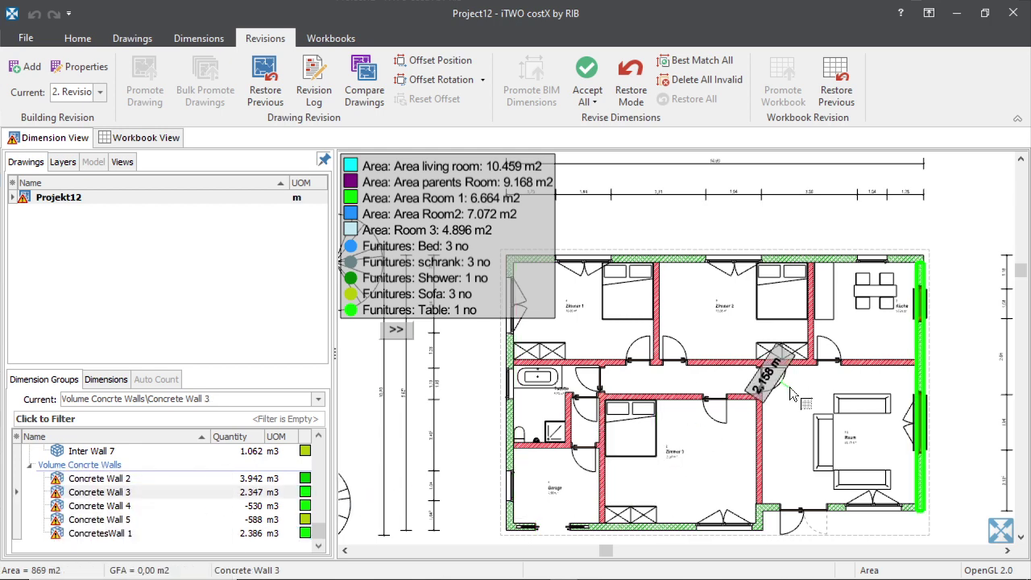
scroll(790, 393, "down", 2)
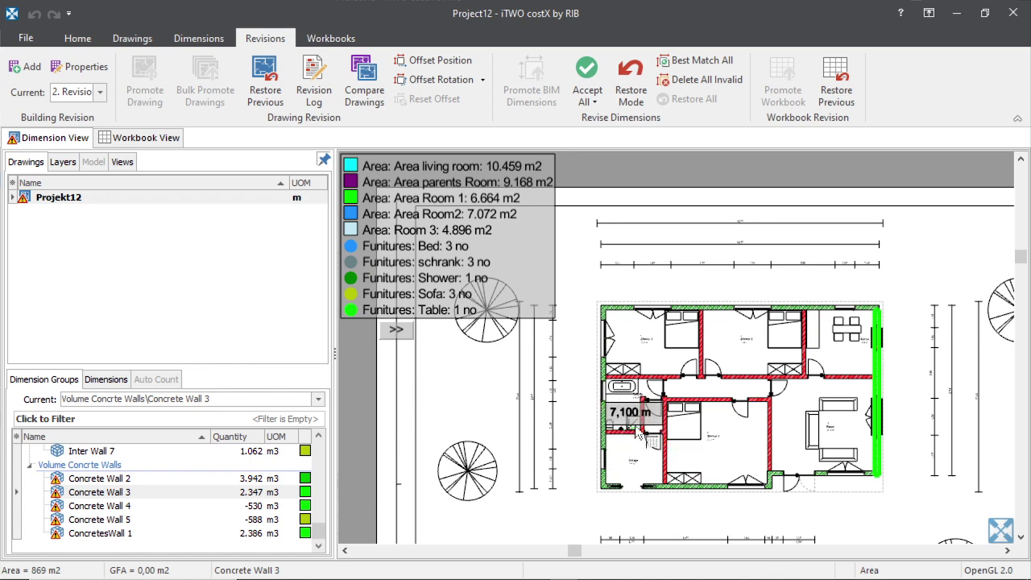
scroll(820, 423, "up", 2)
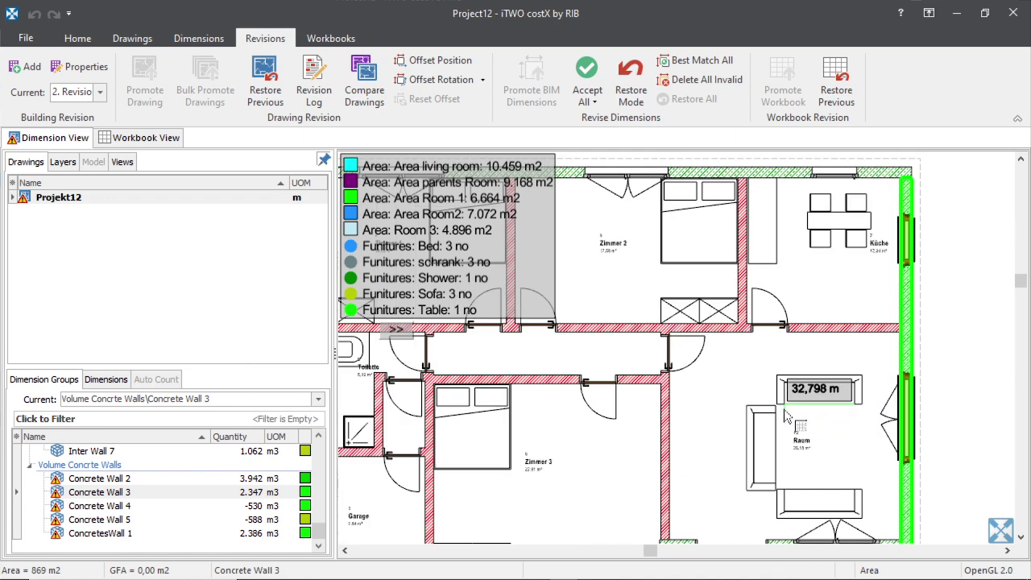
left_click(395, 202)
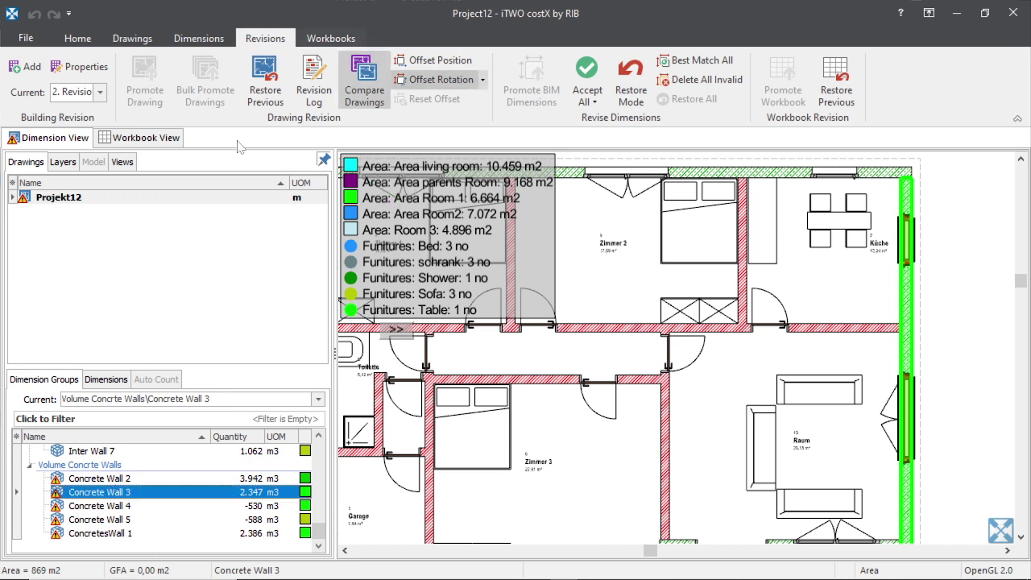
left_click(278, 93)
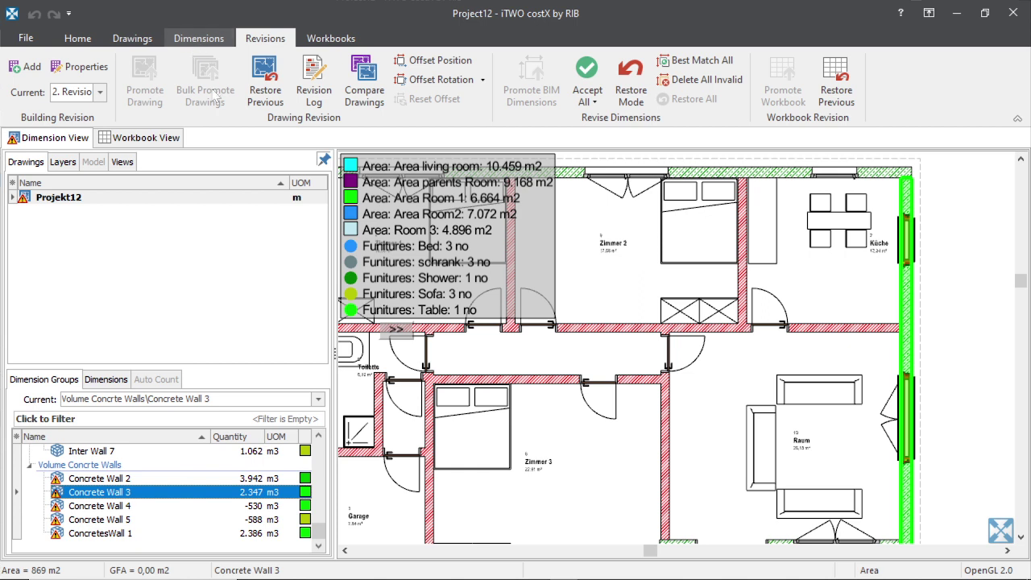
left_click(265, 80)
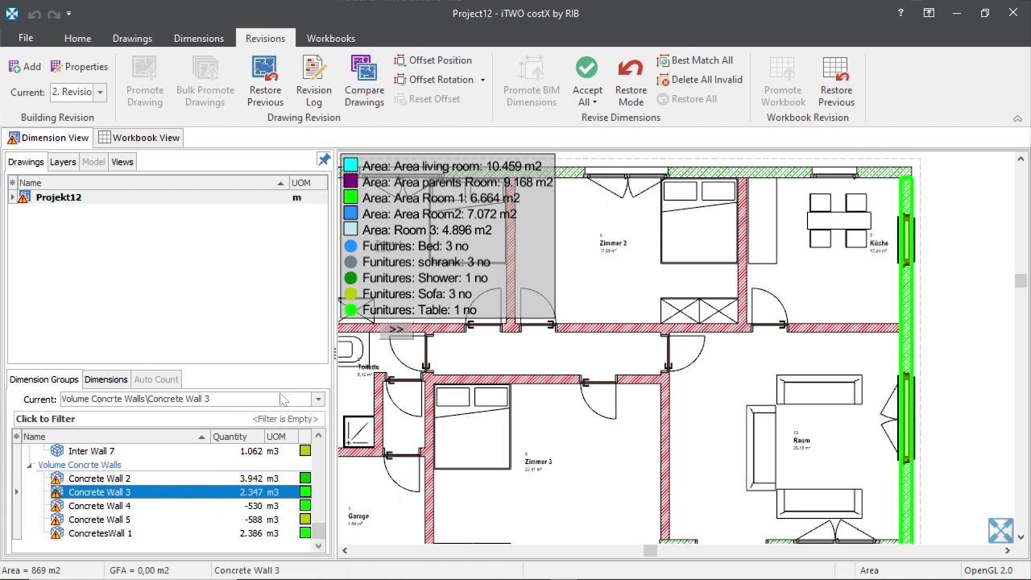
- Open the drawing revision log and review all entries as well as the list filtered to unchanged items
left_click(313, 81)
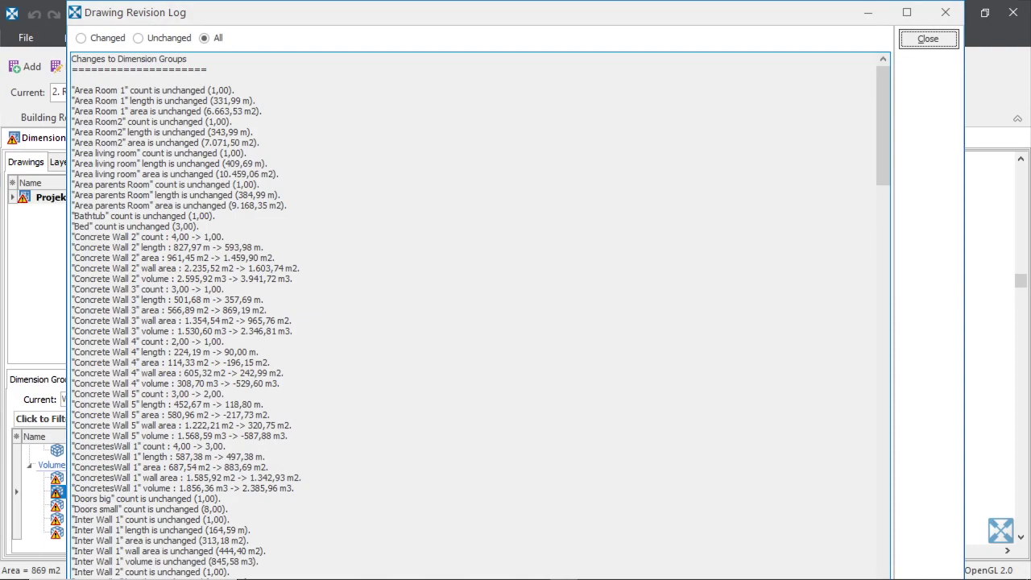
scroll(481, 316, "down", 20)
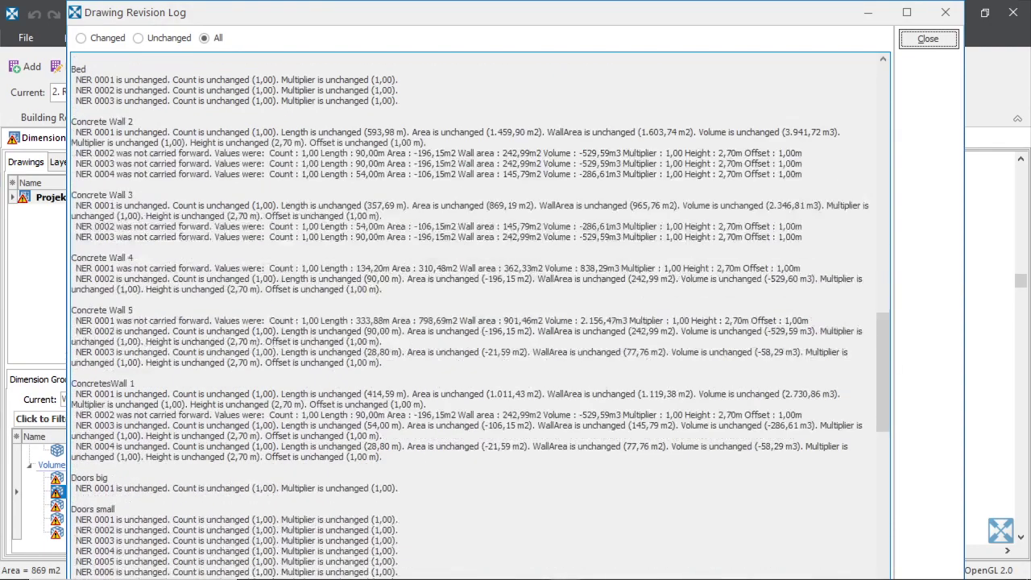
scroll(480, 316, "down", 14)
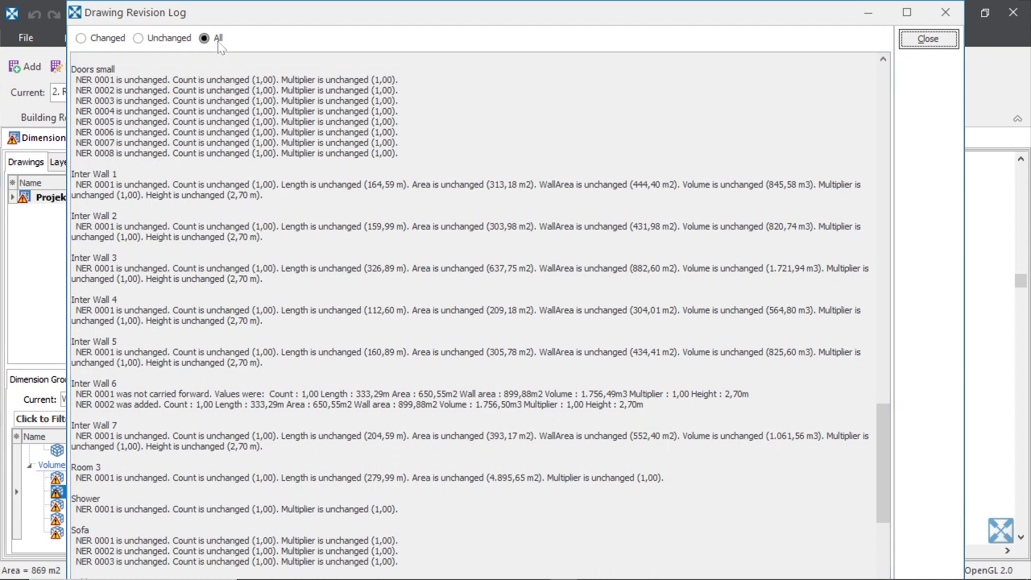
left_click(138, 38)
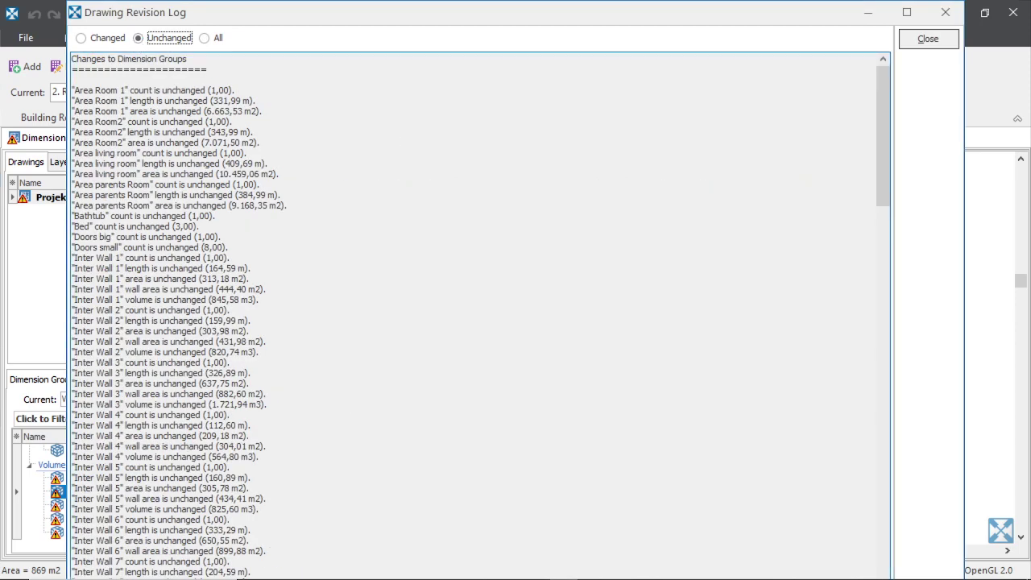
scroll(481, 314, "down", 16)
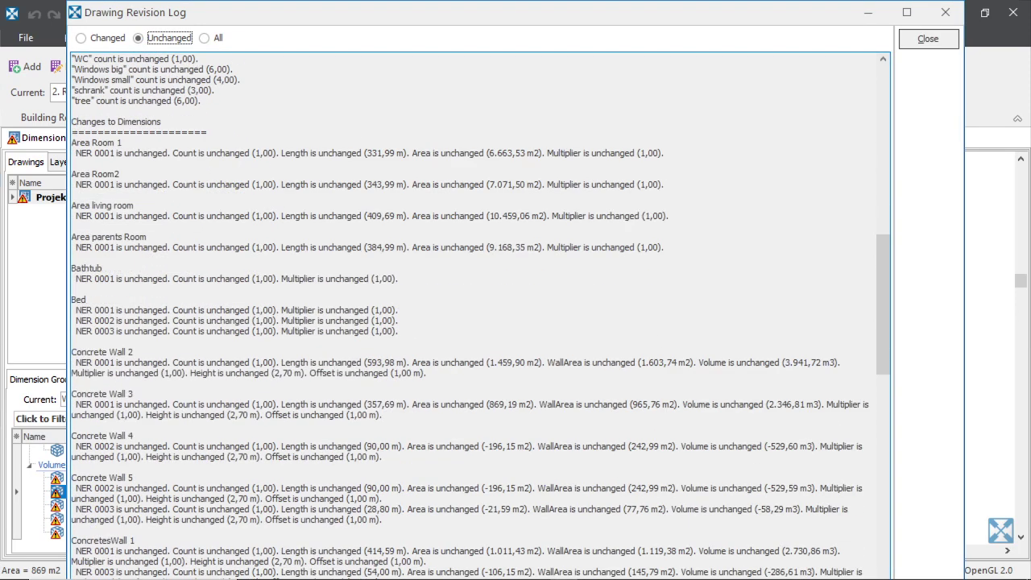
scroll(480, 314, "up", 16)
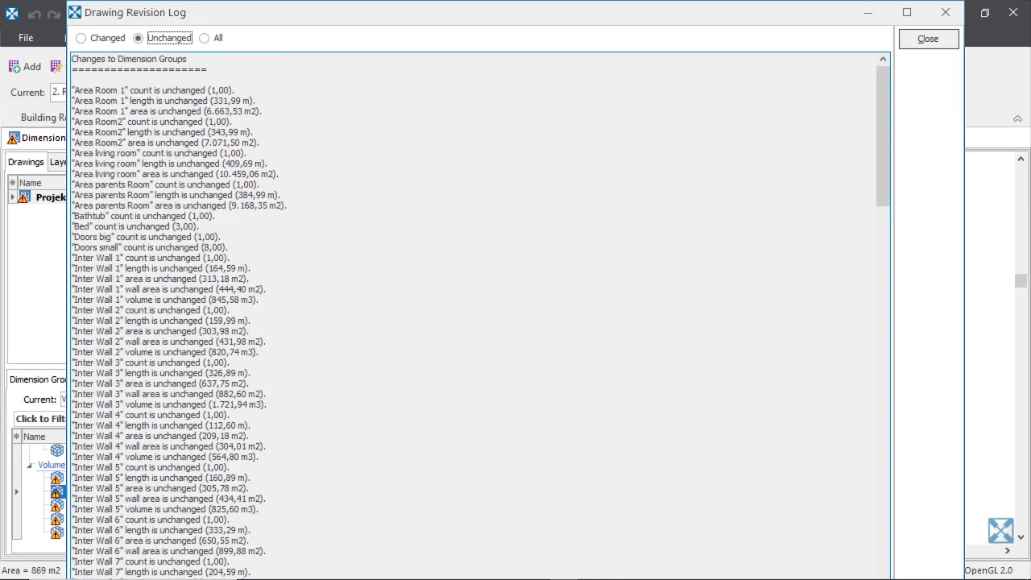
- Limit the drawing revision log to changed items, review them and close the log
left_click(87, 38)
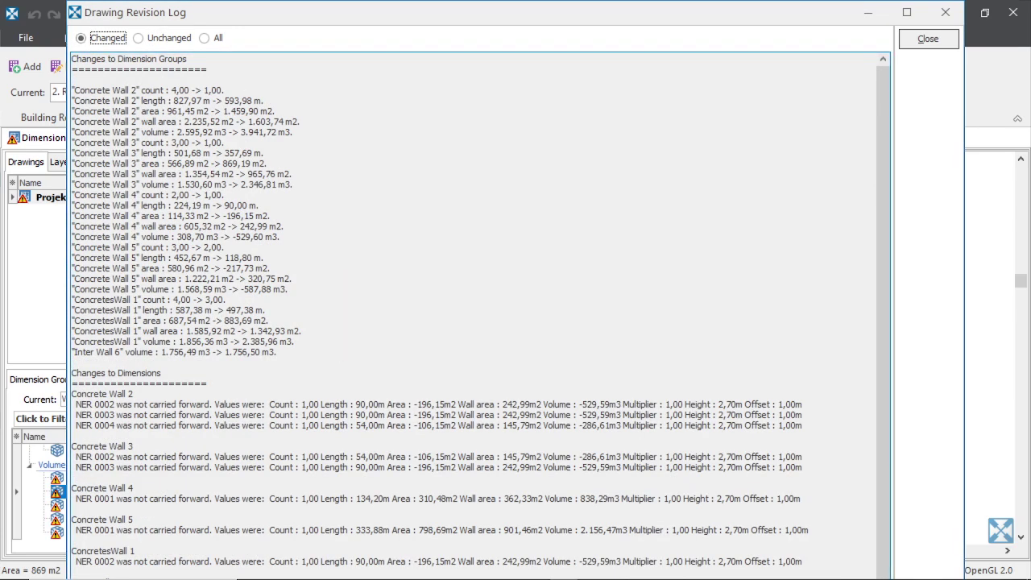
scroll(481, 316, "down", 1)
scroll(481, 316, "up", 1)
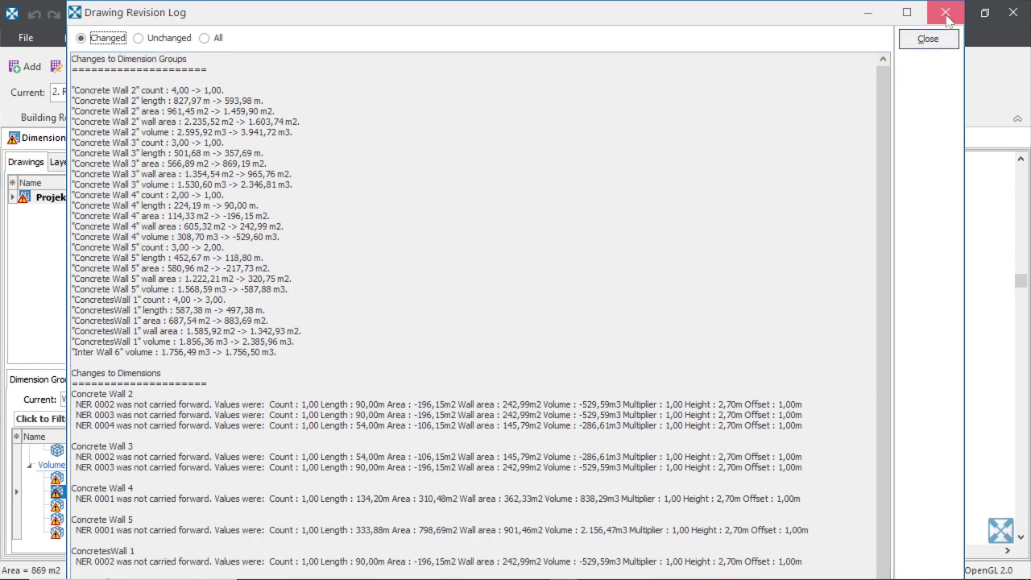
left_click(928, 39)
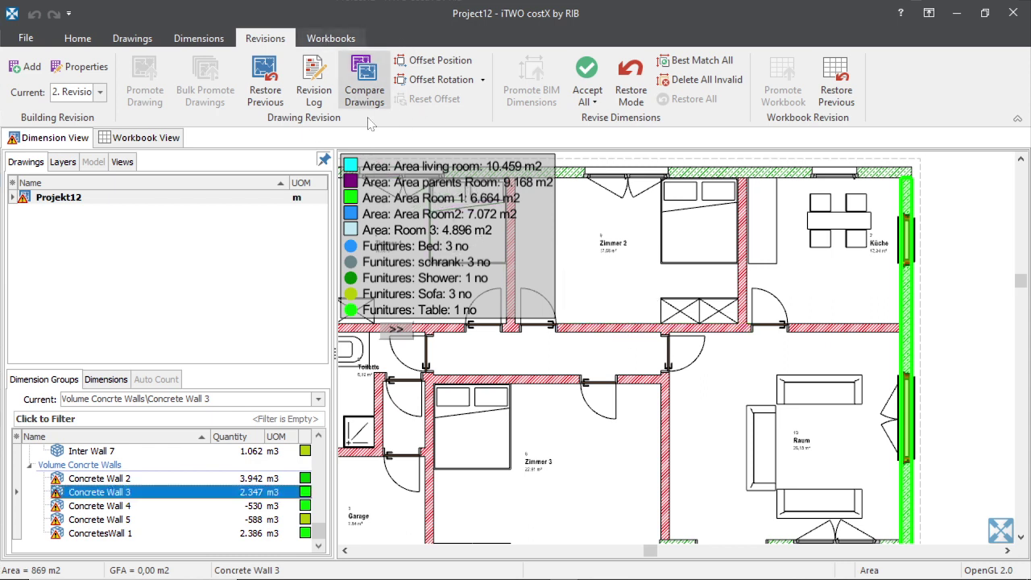
- Compare the Projekt12 drawing with Revision 1 using the Match Objects method and inspect the comparison around the house plan
left_click(369, 87)
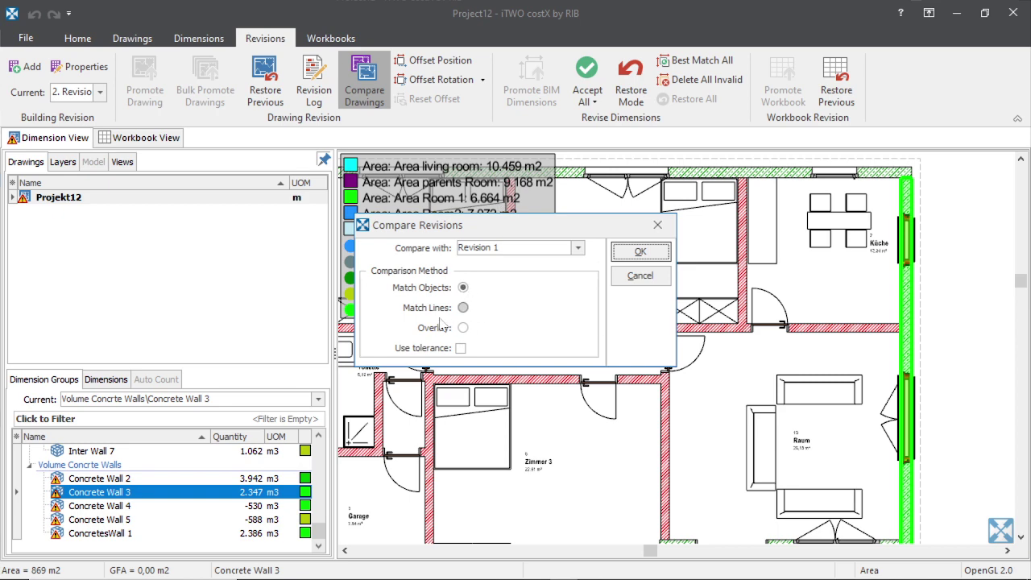
left_click(638, 253)
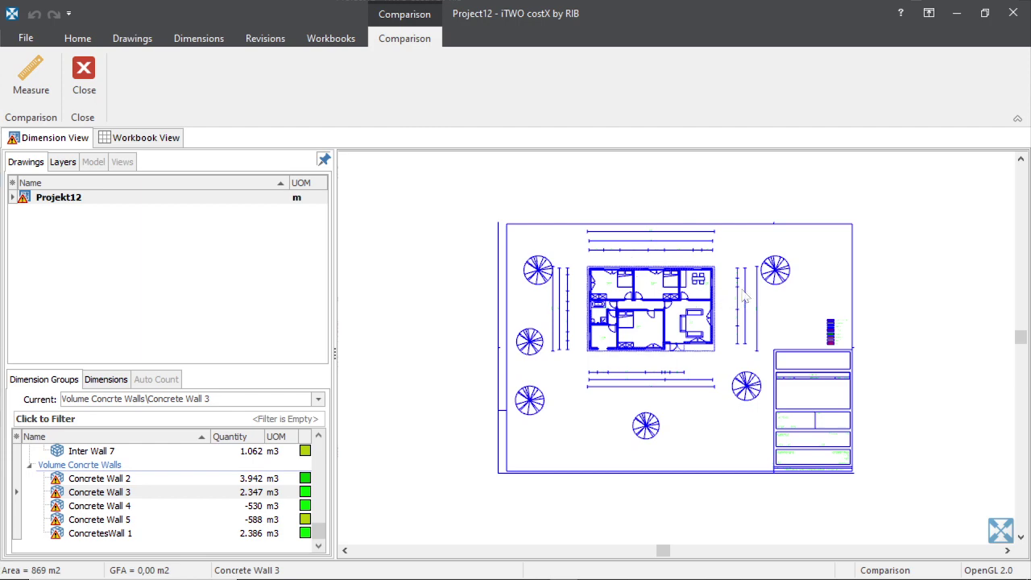
scroll(719, 290, "up", 5)
scroll(732, 275, "down", 3)
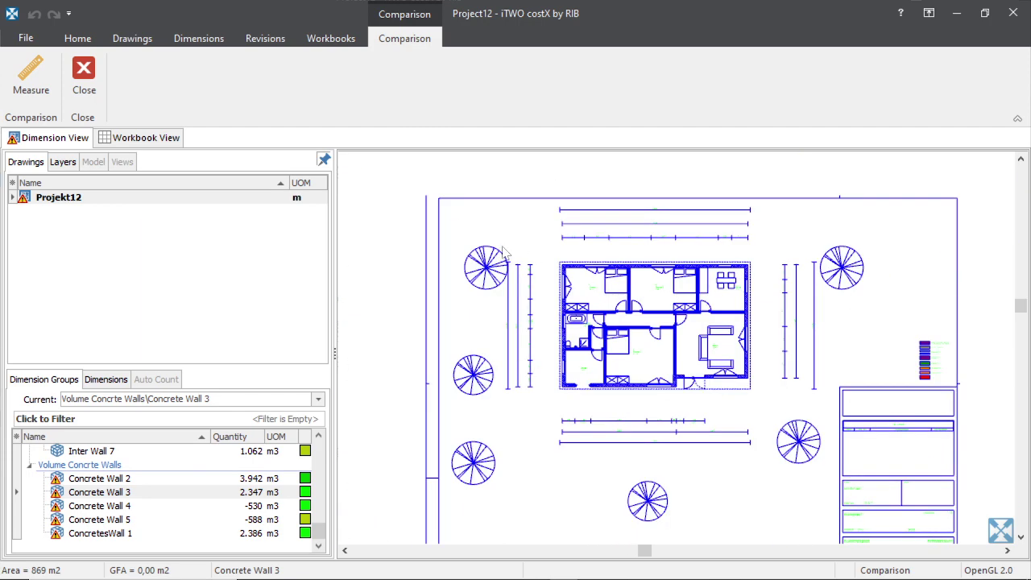
scroll(504, 254, "up", 2)
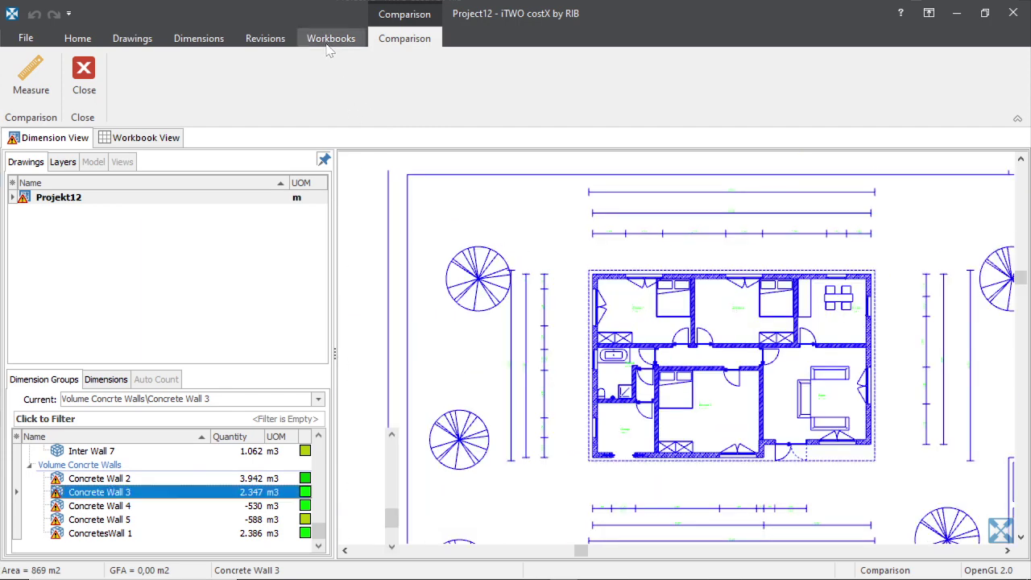
- Look through the Workbook View and the Dimension View, examining the available revision options and the list of dimension groups
left_click(328, 40)
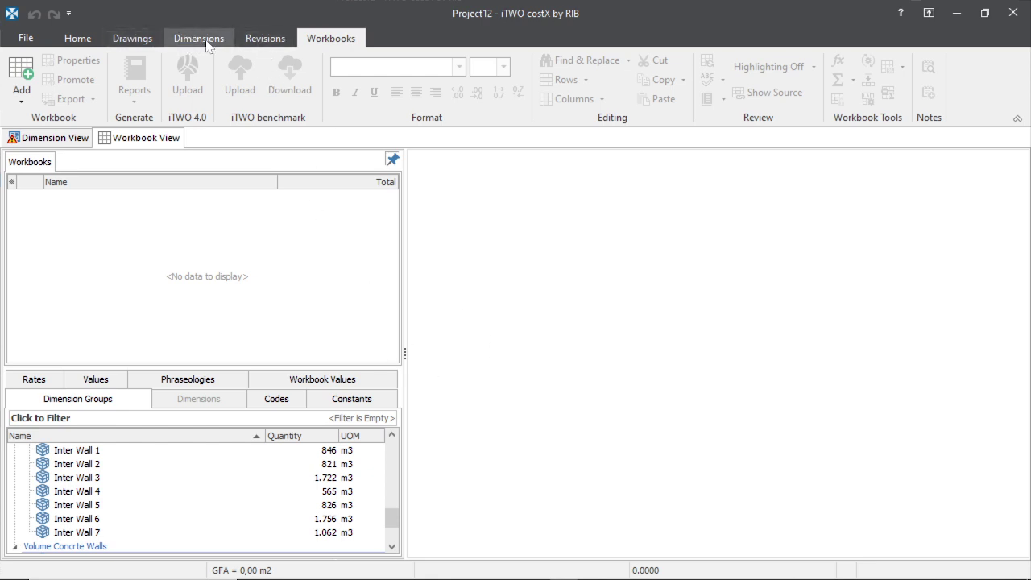
left_click(266, 41)
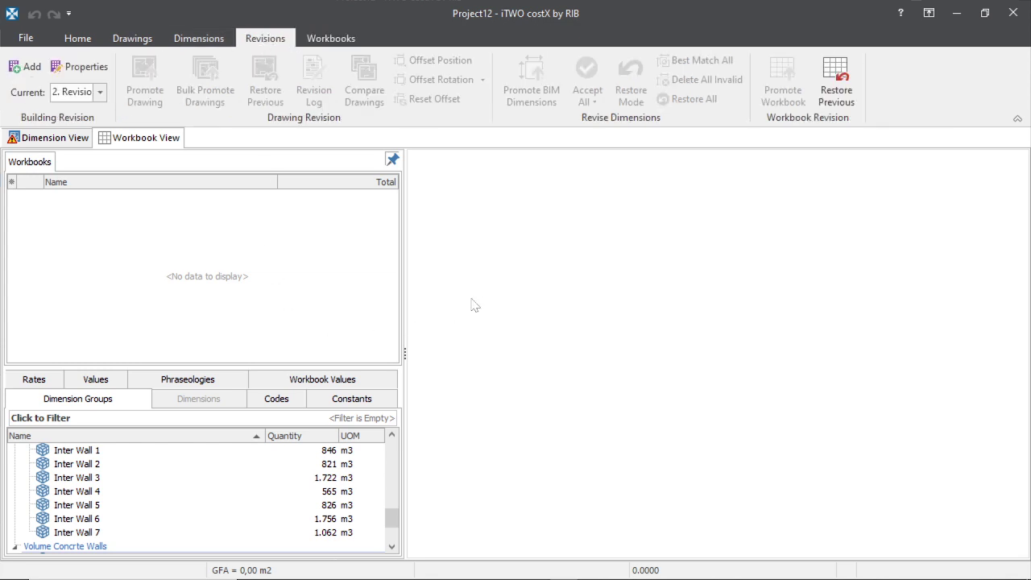
left_click(54, 138)
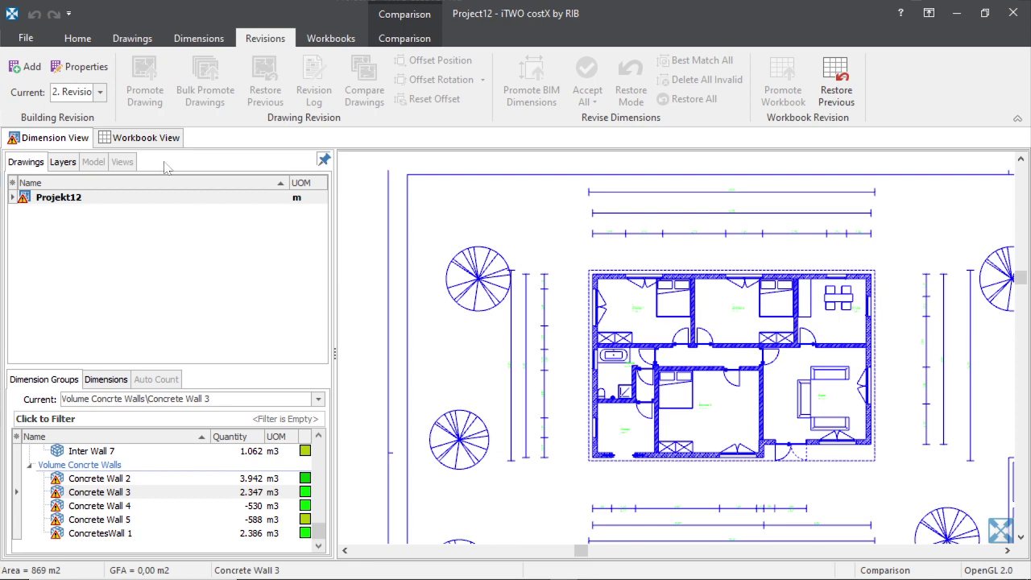
left_click(141, 138)
left_click(63, 138)
scroll(126, 529, "up", 10)
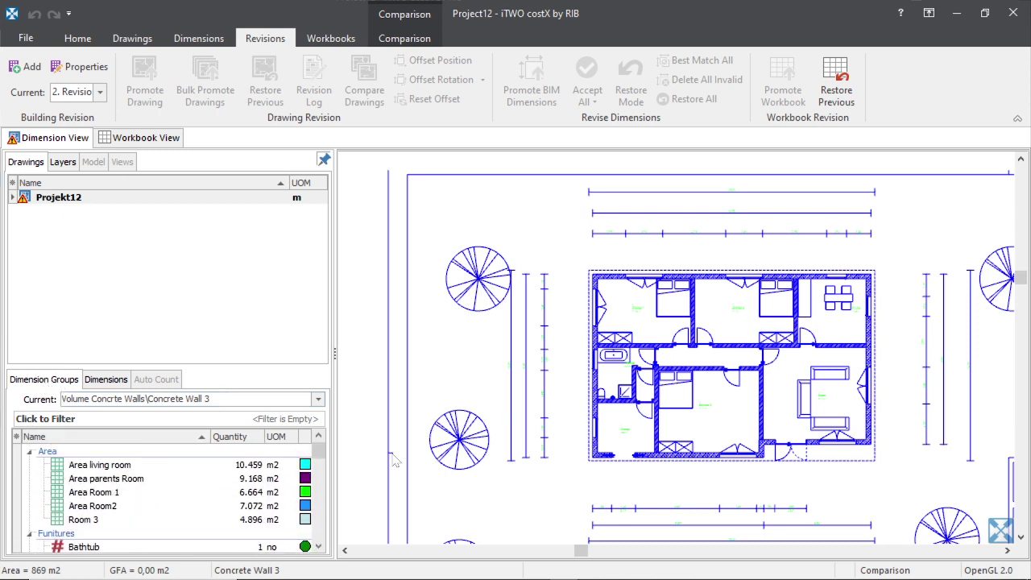
scroll(477, 259, "down", 3)
scroll(451, 253, "up", 2)
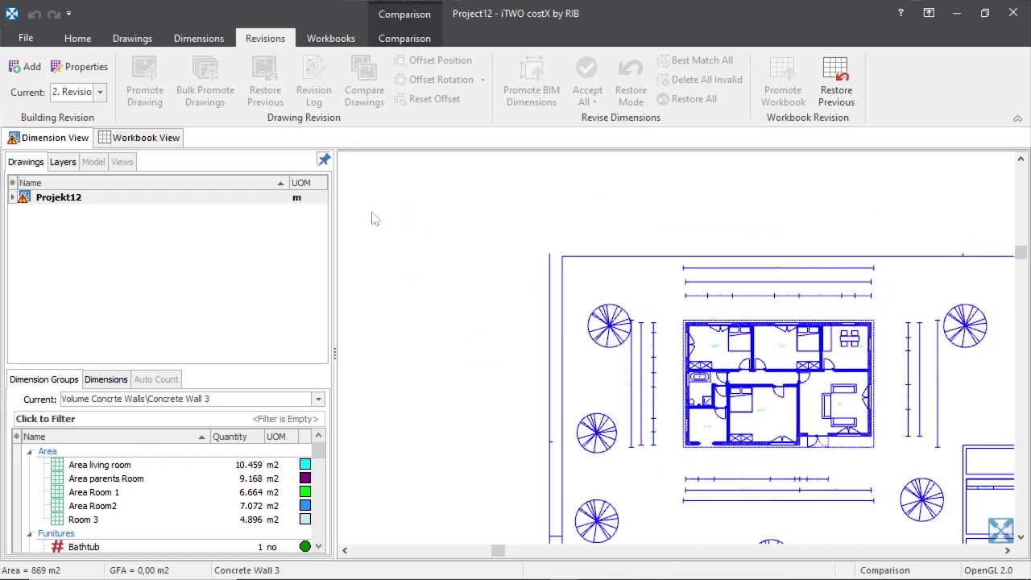
left_click(132, 40)
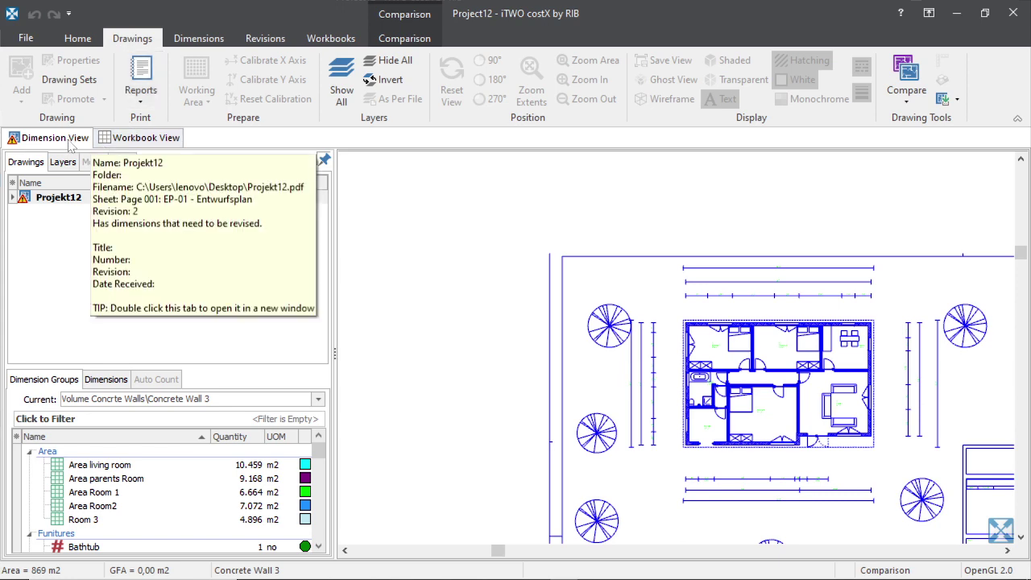
left_click(131, 139)
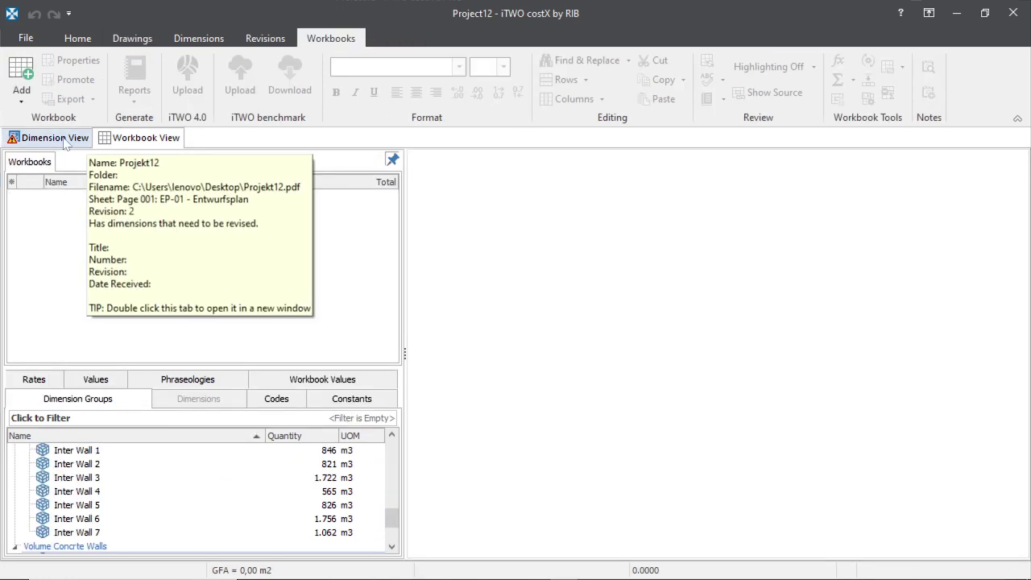
left_click(61, 141)
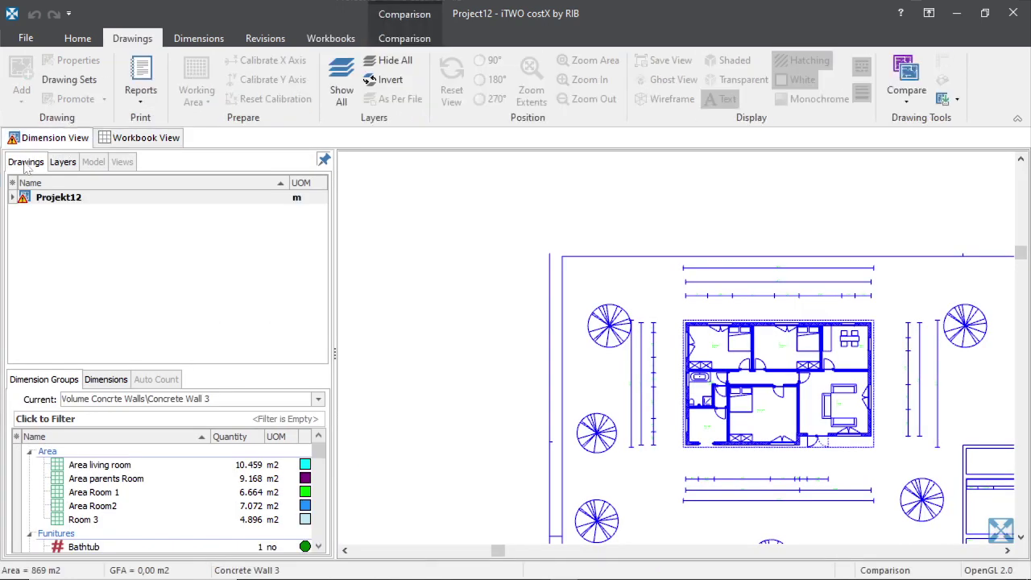
- Reopen the Projekt12 drawing, load the data from its previous revision and view the whole house plan
double_click(49, 200)
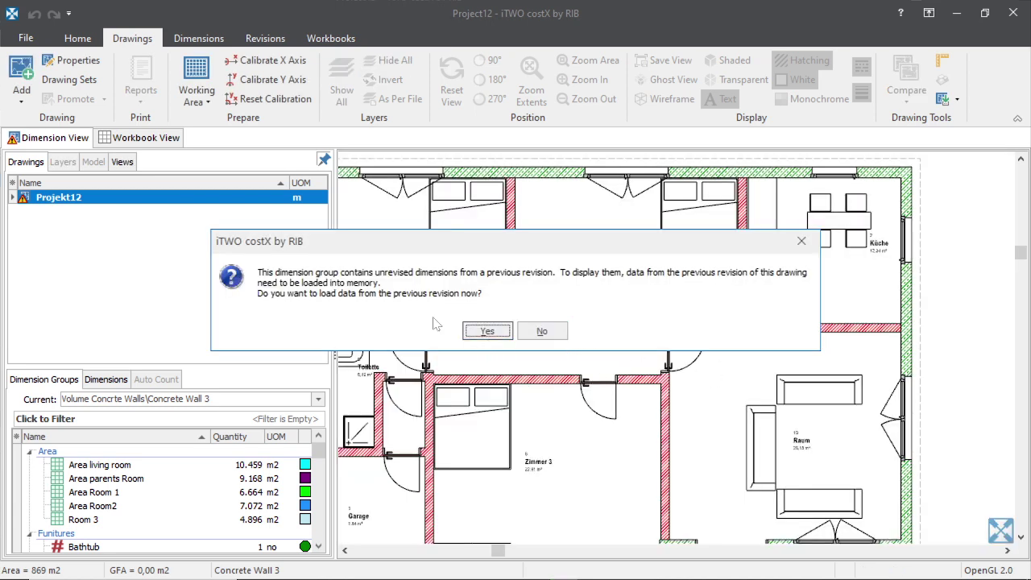
left_click(489, 331)
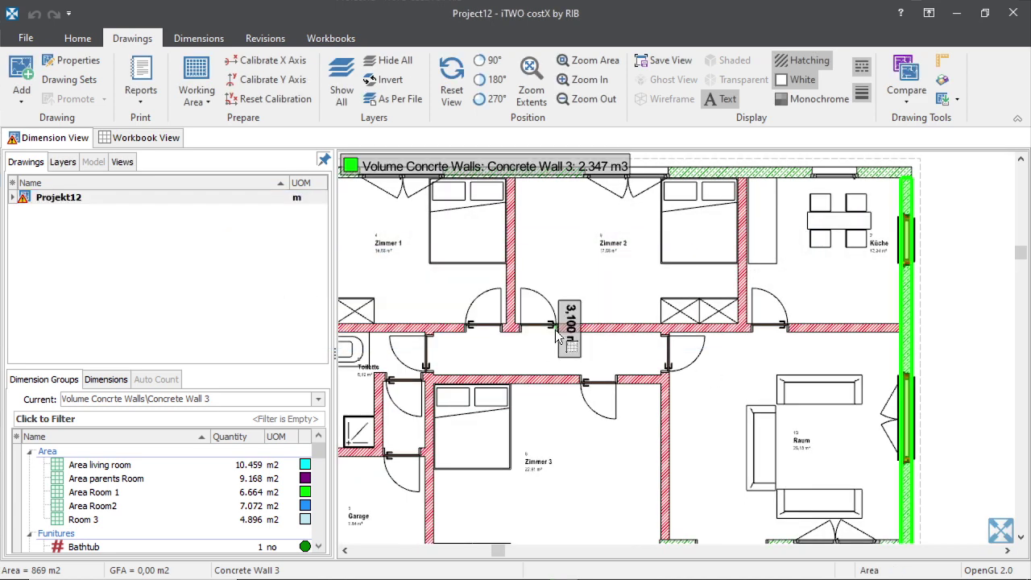
scroll(831, 376, "up", 3)
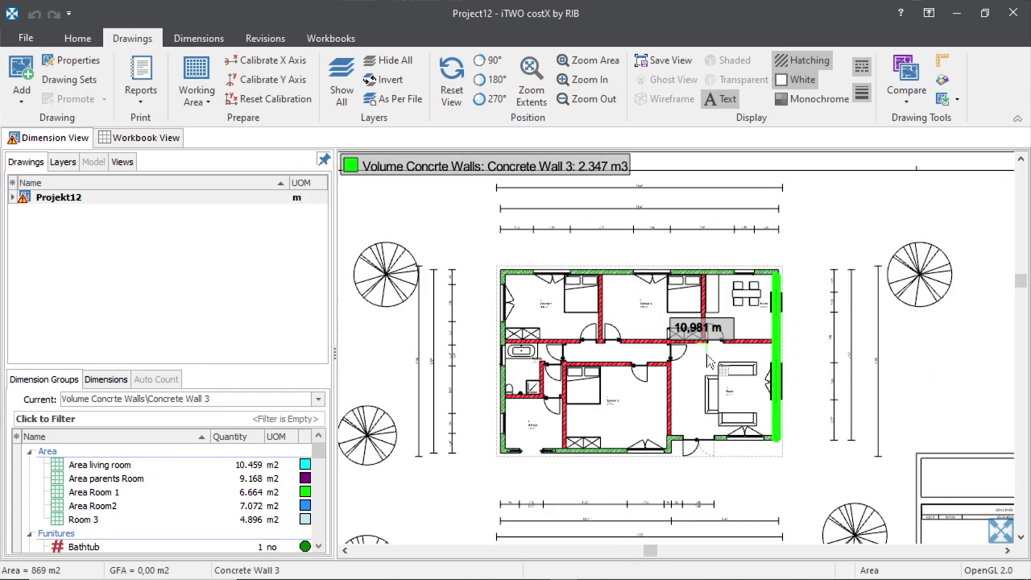
scroll(707, 362, "up", 1)
left_click(58, 196)
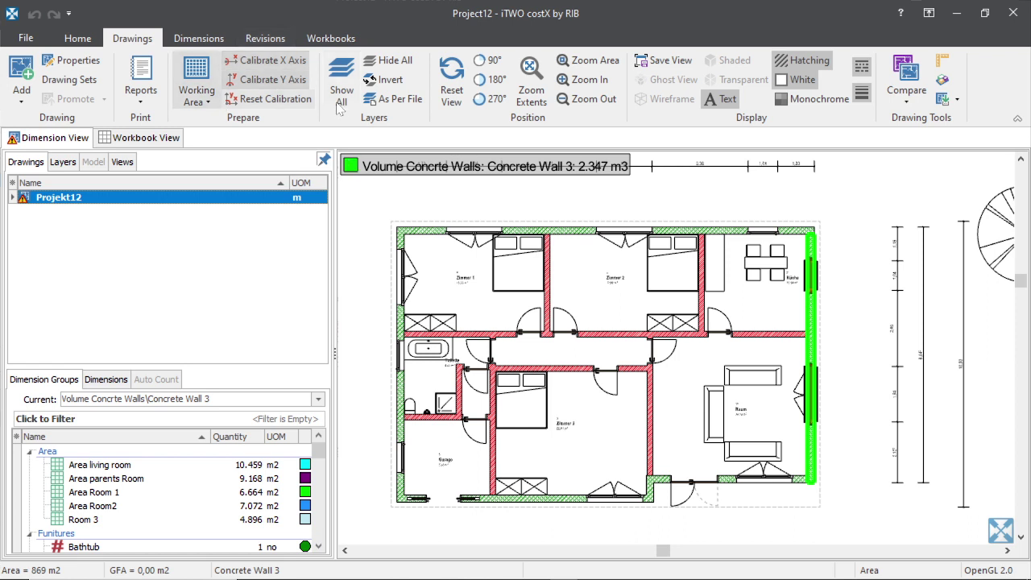
- Add a new workbook named Workbook A to the project, keeping the default workbook properties
left_click(331, 38)
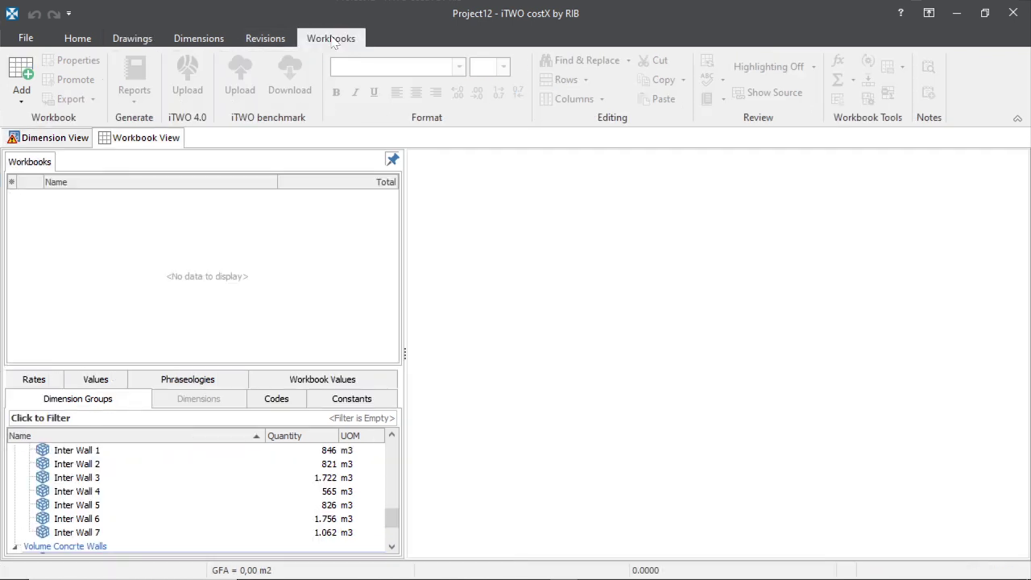
left_click(29, 83)
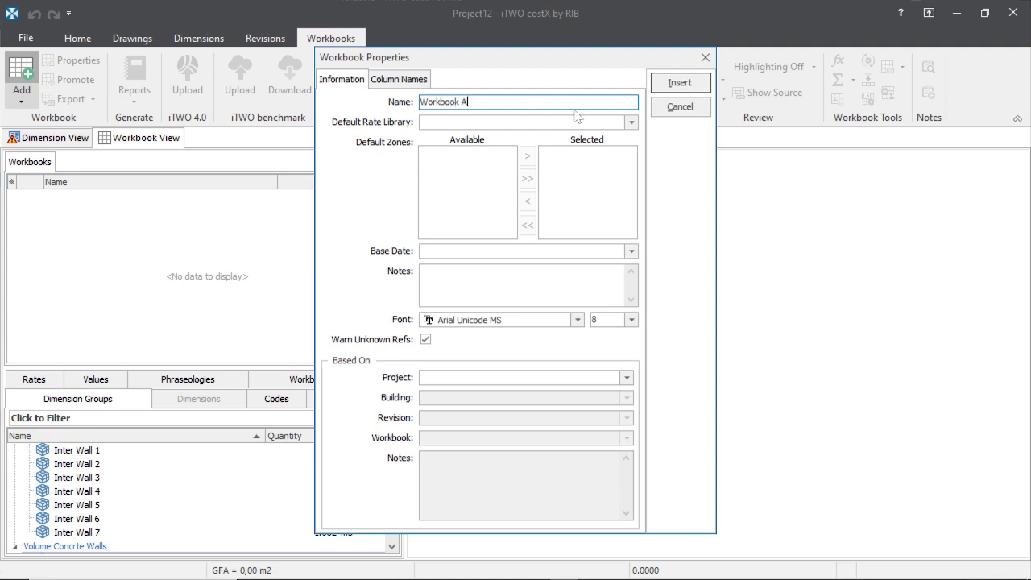
left_click(679, 83)
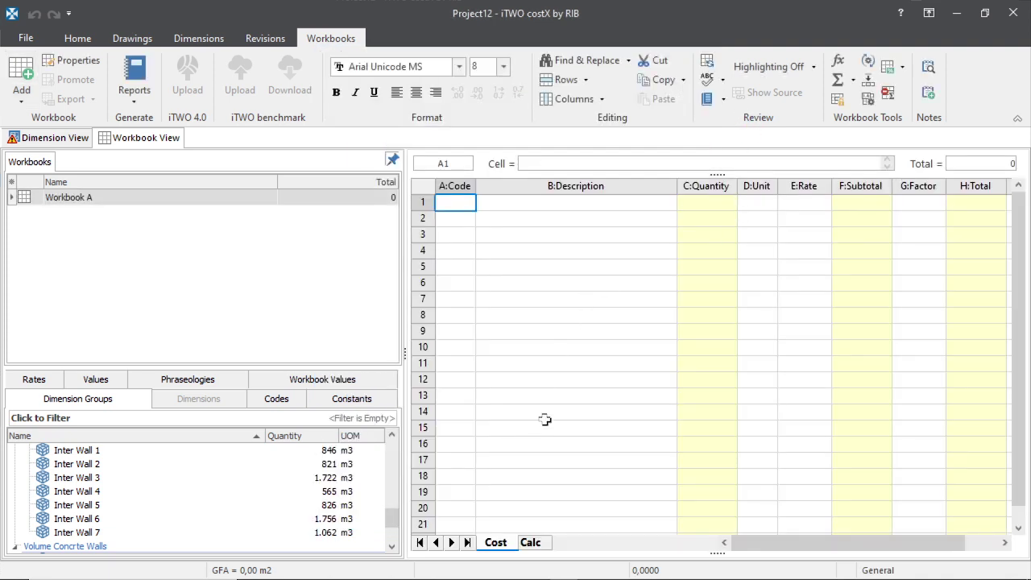
- Look through the blank Cost sheet of Workbook A and the list of dimension groups available for it
scroll(272, 493, "down", 2)
scroll(216, 518, "up", 10)
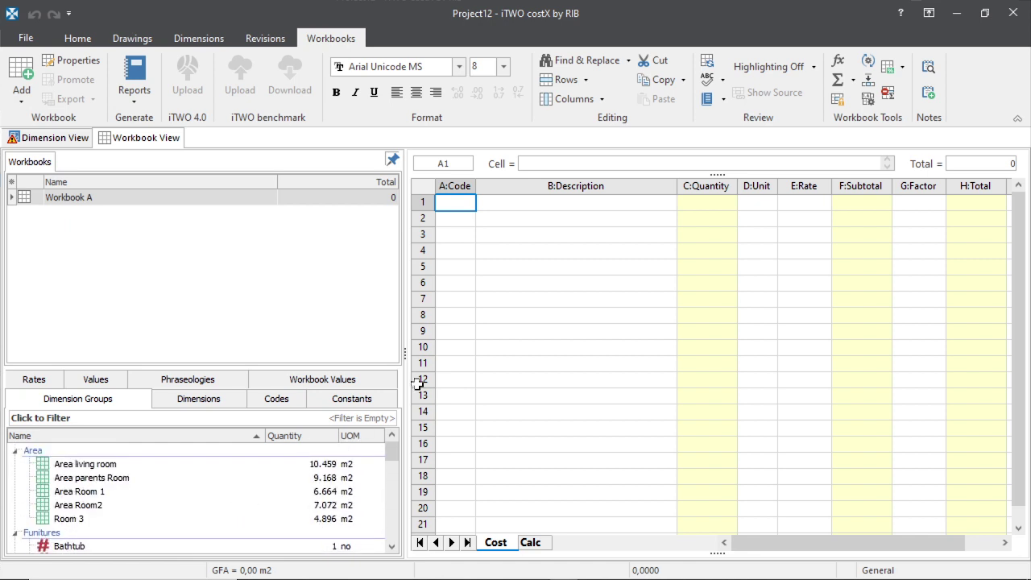
scroll(507, 290, "down", 5)
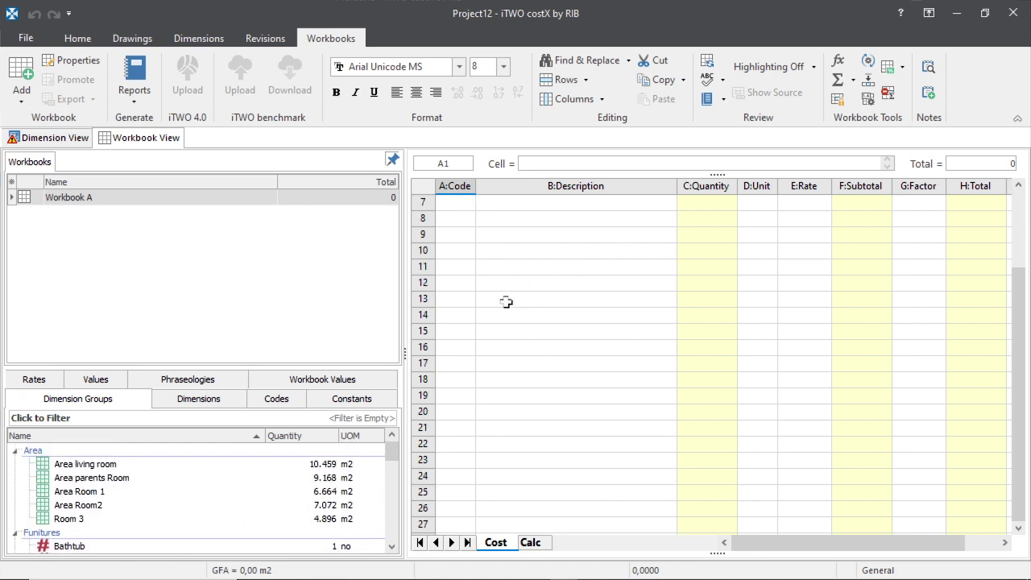
scroll(505, 349, "up", 5)
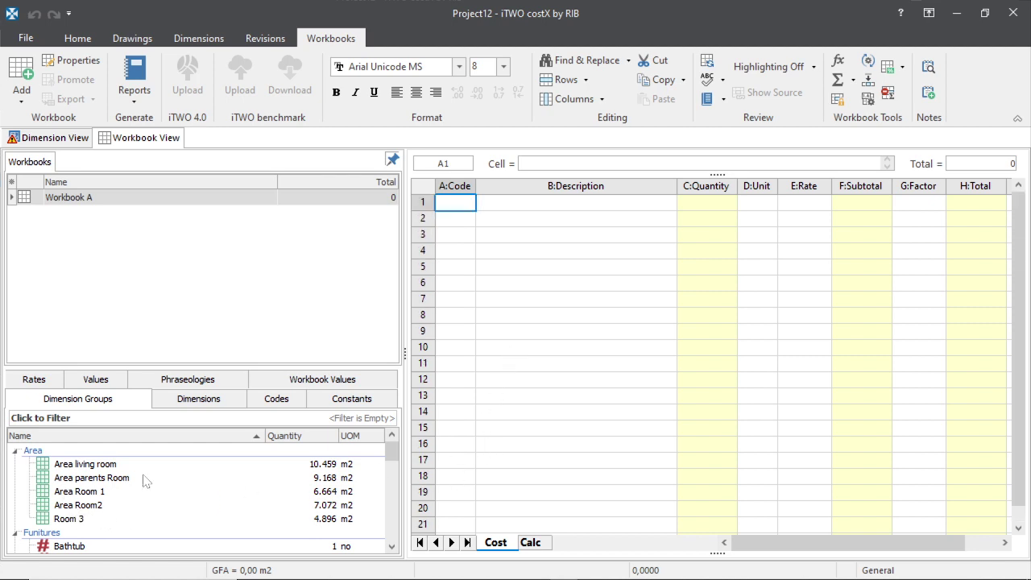
scroll(113, 505, "down", 7)
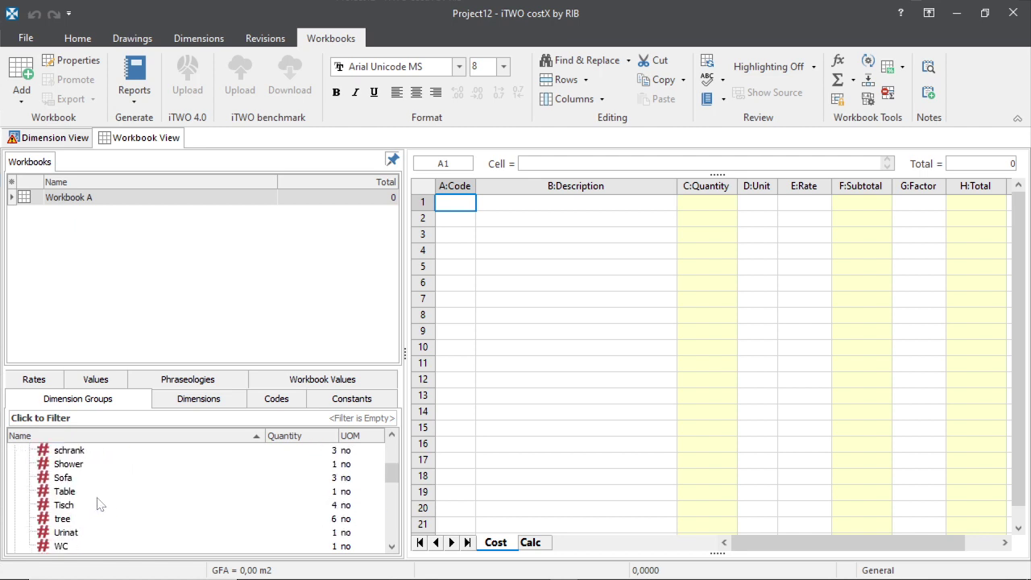
scroll(98, 504, "down", 6)
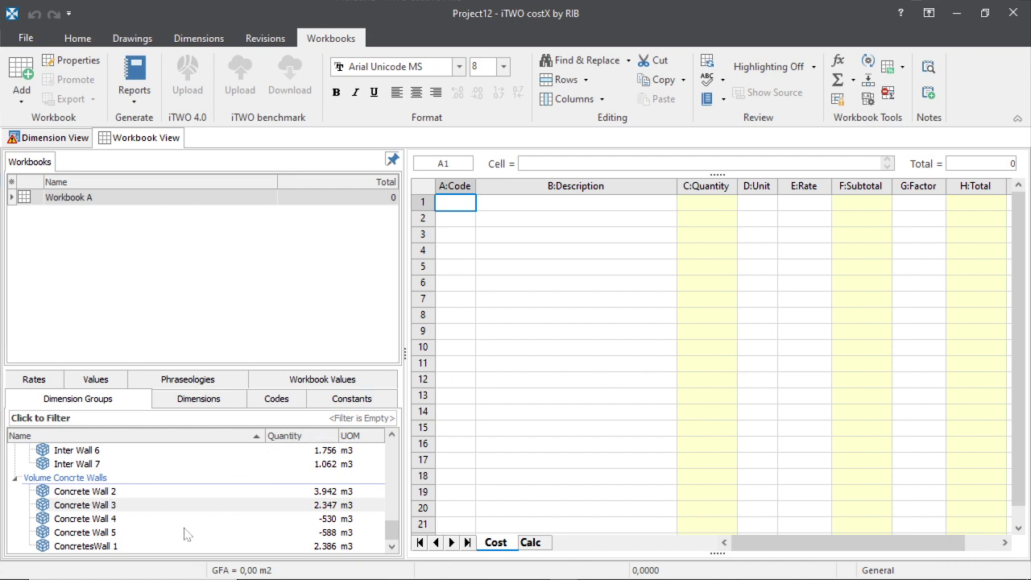
scroll(129, 519, "up", 6)
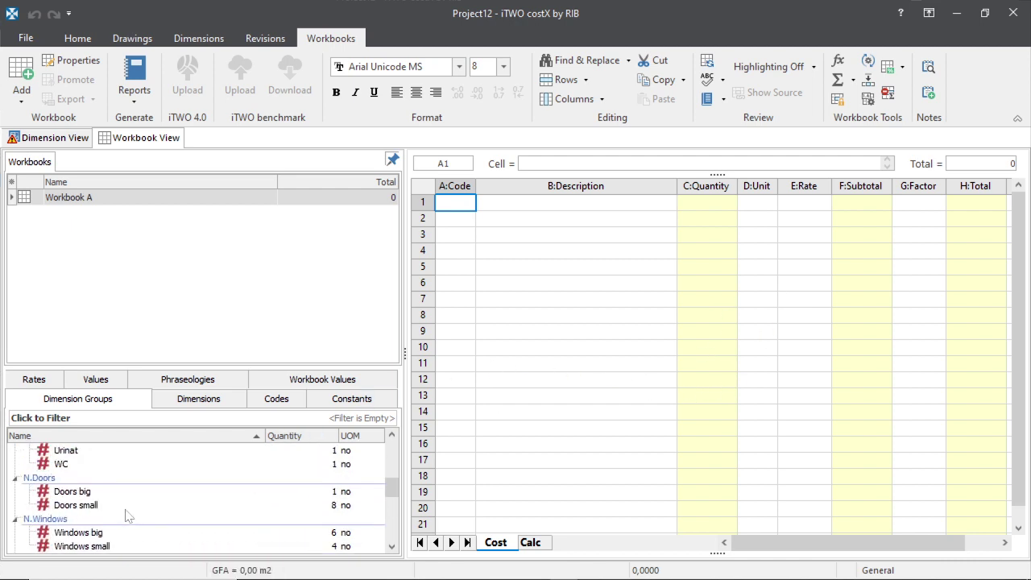